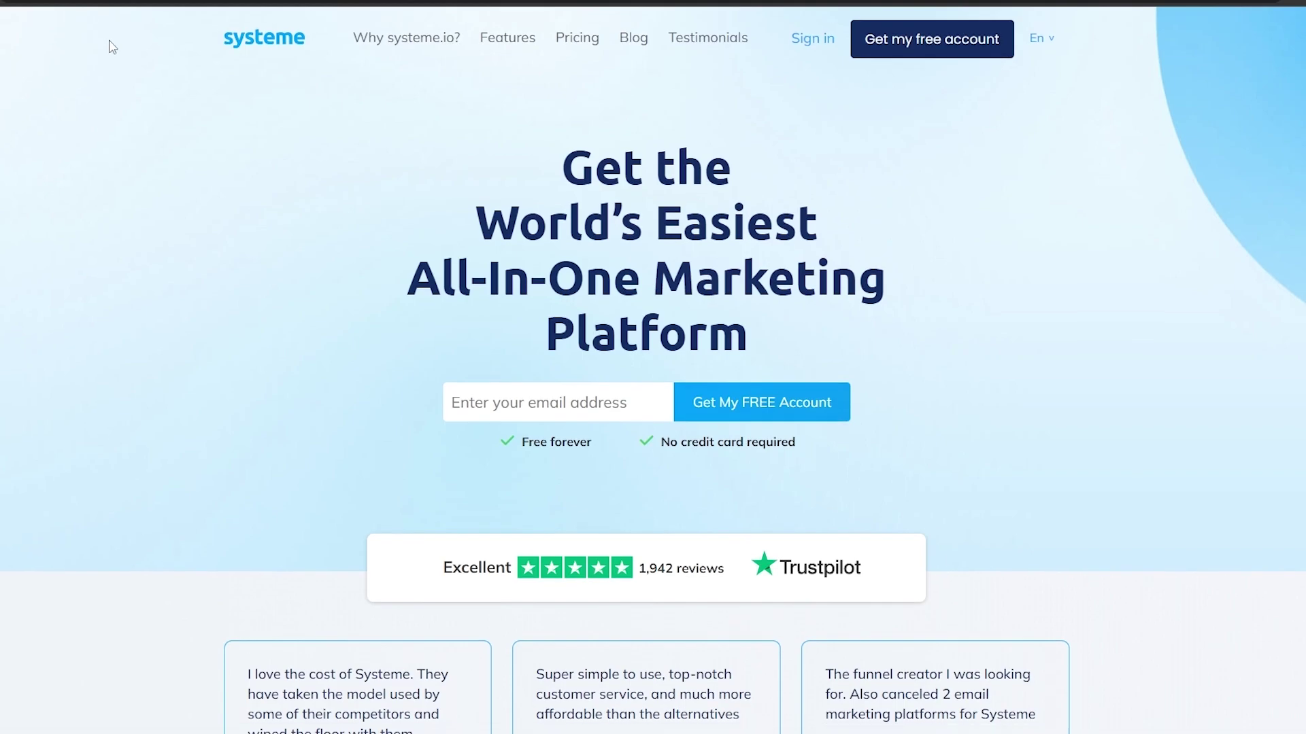
# Open the Systeme.io Pricing page in a new tab and switch to it
pyautogui.scroll(-10, 140, 233)
pyautogui.scroll(10, 147, 247)
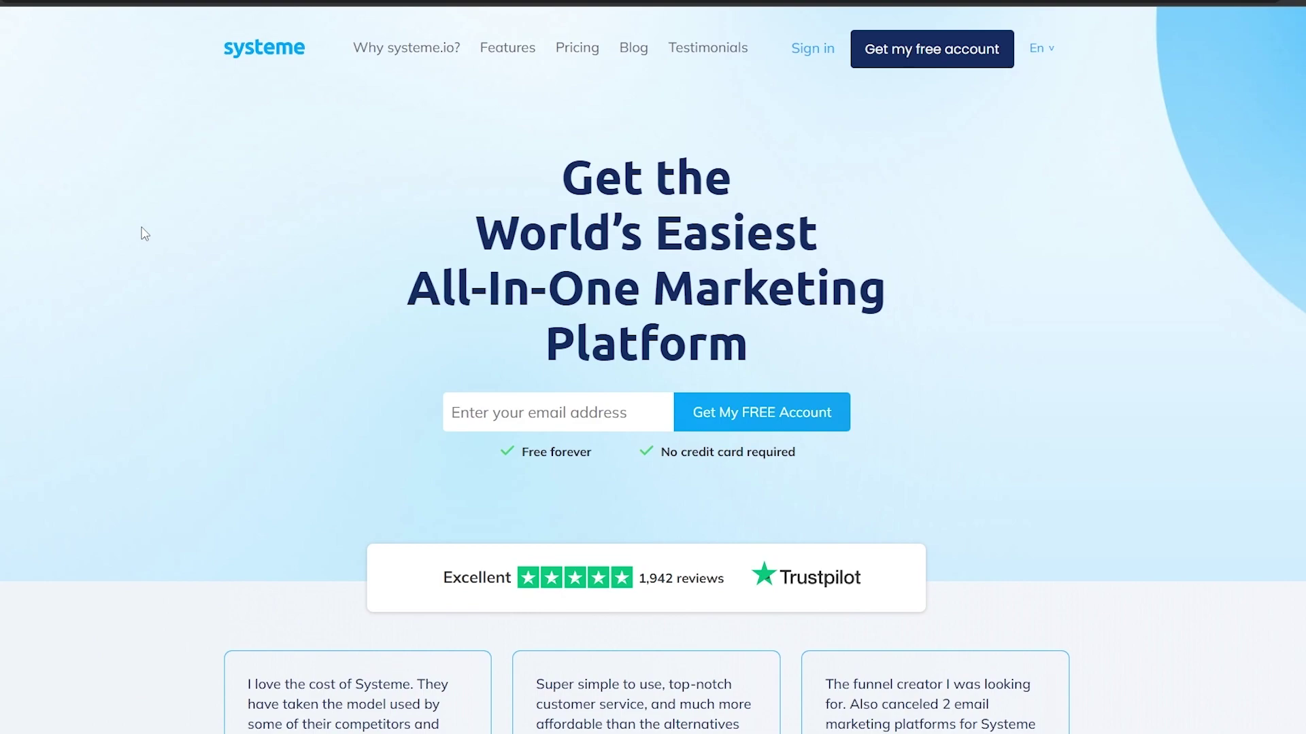
pyautogui.rightClick(568, 52)
pyautogui.click(616, 68)
pyautogui.hotkey('ctrl', 'Tab')
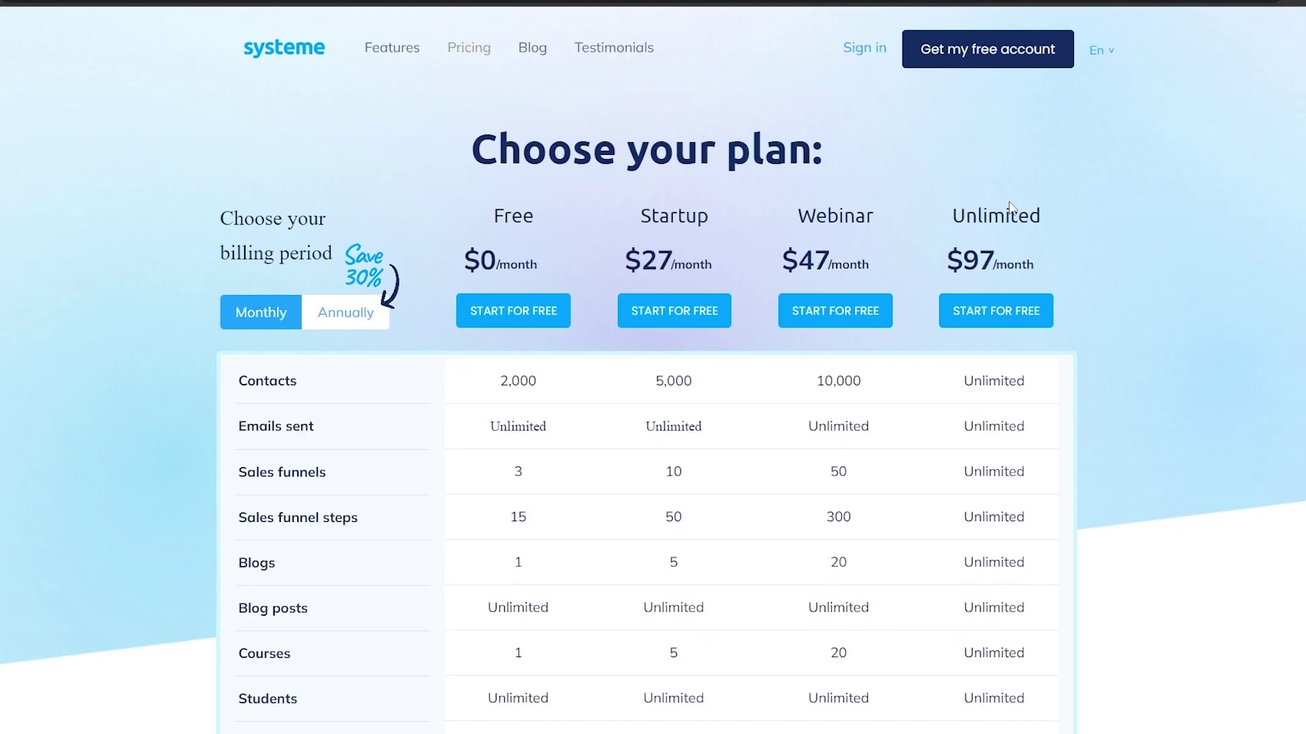
# Compare the Free $0, Startup $27, Webinar $47 and Unlimited $97 monthly plans
pyautogui.scroll(-2, 1054, 211)
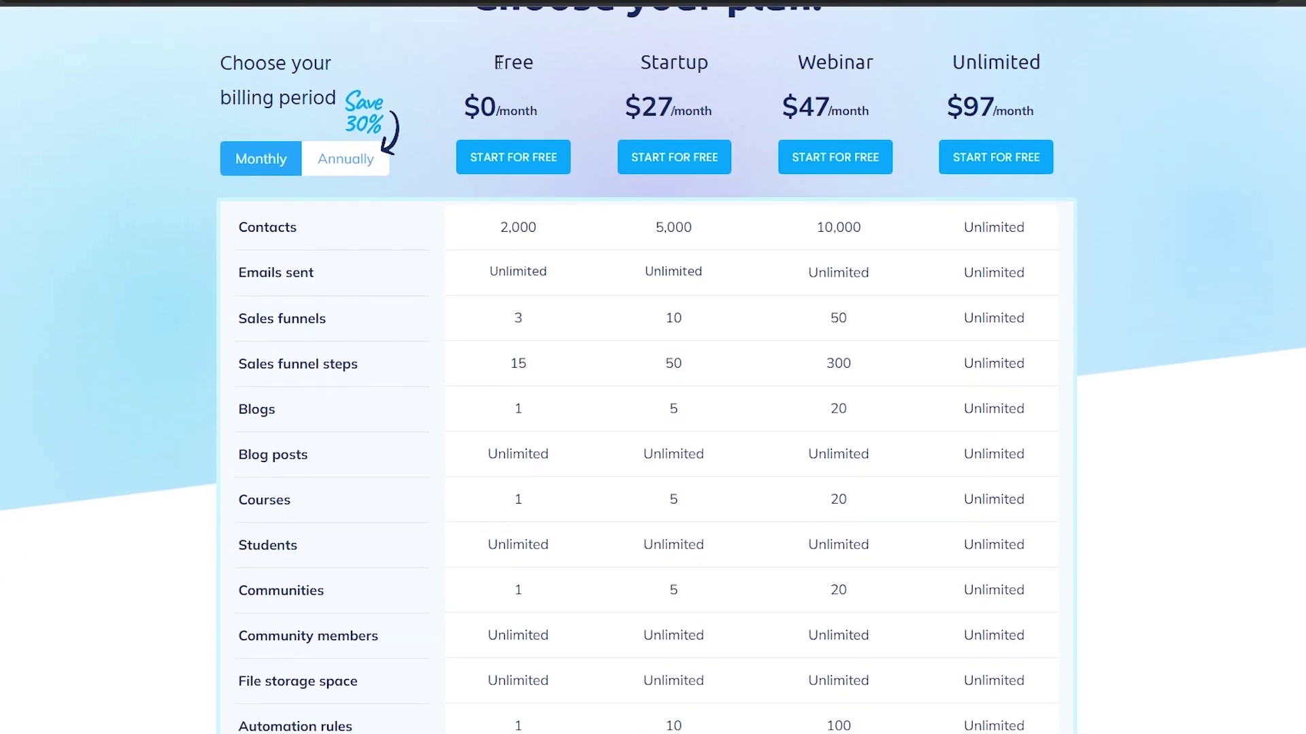
pyautogui.moveTo(499, 62); pyautogui.dragTo(541, 75)
pyautogui.scroll(-15, 504, 293)
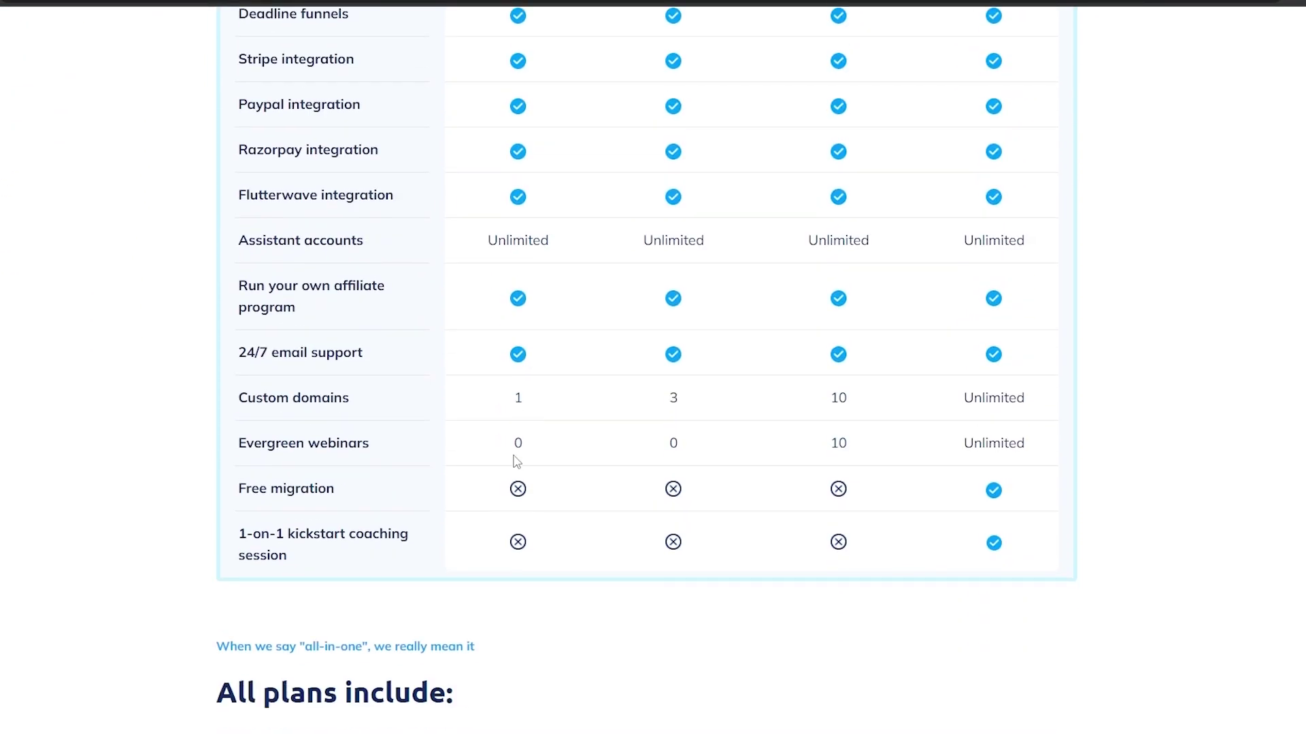
pyautogui.scroll(10, 517, 462)
pyautogui.scroll(5, 517, 466)
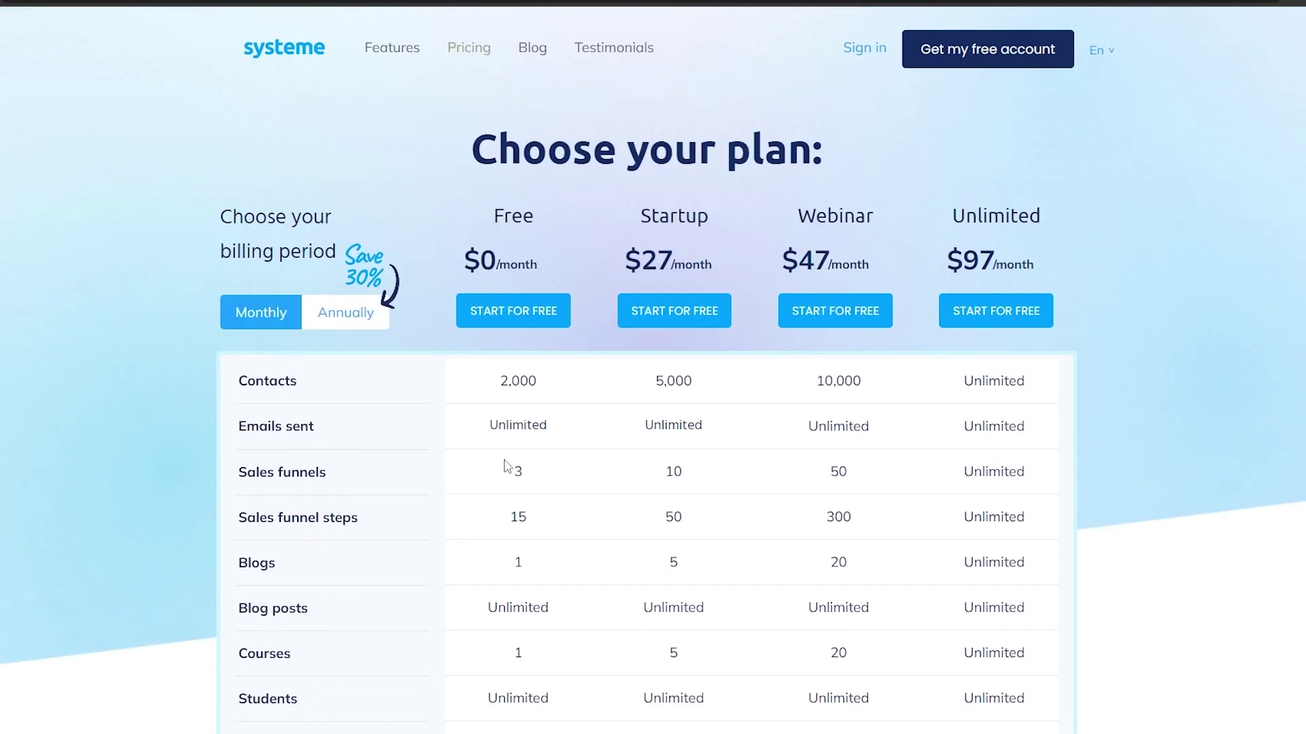
pyautogui.scroll(-3, 504, 466)
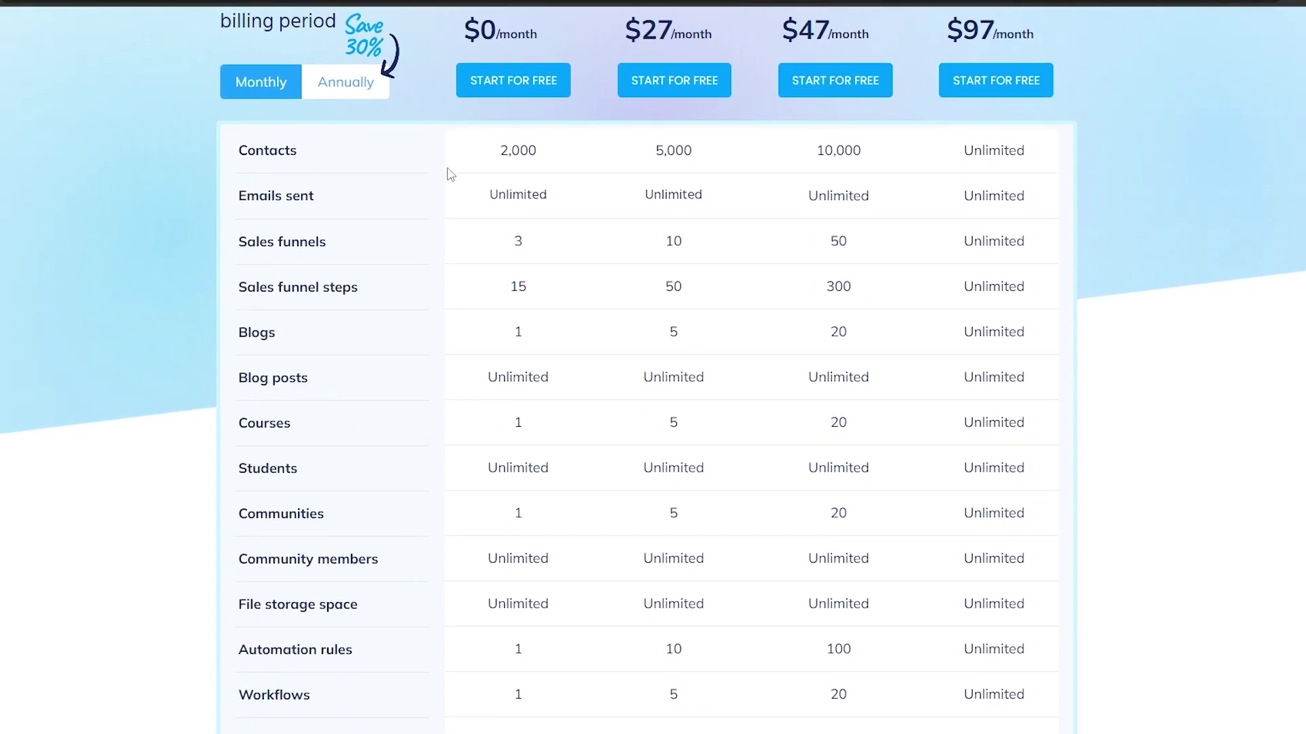
pyautogui.scroll(-3, 509, 314)
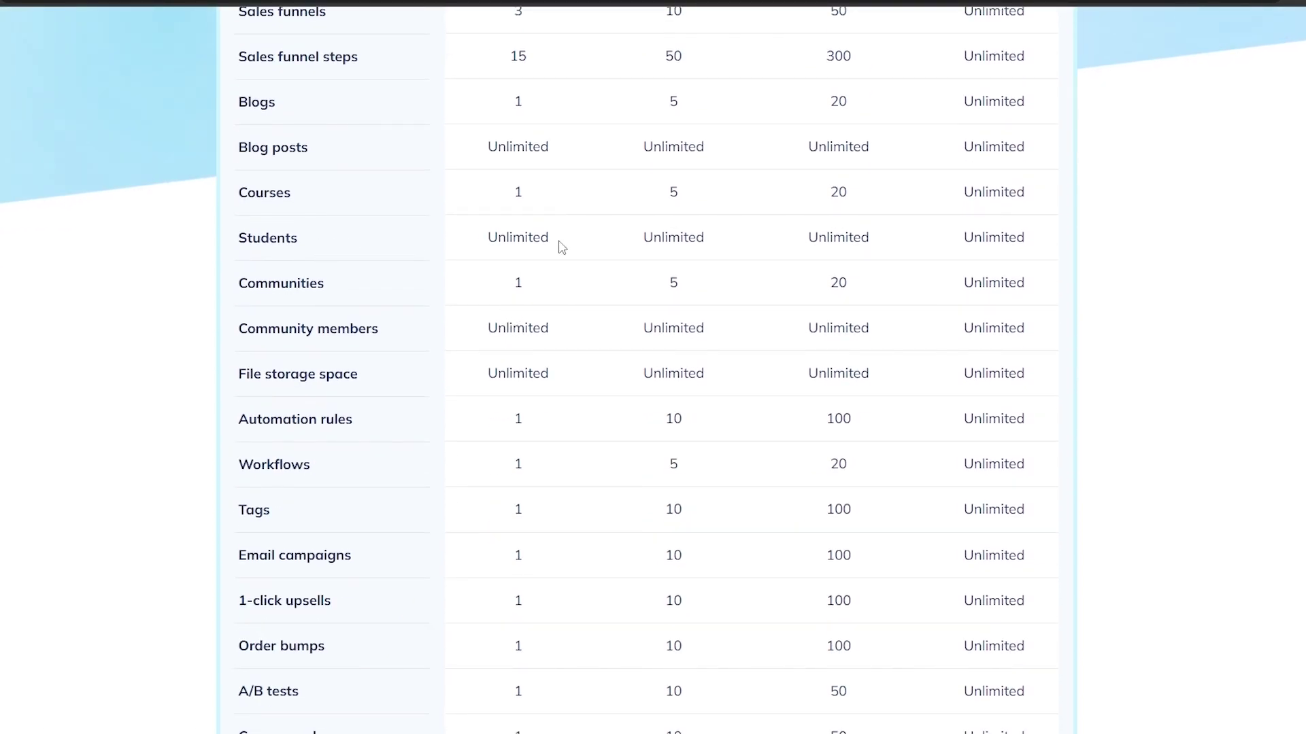
pyautogui.scroll(3, 562, 247)
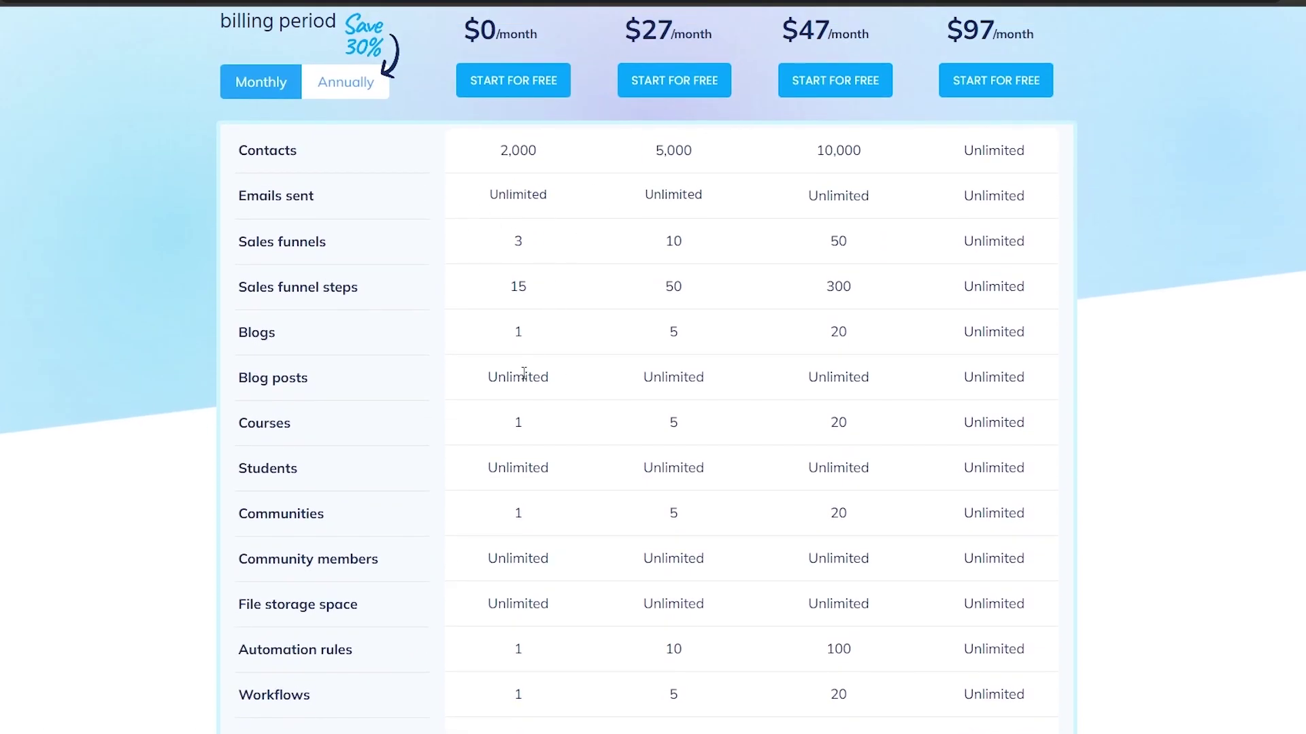
pyautogui.scroll(-1, 532, 192)
pyautogui.scroll(-3, 544, 377)
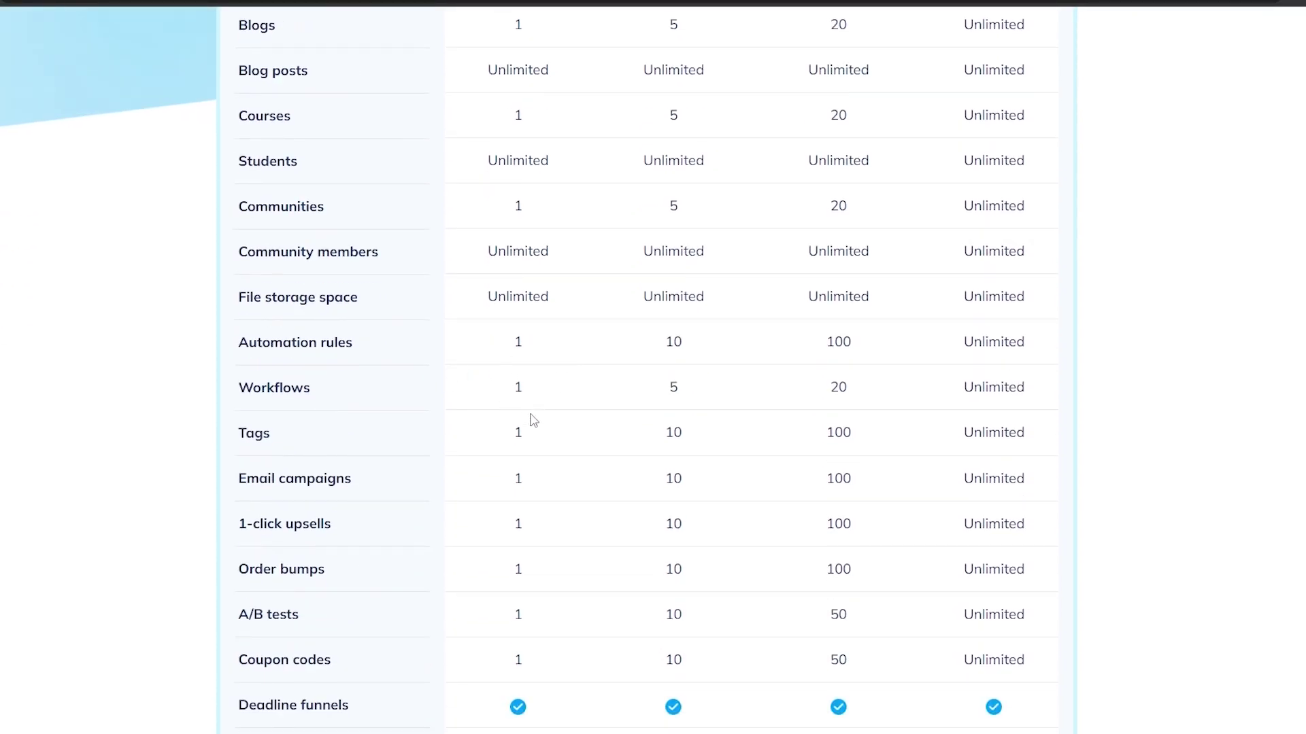
pyautogui.scroll(-5, 530, 419)
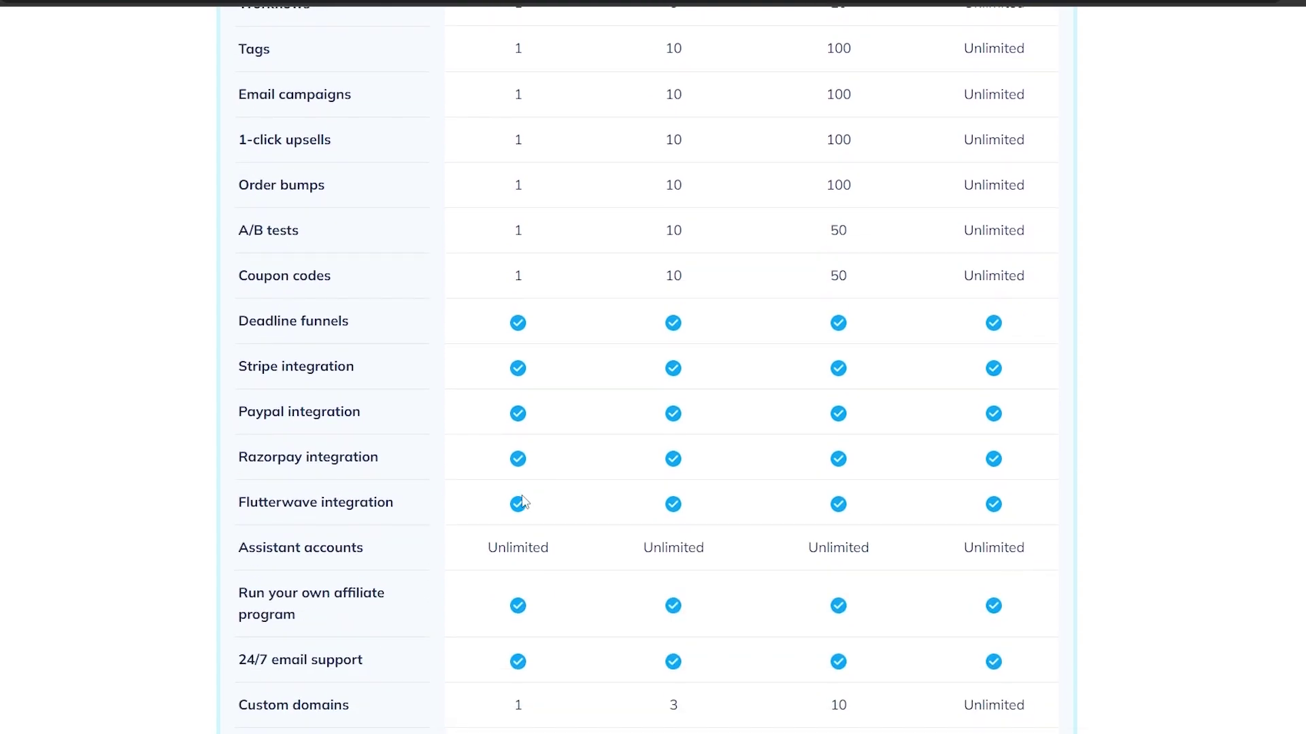
# Check the Paypal and Razorpay integration rows in the plan comparison table
pyautogui.moveTo(247, 414); pyautogui.dragTo(352, 414)
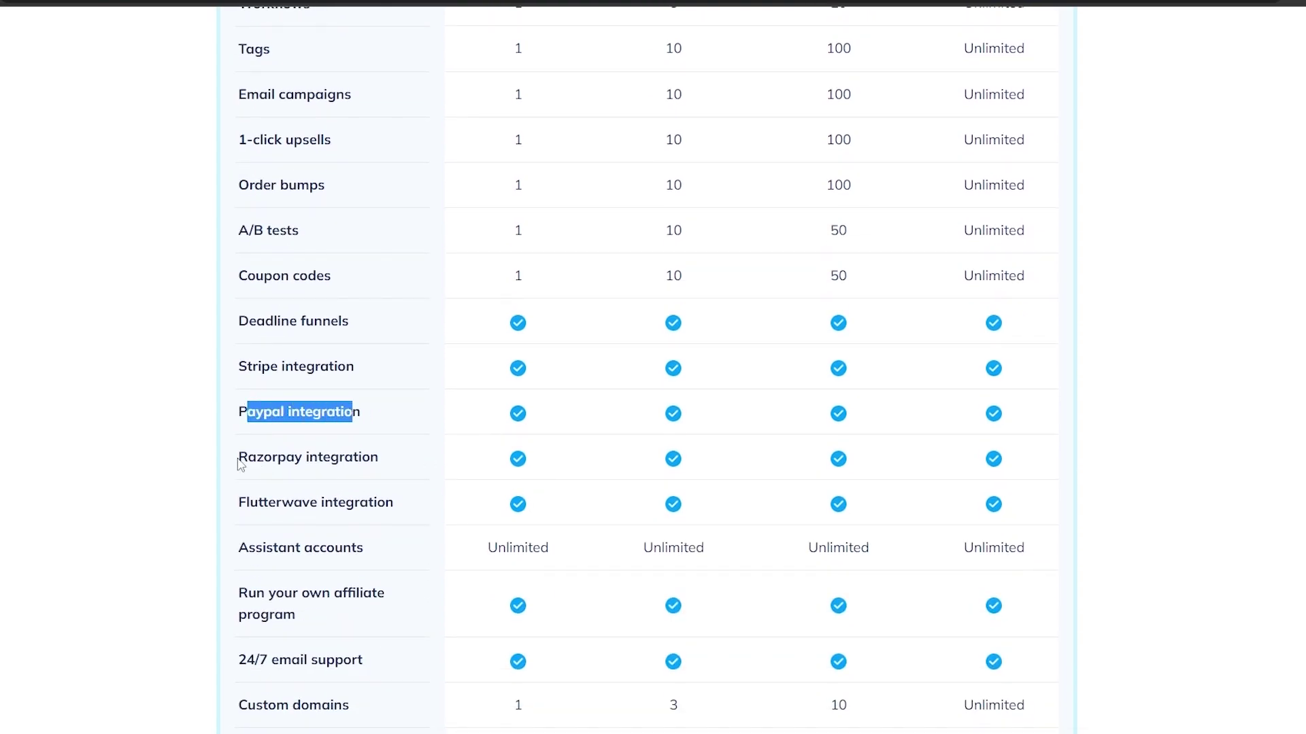
pyautogui.moveTo(238, 460); pyautogui.dragTo(355, 462)
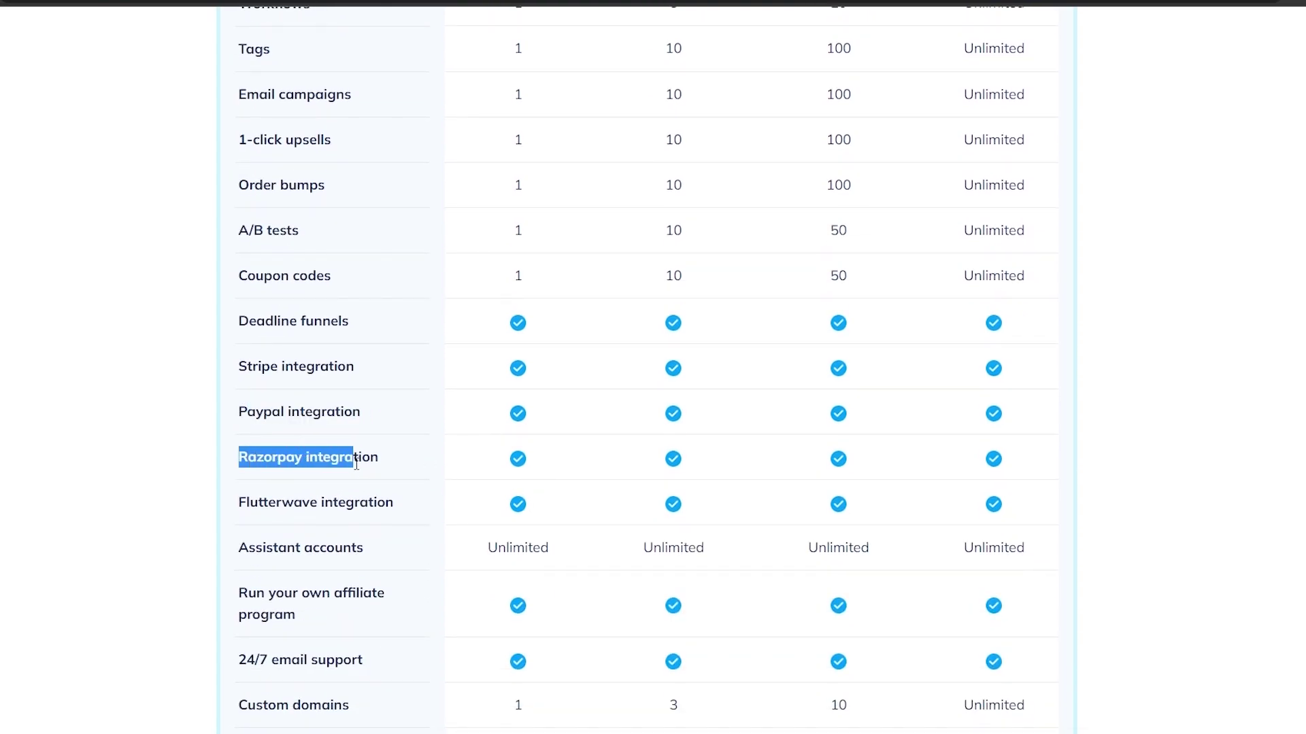
pyautogui.click(419, 500)
pyautogui.scroll(-4, 458, 491)
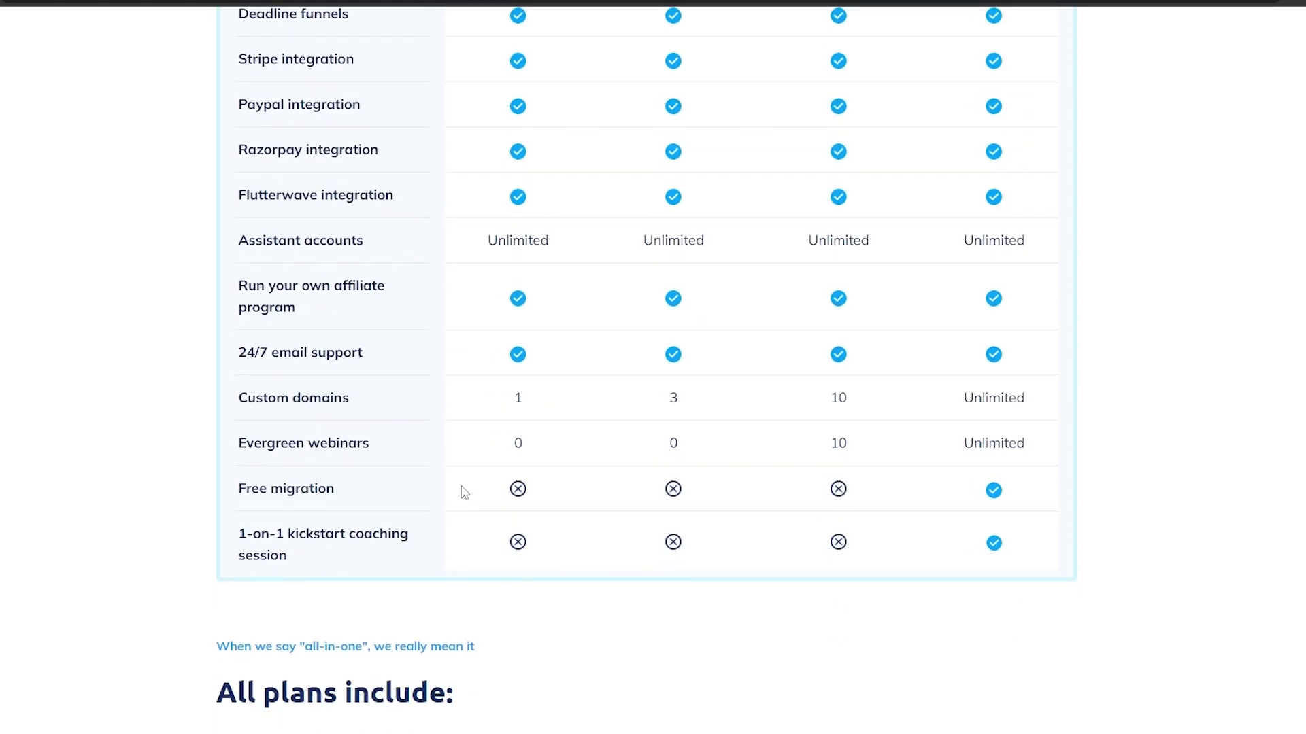
pyautogui.scroll(12, 465, 492)
pyautogui.scroll(4, 483, 490)
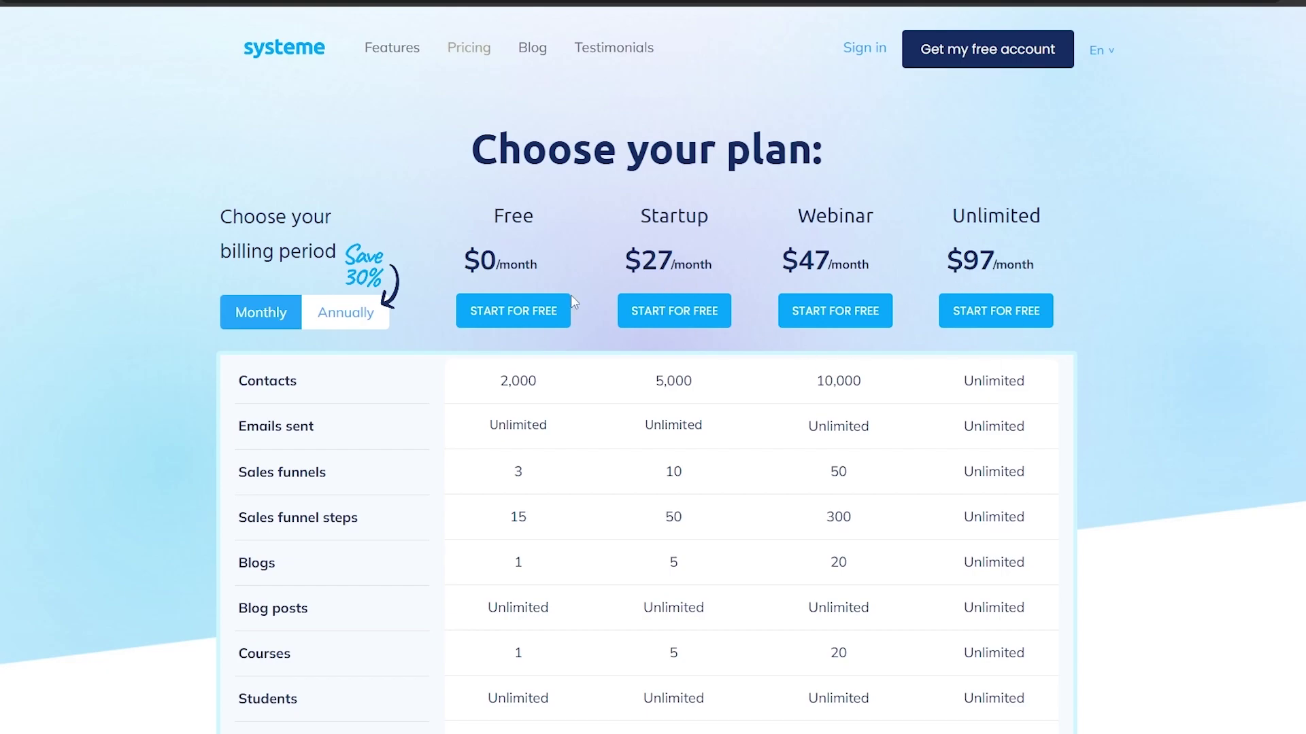
pyautogui.click(515, 320)
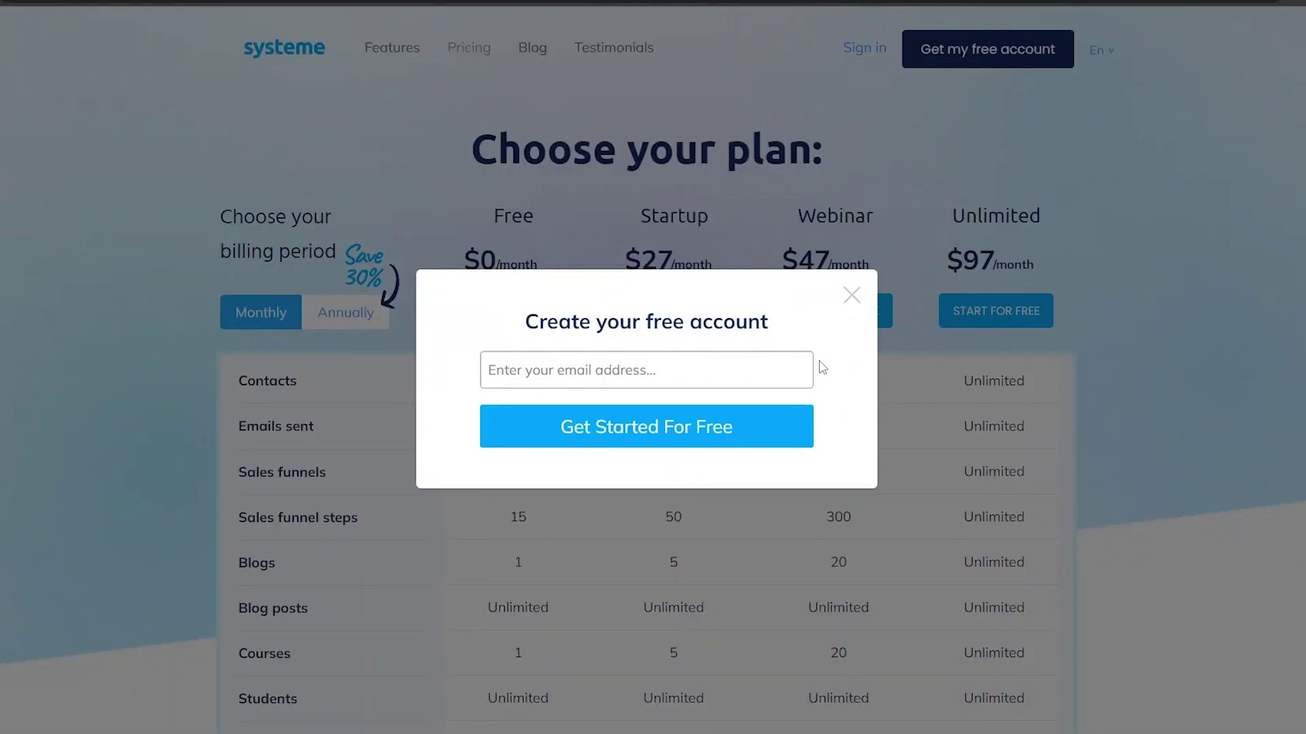
pyautogui.click(852, 295)
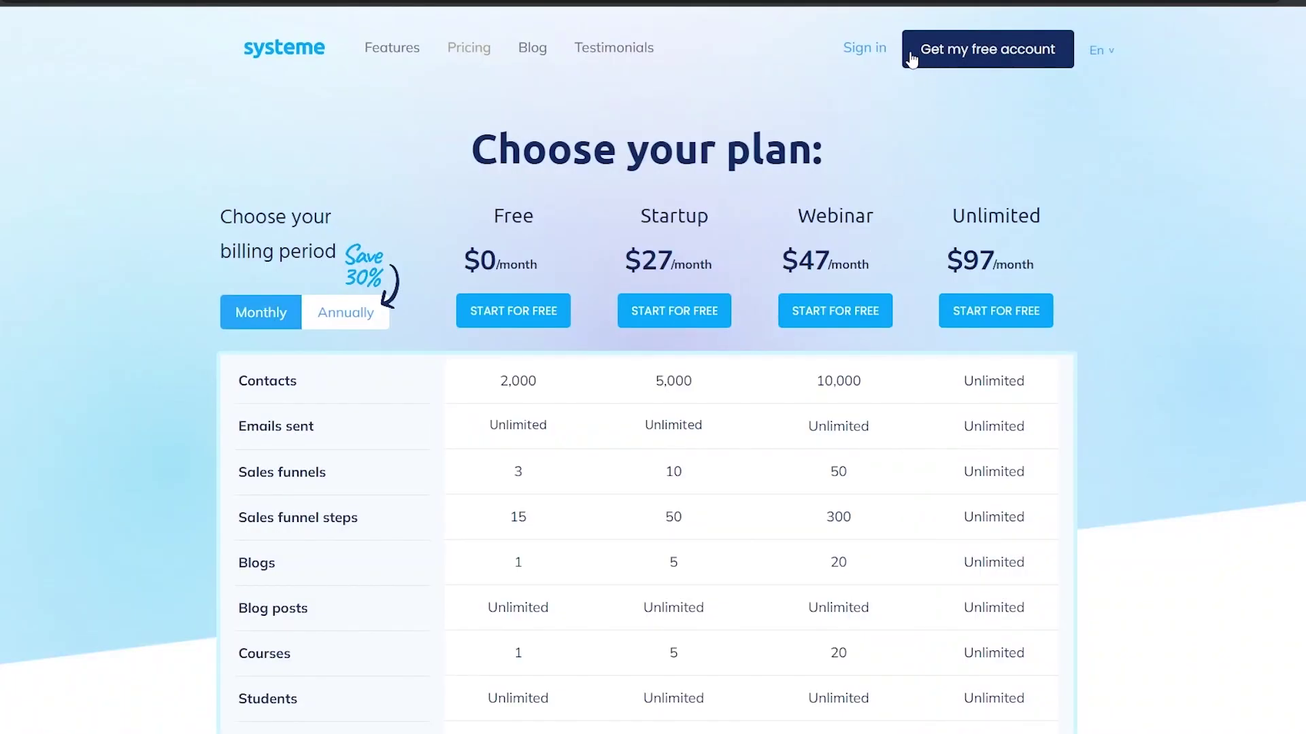
# Sign in and open the Funnels list in a new tab, showing the ProductName funnel
pyautogui.click(865, 54)
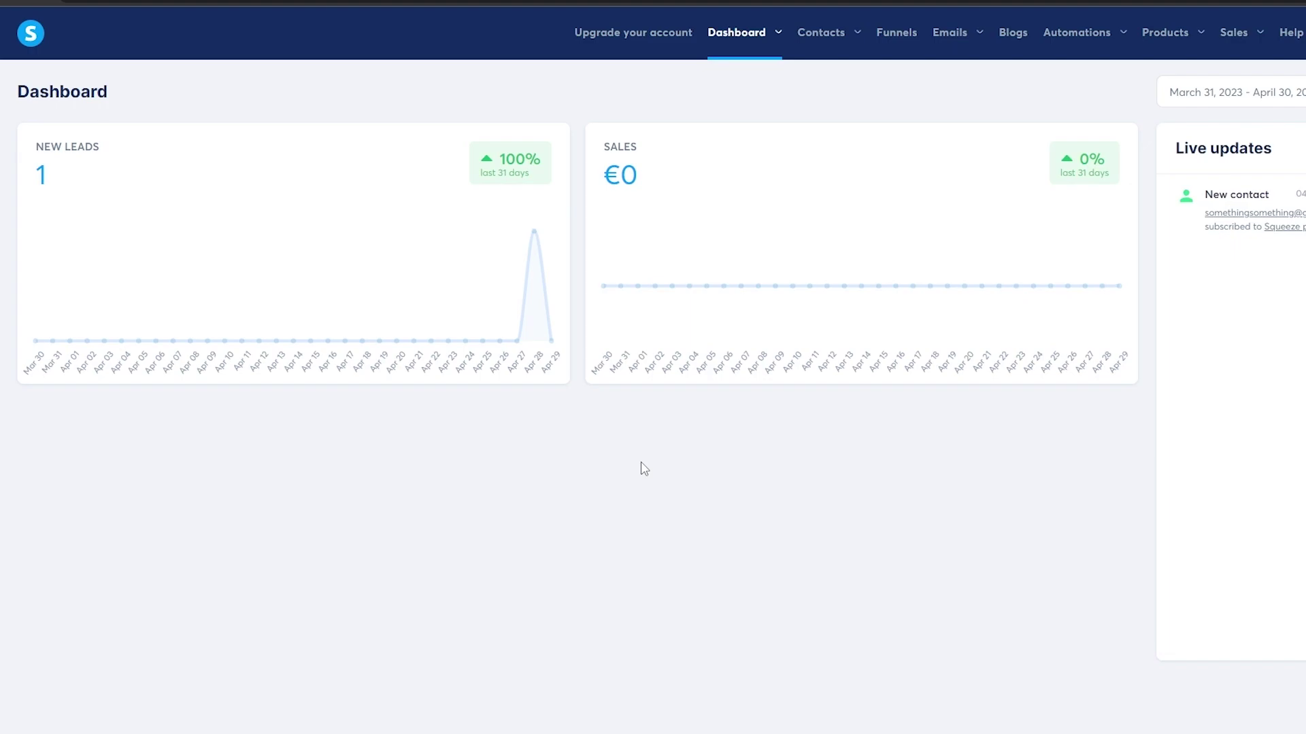
pyautogui.rightClick(907, 43)
pyautogui.click(915, 48)
pyautogui.hotkey('ctrl', 'Tab')
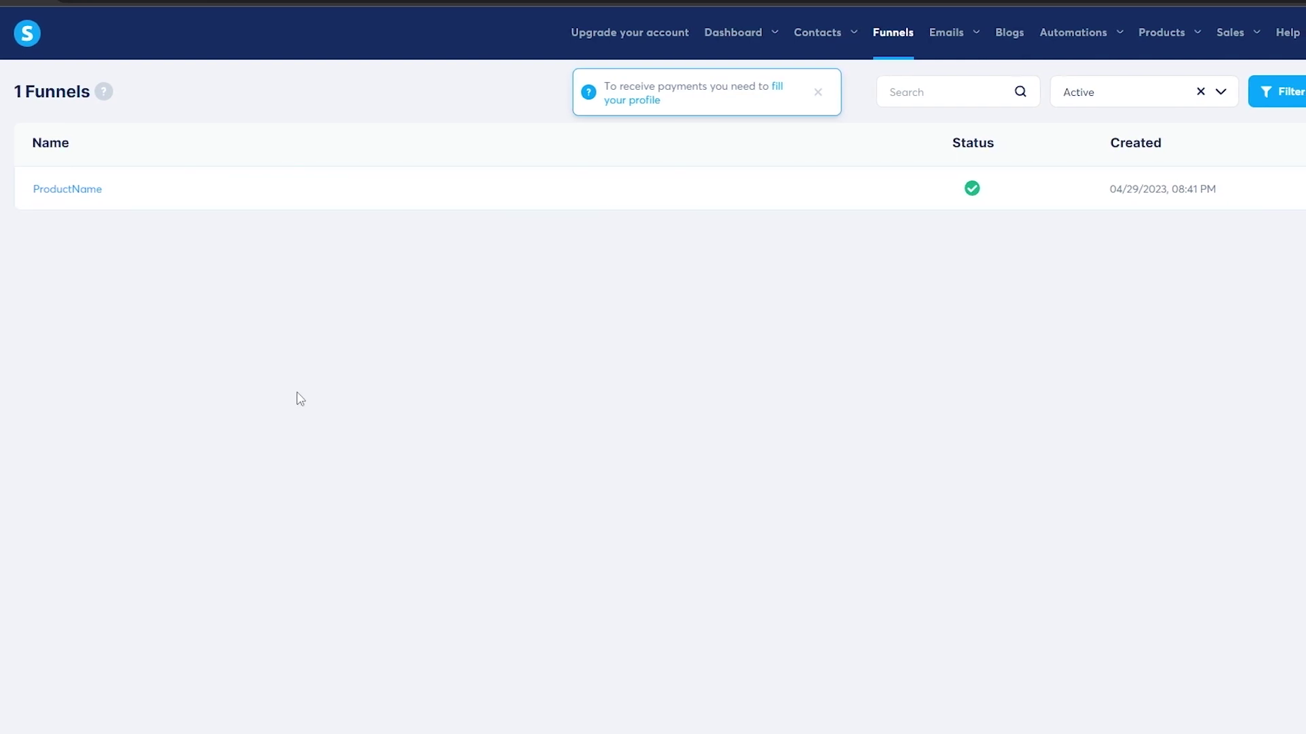
# Deactivate the ProductName funnel, dismiss the profile reminder and start creating a new funnel
pyautogui.click(1305, 189)
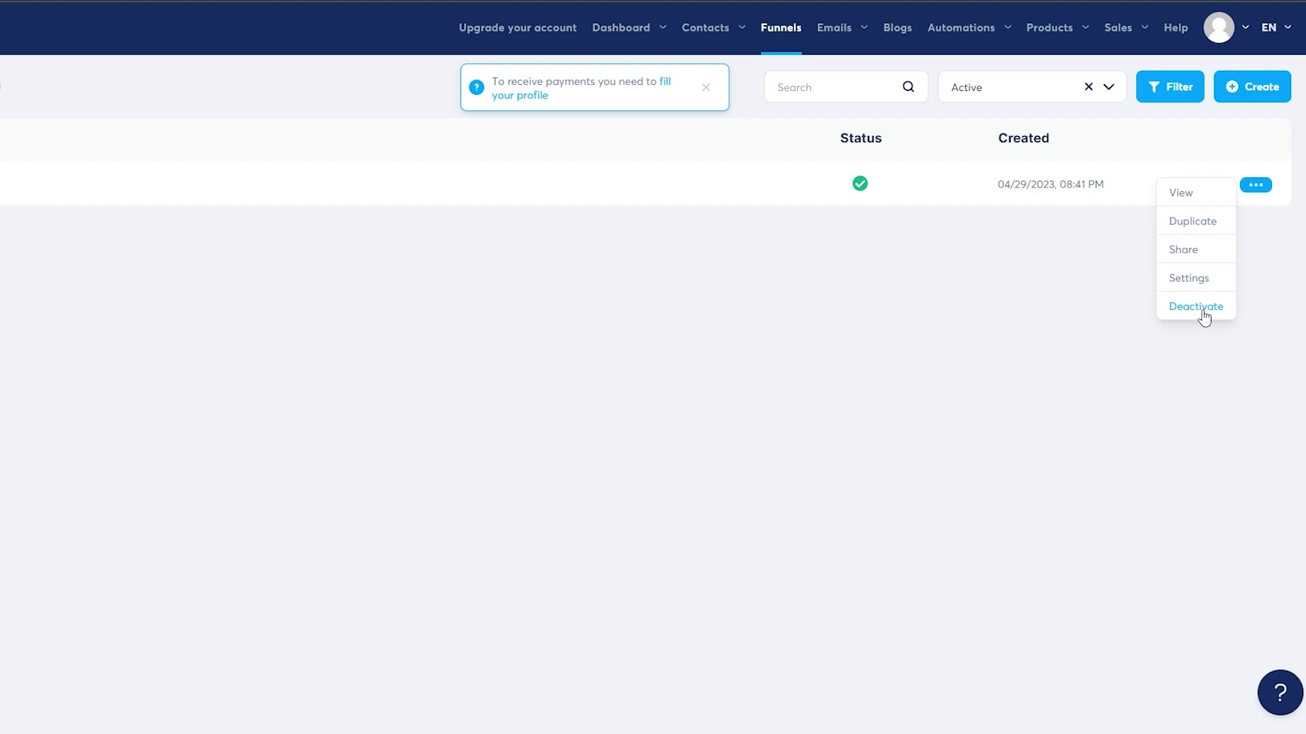
pyautogui.click(1202, 313)
pyautogui.click(486, 432)
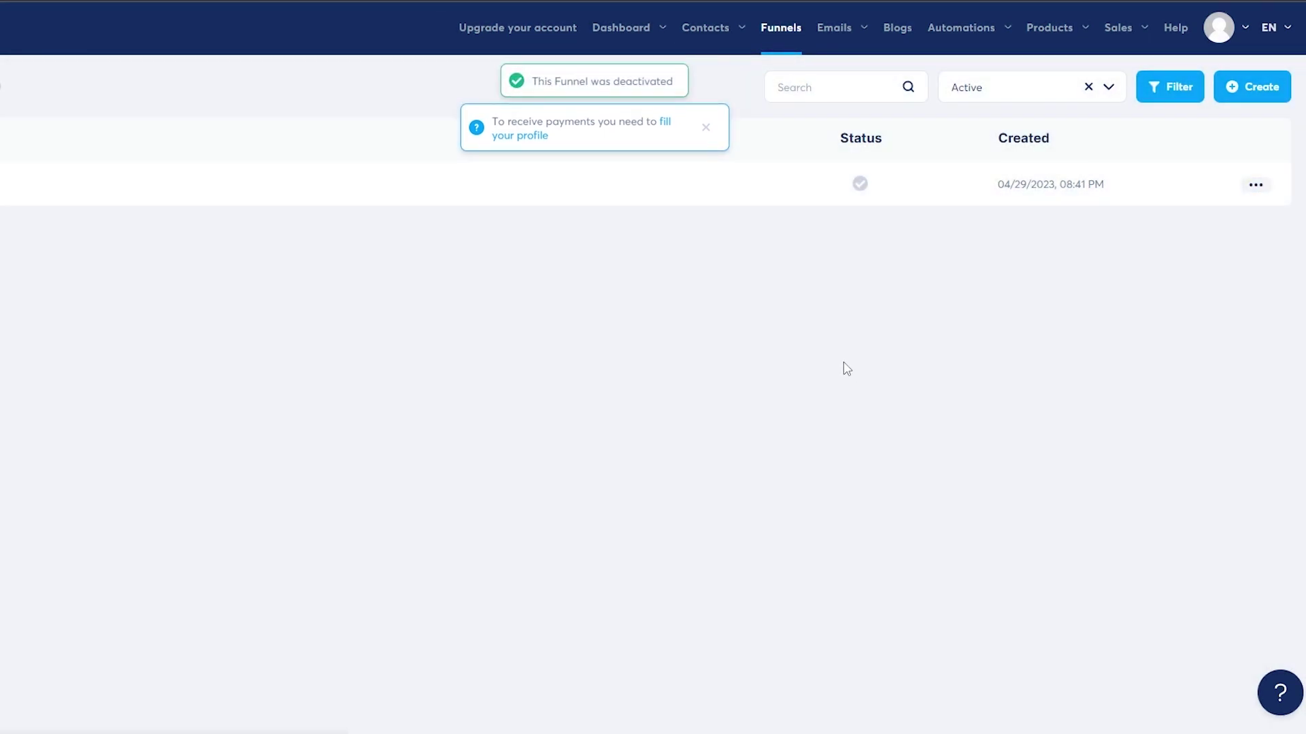
pyautogui.click(705, 127)
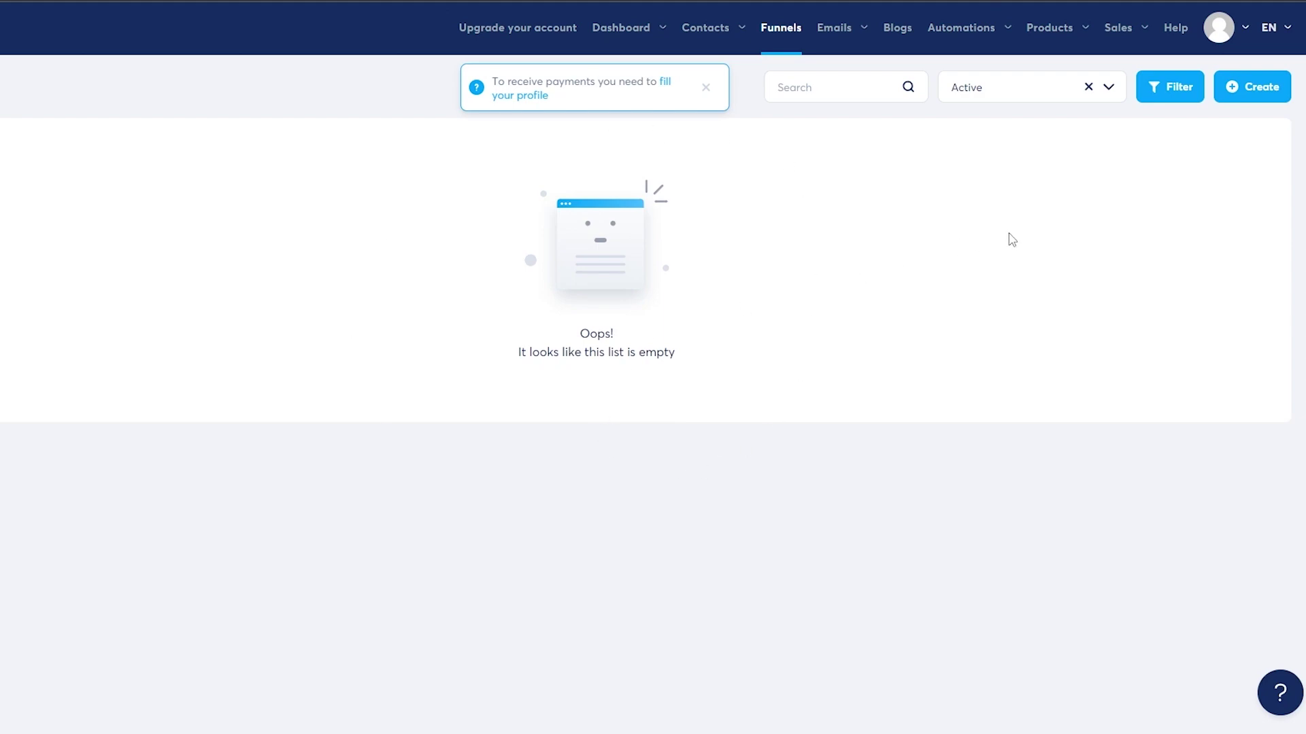
pyautogui.click(1252, 86)
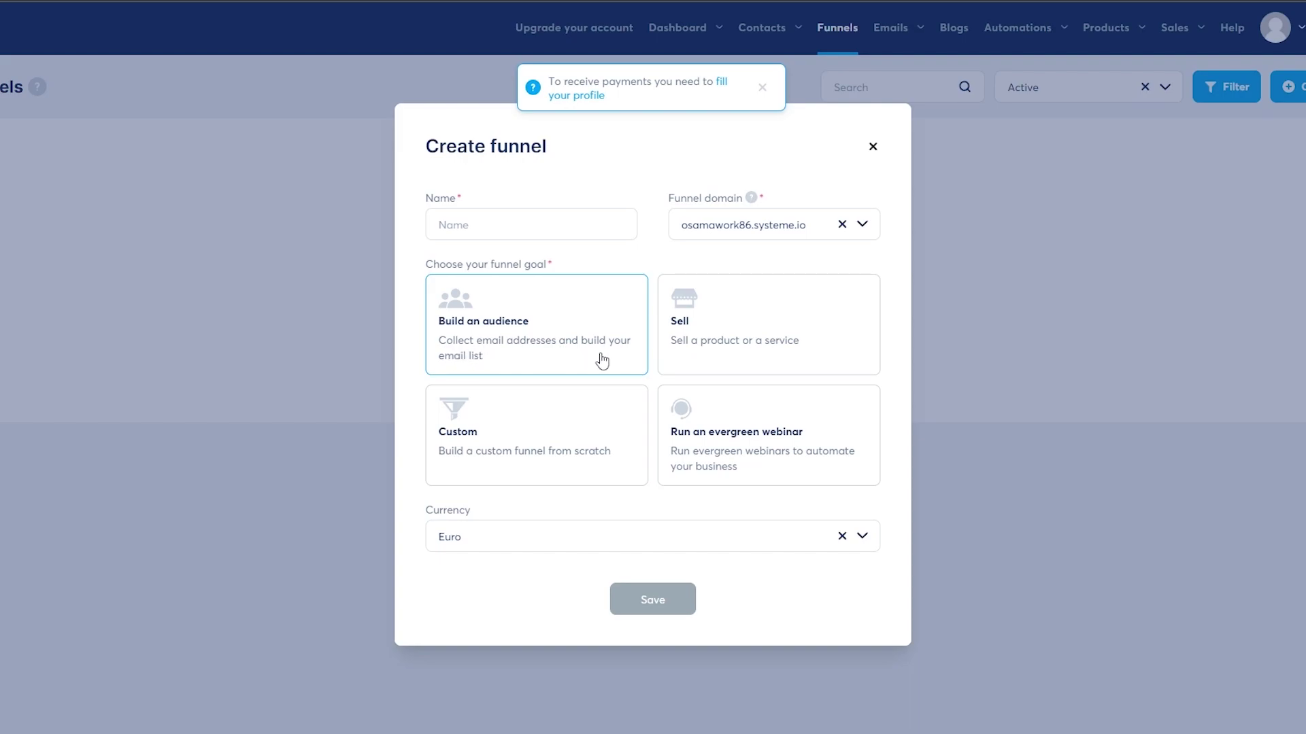
# Create a Build an audience funnel named 'YouTube Automation' with U.S. Dollar currency
pyautogui.click(622, 350)
pyautogui.click(457, 237)
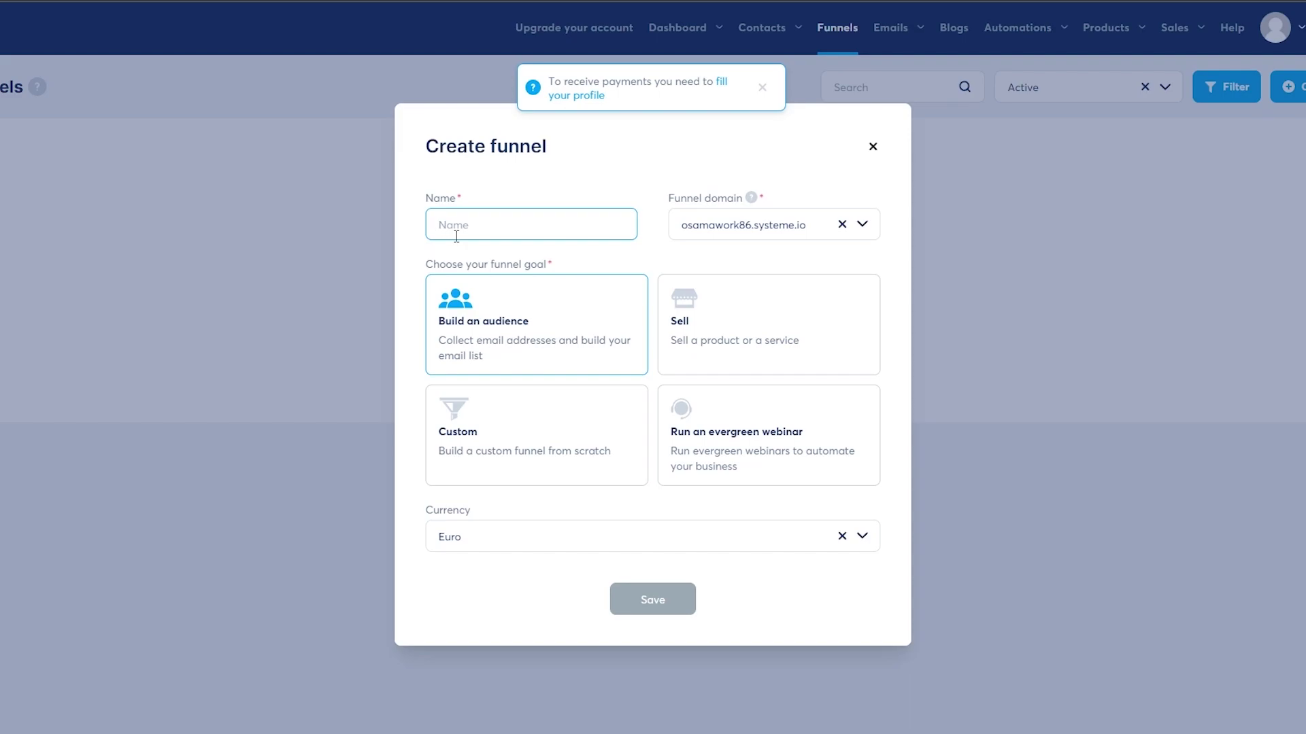
pyautogui.write('YouTu')
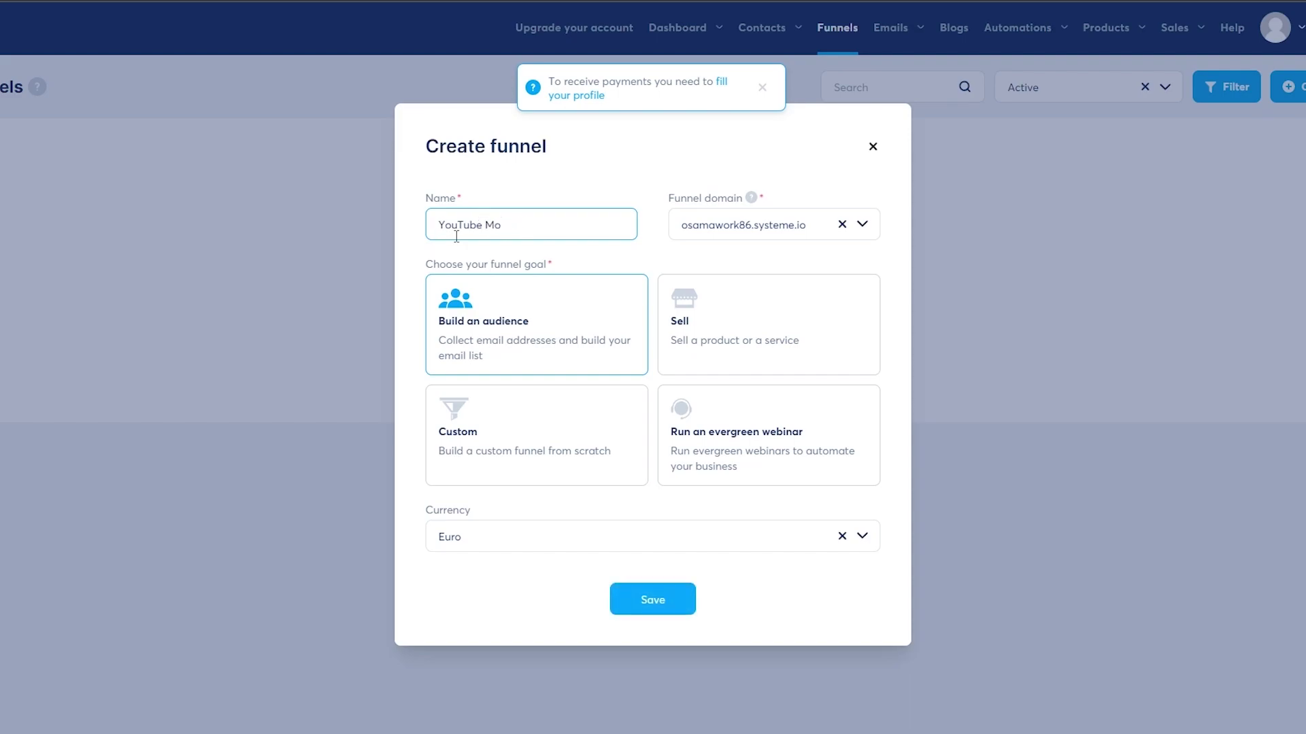
pyautogui.write('be Automation')
pyautogui.click(524, 548)
pyautogui.click(862, 536)
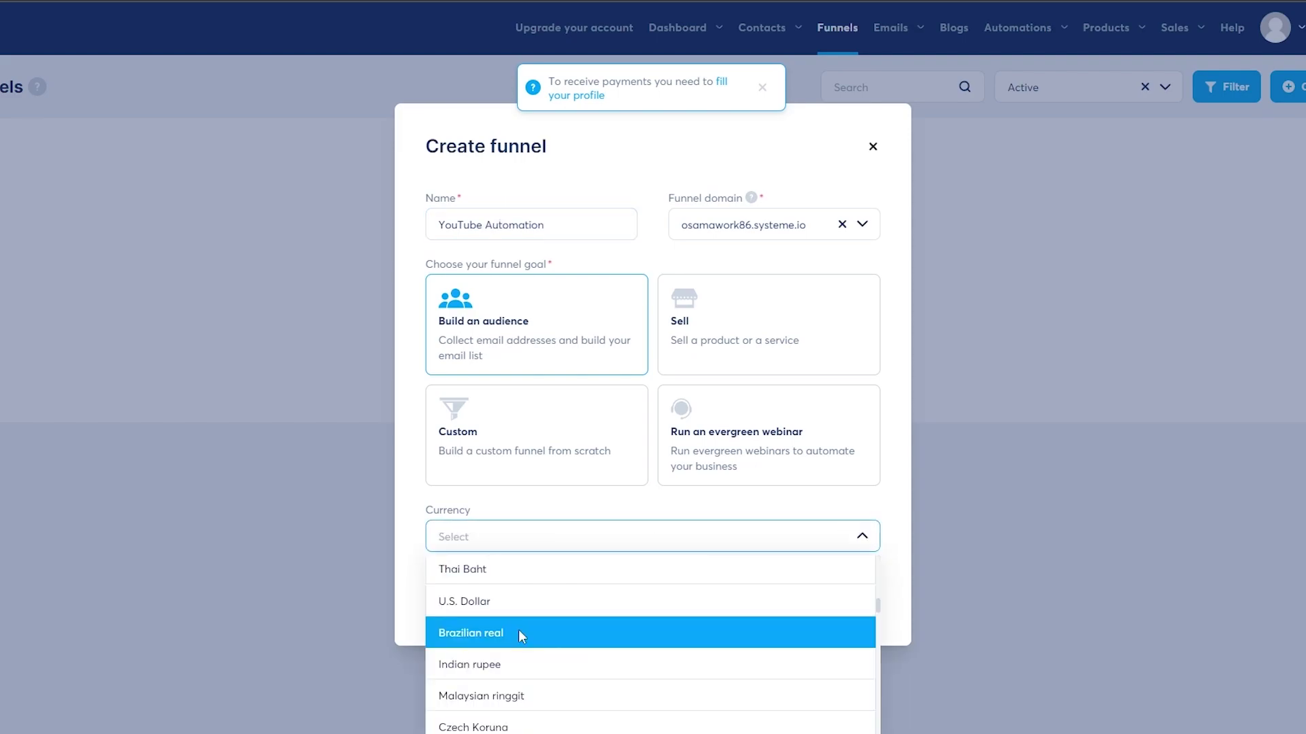
pyautogui.click(518, 600)
pyautogui.click(653, 600)
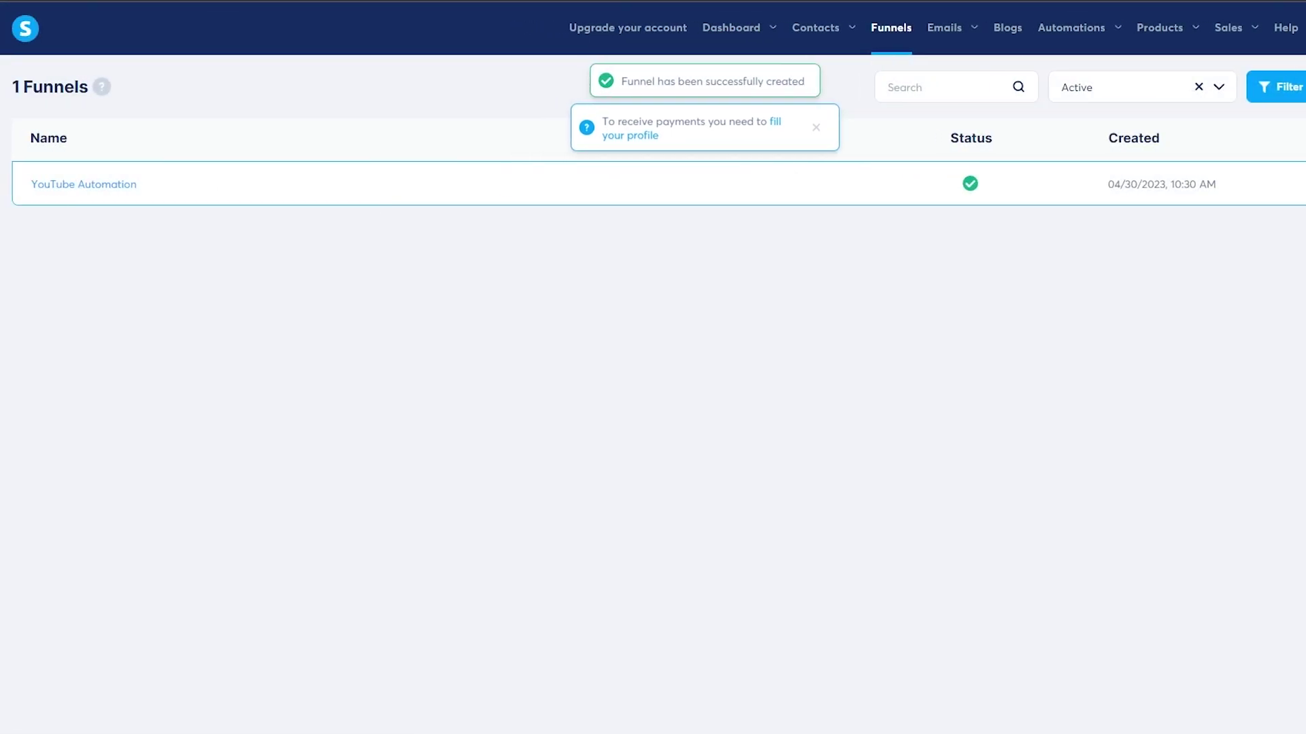
# Open the YouTube Automation funnel's squeeze page template gallery
pyautogui.click(74, 193)
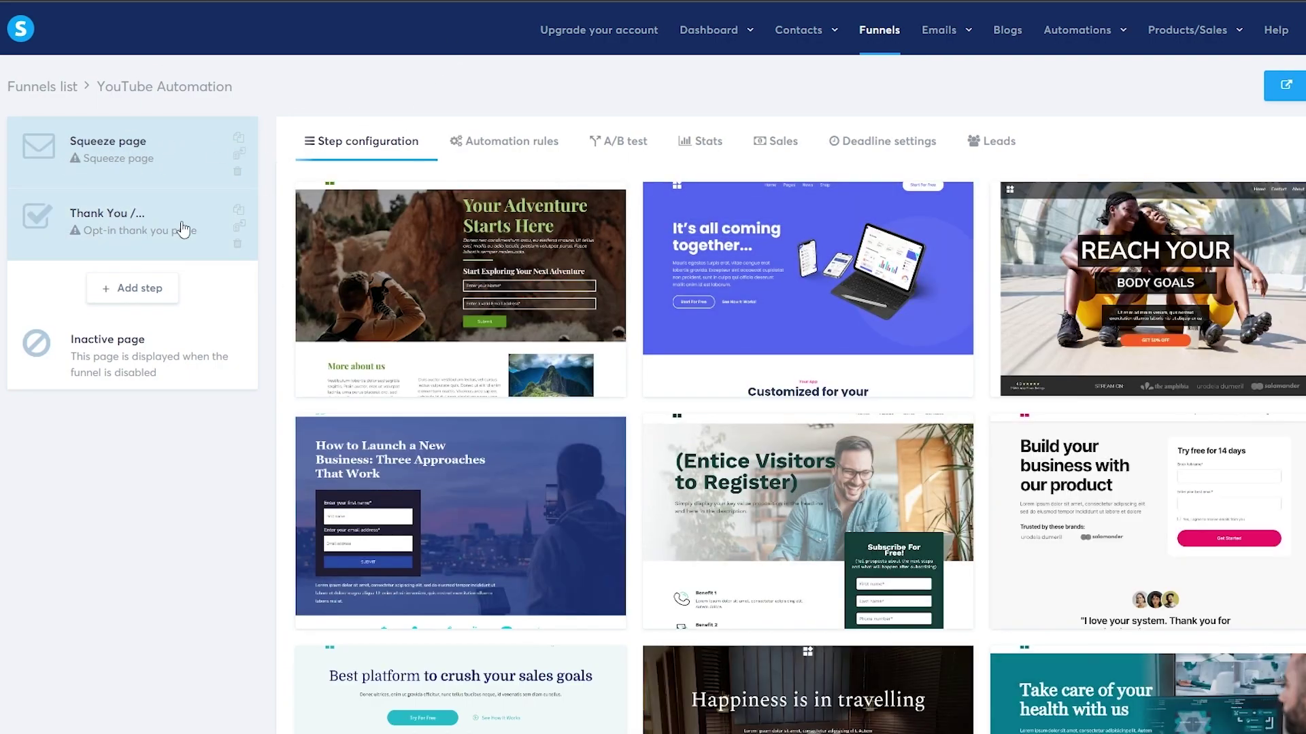
pyautogui.moveTo(1102, 251)
pyautogui.scroll(-15, 1102, 252)
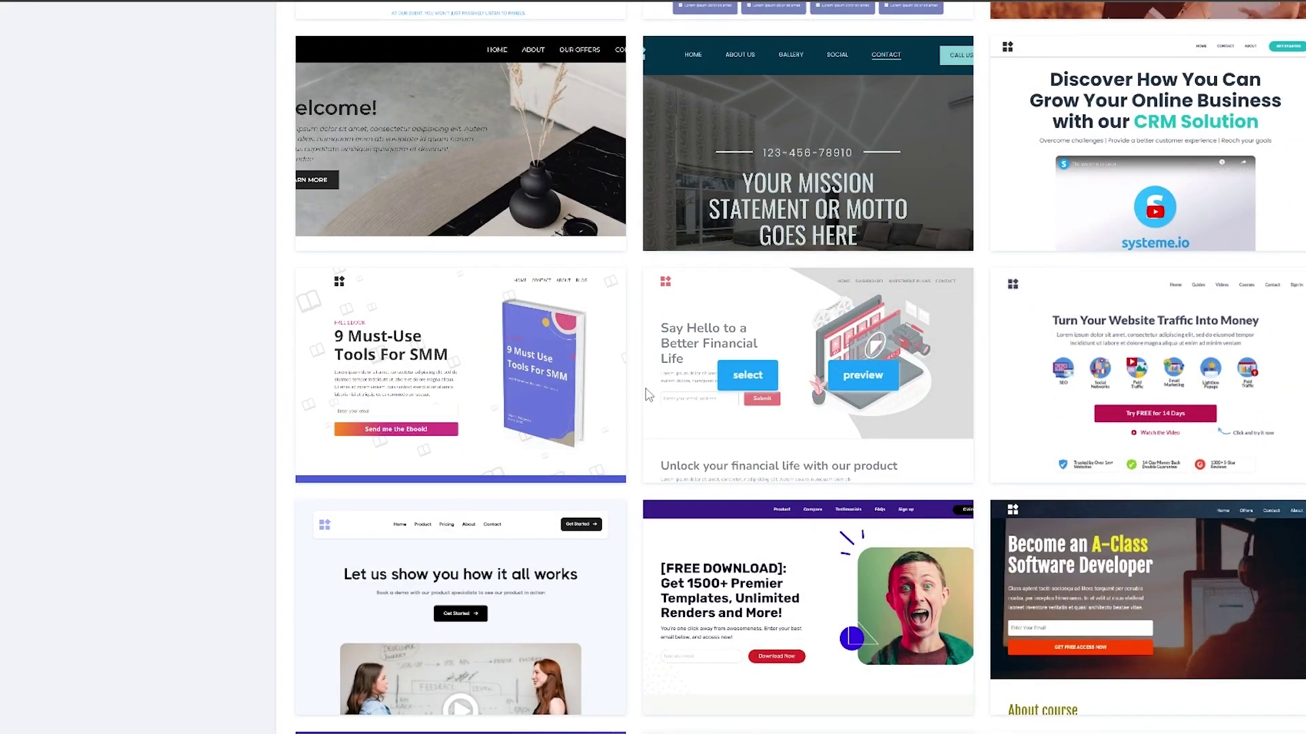
pyautogui.scroll(15, 646, 367)
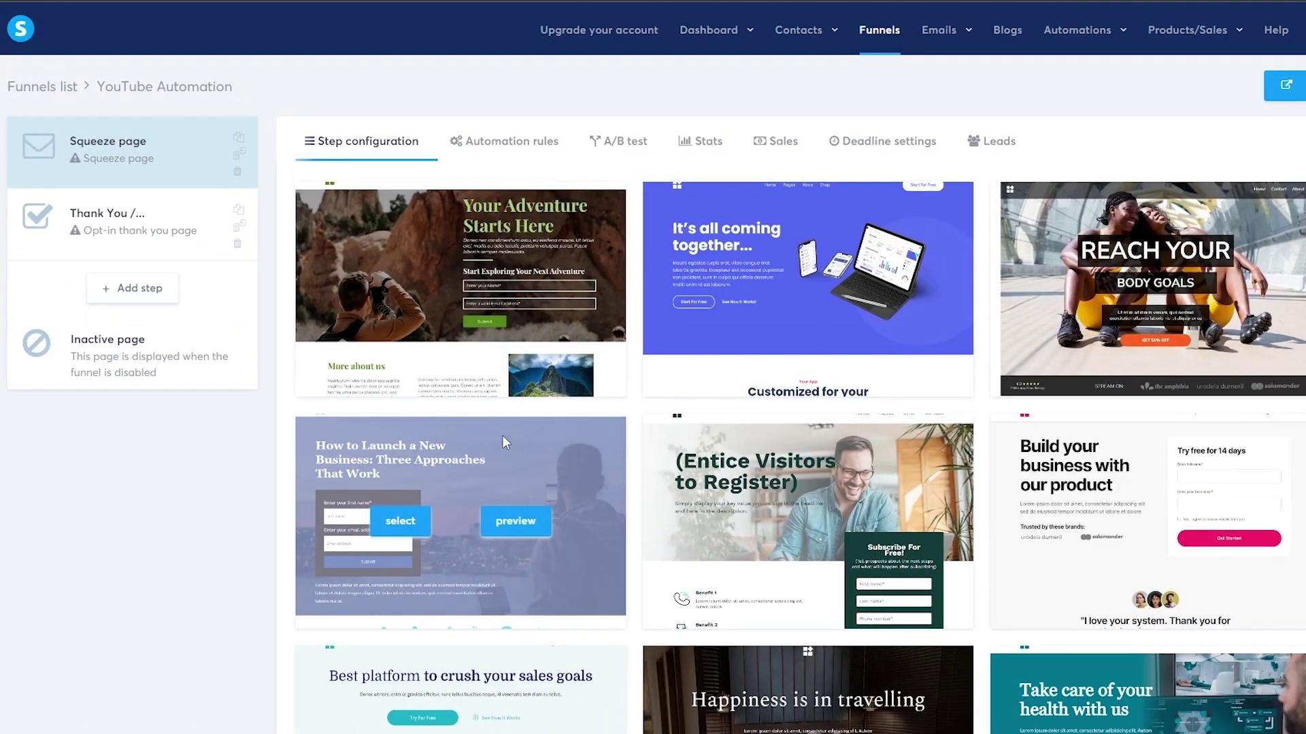
pyautogui.moveTo(866, 325)
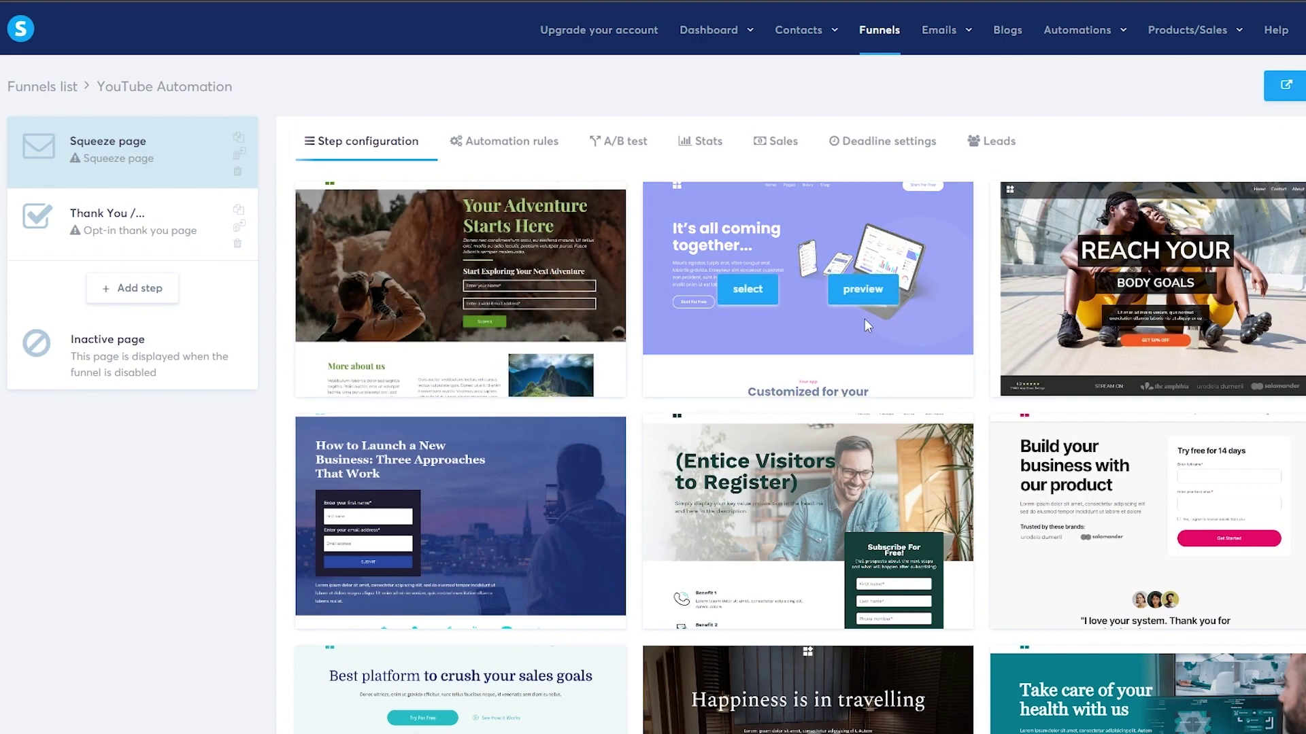
# Browse the squeeze templates and preview 'Say Hello to a Better Financial Life'
pyautogui.scroll(-8, 884, 330)
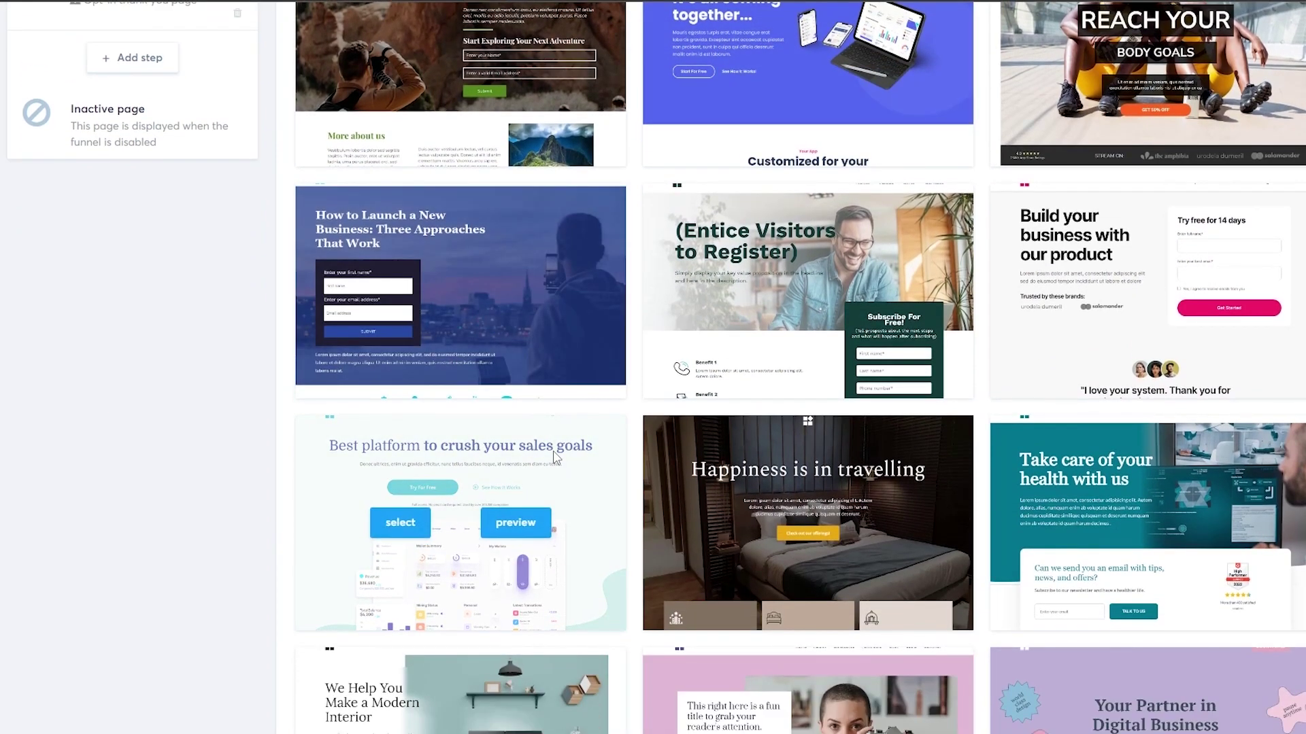
pyautogui.scroll(-5, 739, 435)
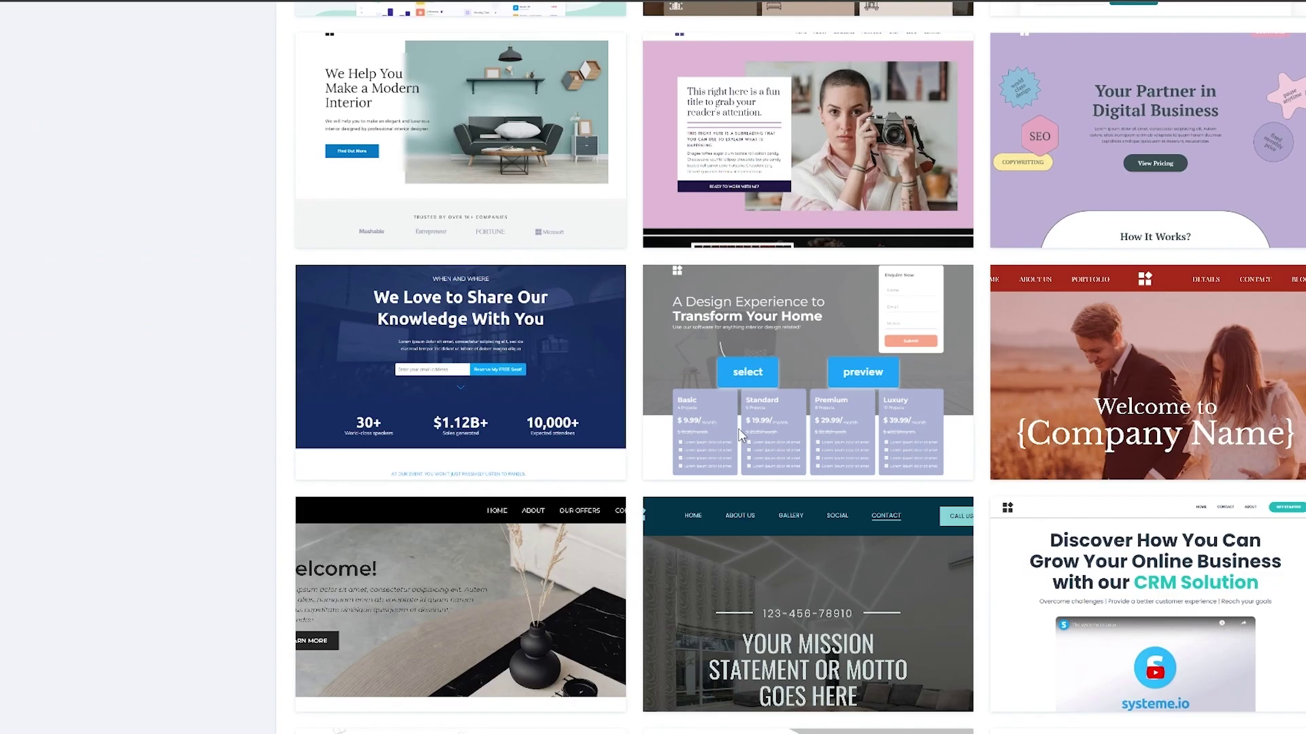
pyautogui.scroll(12, 740, 435)
pyautogui.scroll(-4, 964, 325)
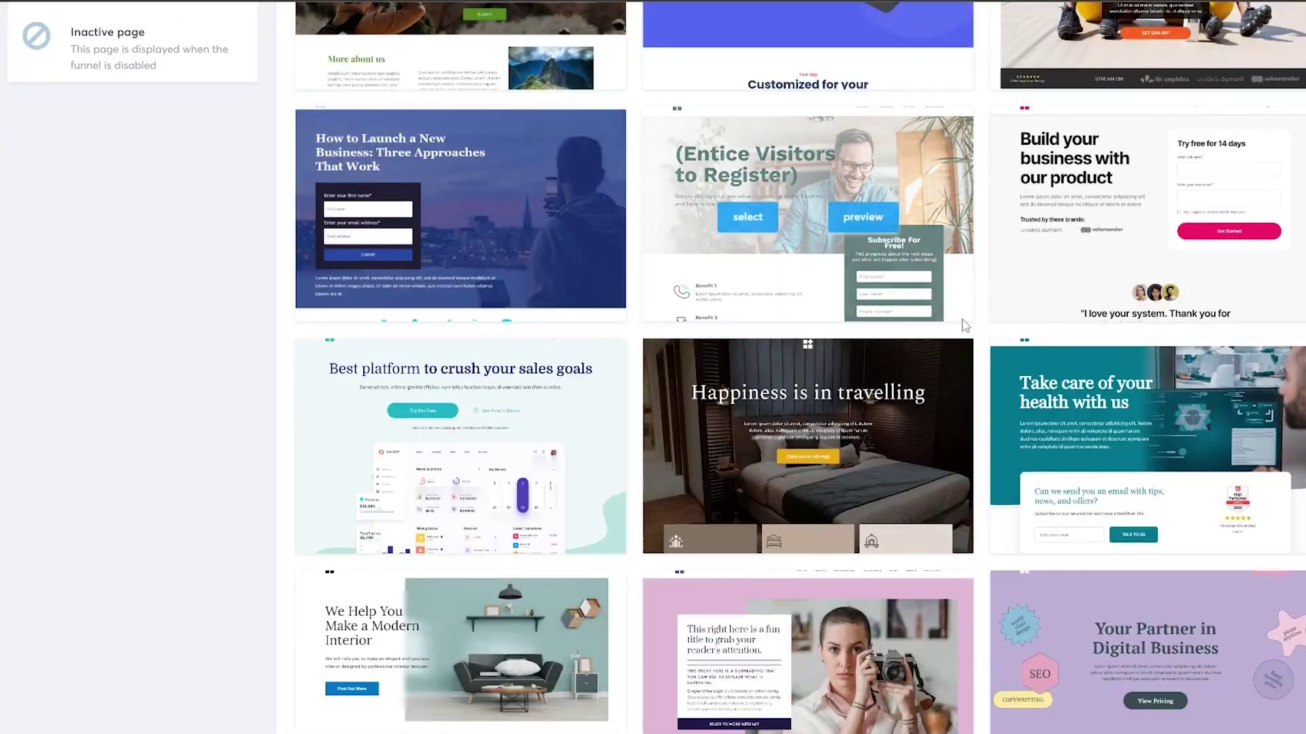
pyautogui.scroll(-15, 964, 325)
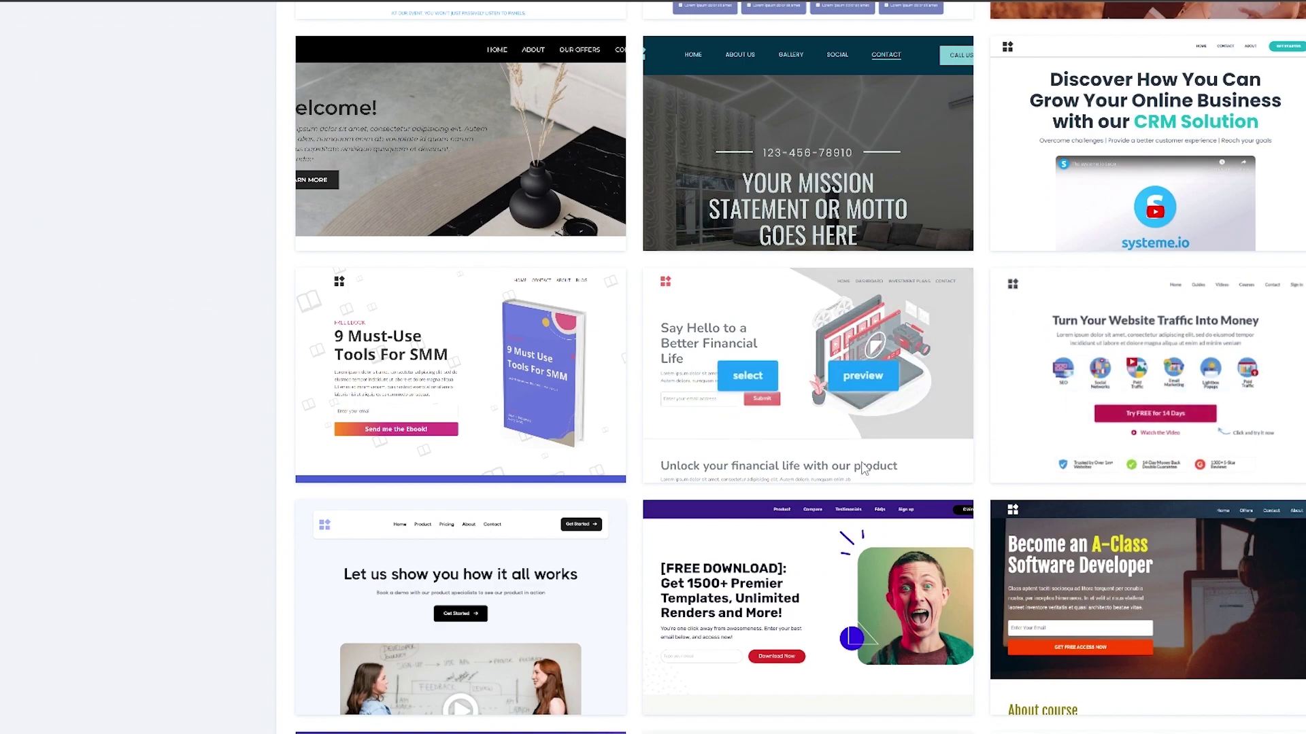
pyautogui.scroll(-1, 881, 528)
pyautogui.scroll(-15, 1080, 466)
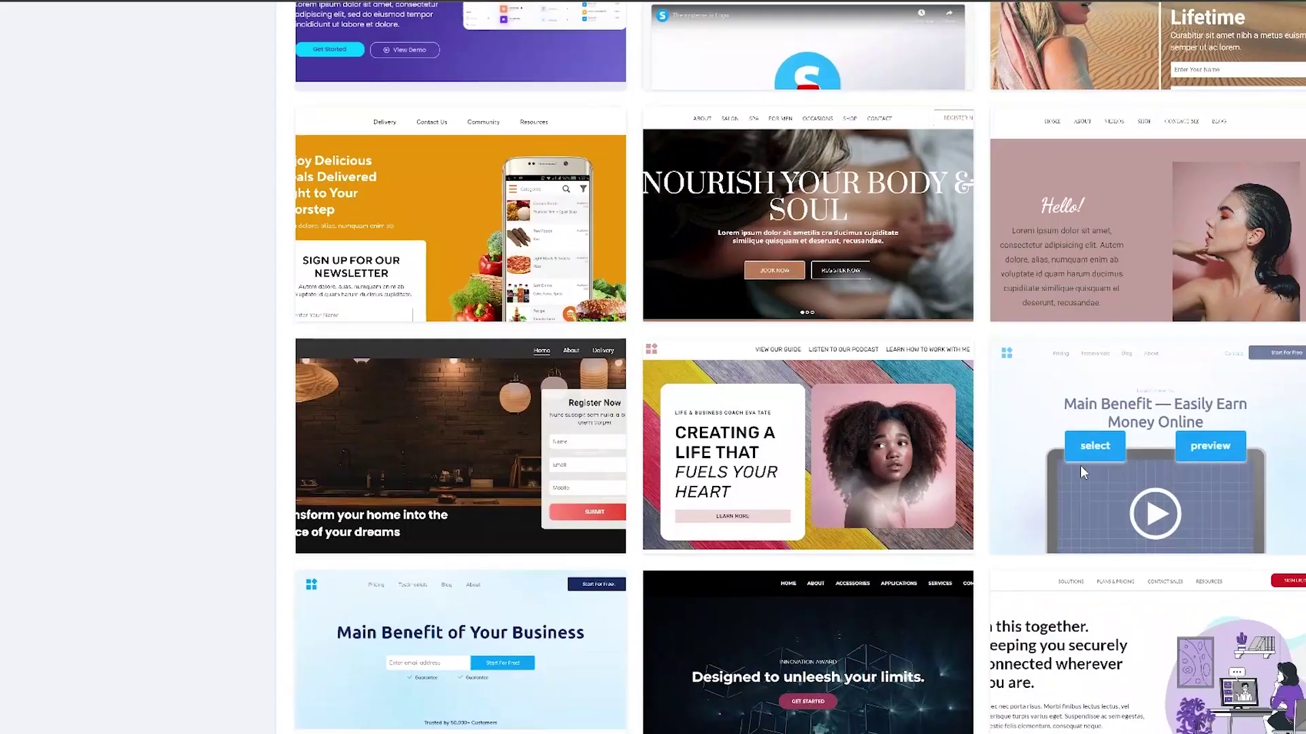
pyautogui.scroll(-3, 1081, 469)
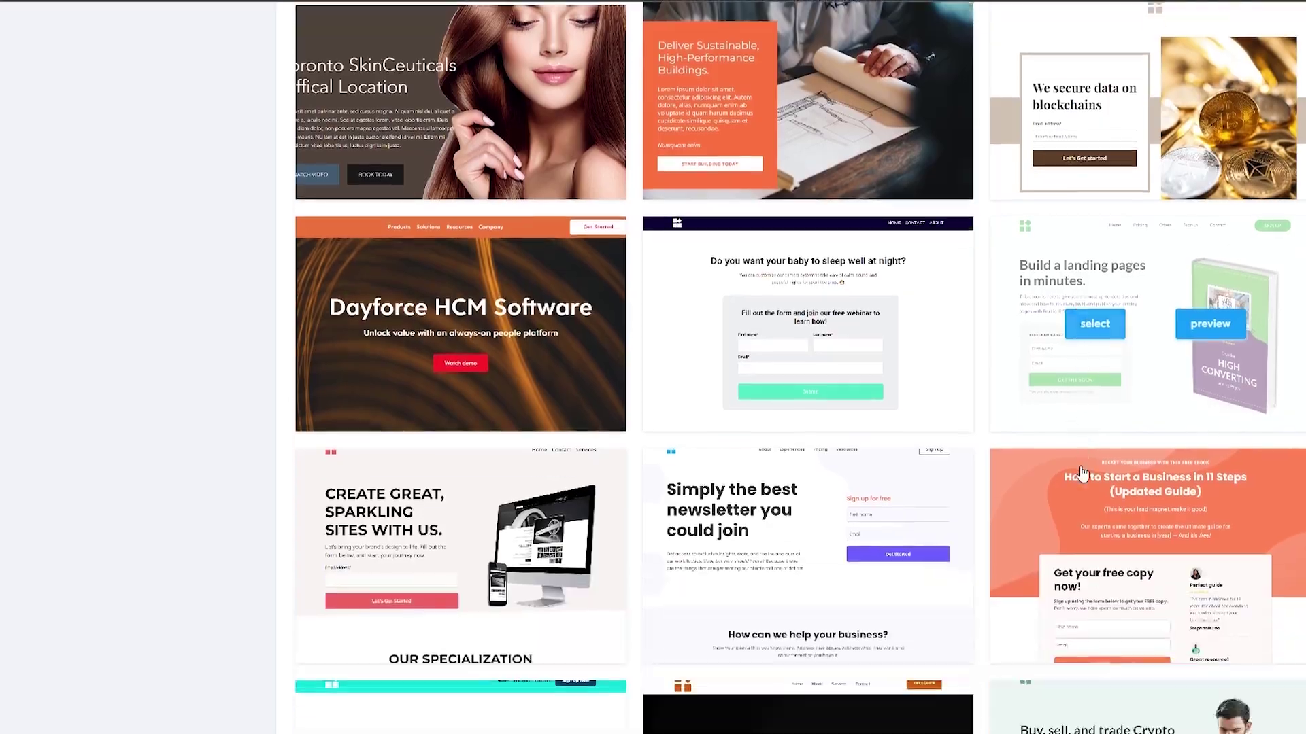
pyautogui.scroll(12, 1075, 468)
pyautogui.scroll(6, 1018, 465)
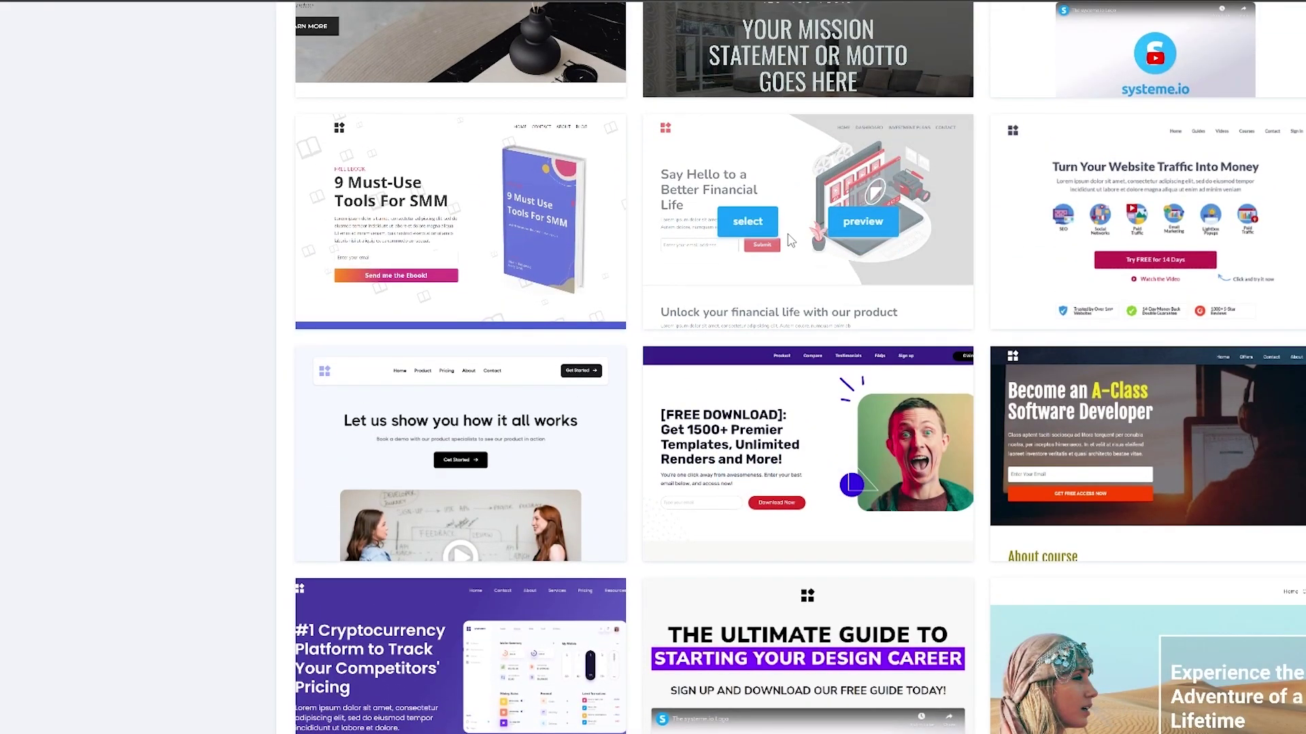
pyautogui.click(860, 229)
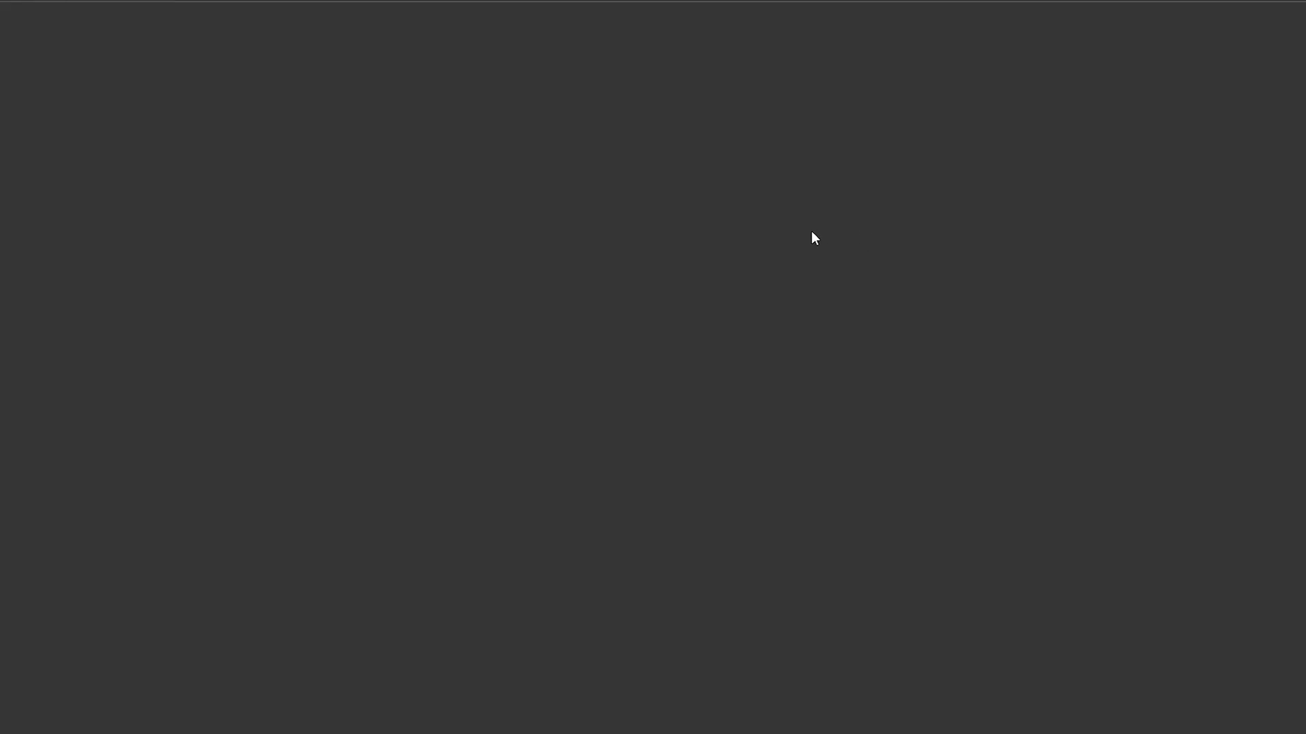
# Scroll the finance template preview from hero to footer and back
pyautogui.scroll(-7, 813, 237)
pyautogui.scroll(-15, 815, 241)
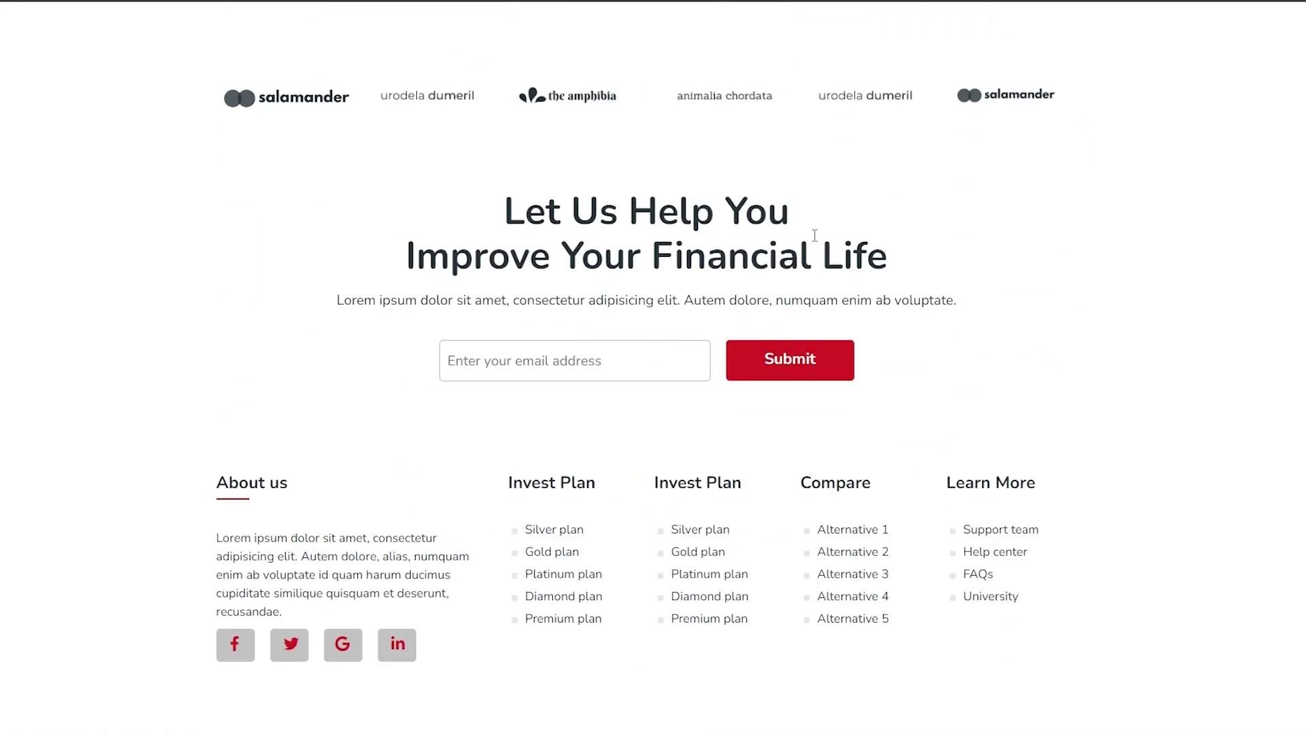
pyautogui.scroll(20, 814, 235)
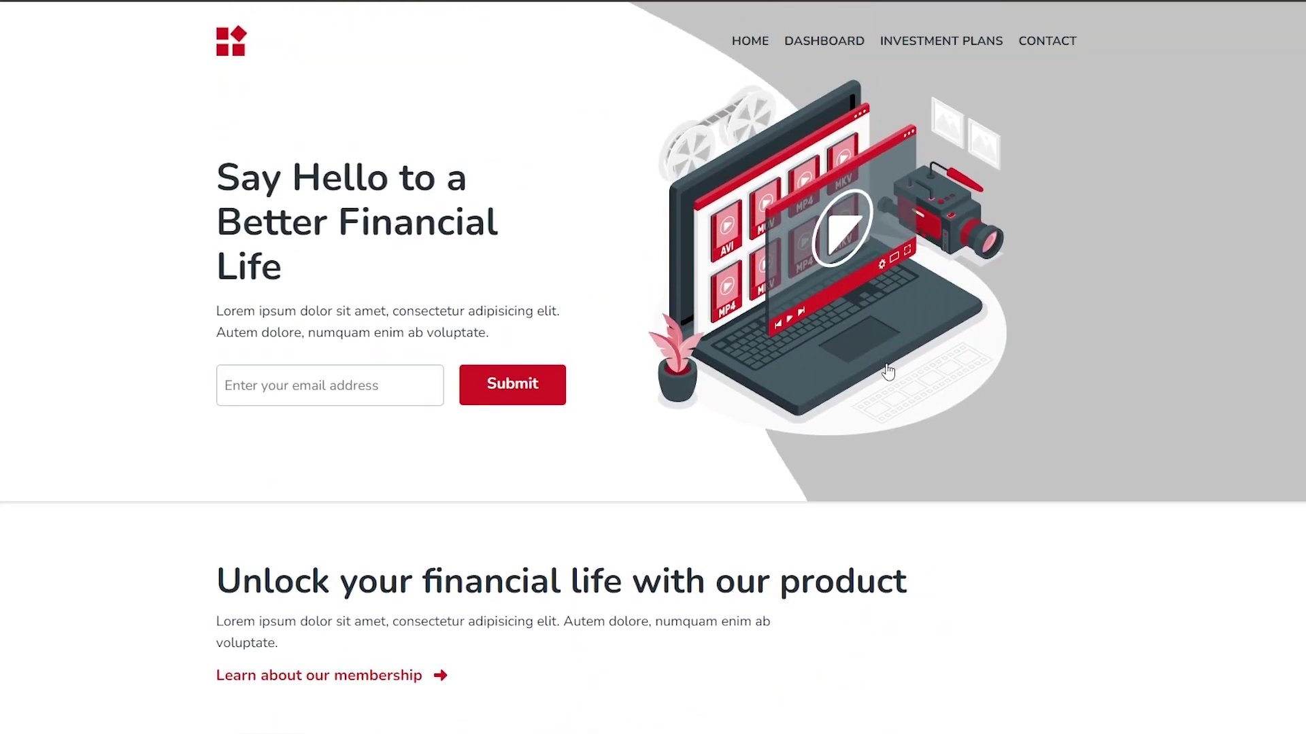
pyautogui.scroll(-17, 887, 371)
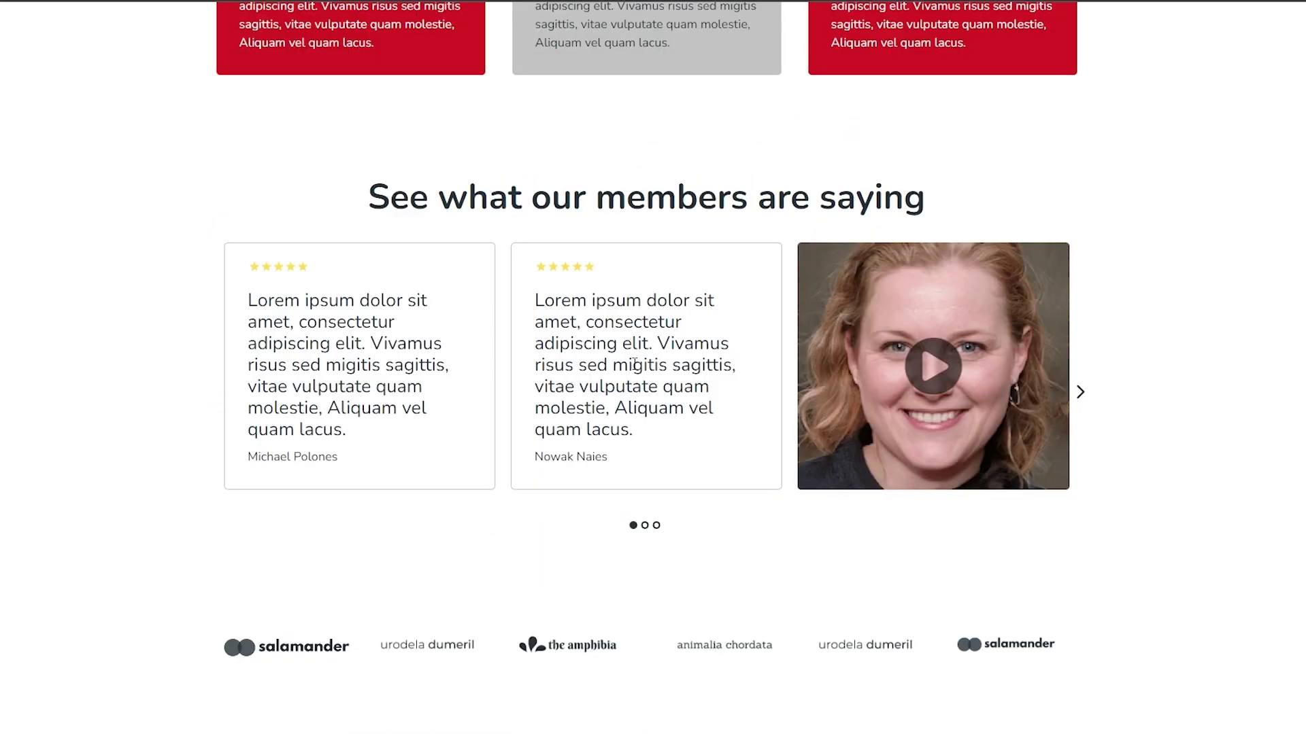
pyautogui.scroll(3, 1299, 413)
pyautogui.scroll(10, 1077, 463)
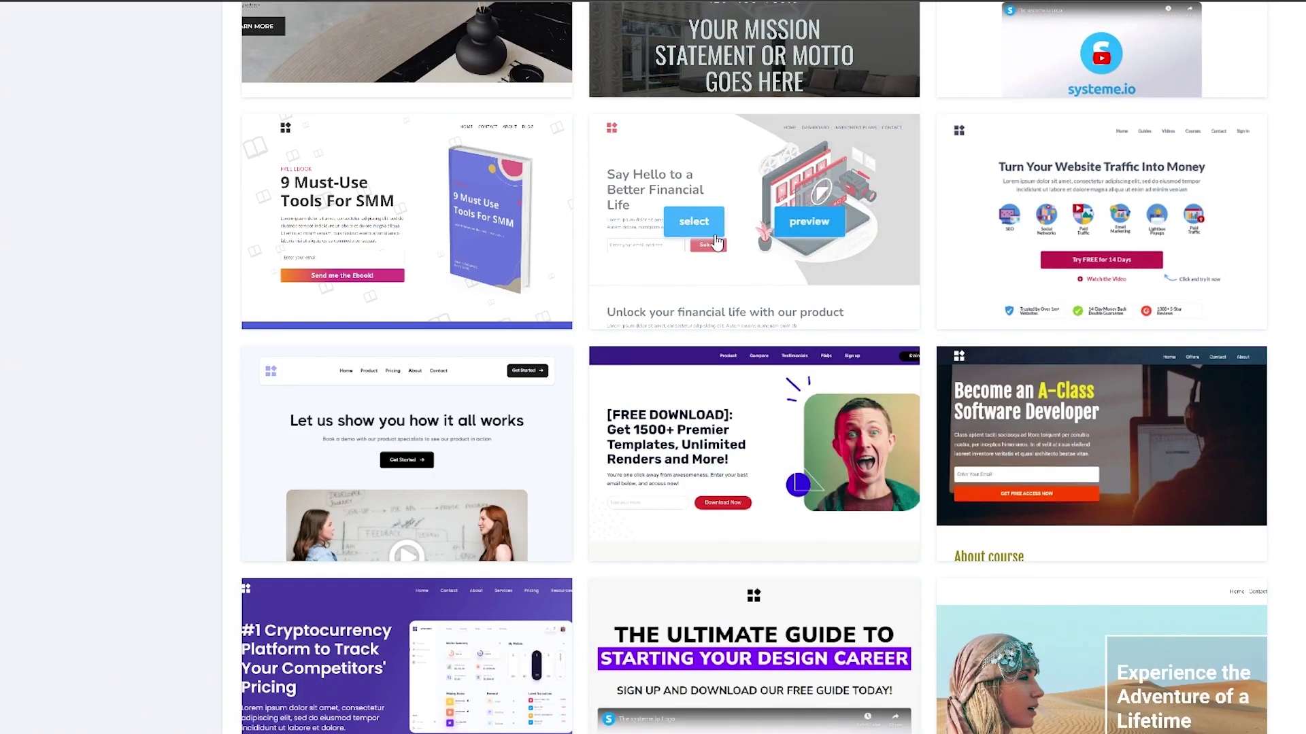
# Apply the finance template to the squeeze page and move to the Thank You step
pyautogui.click(693, 222)
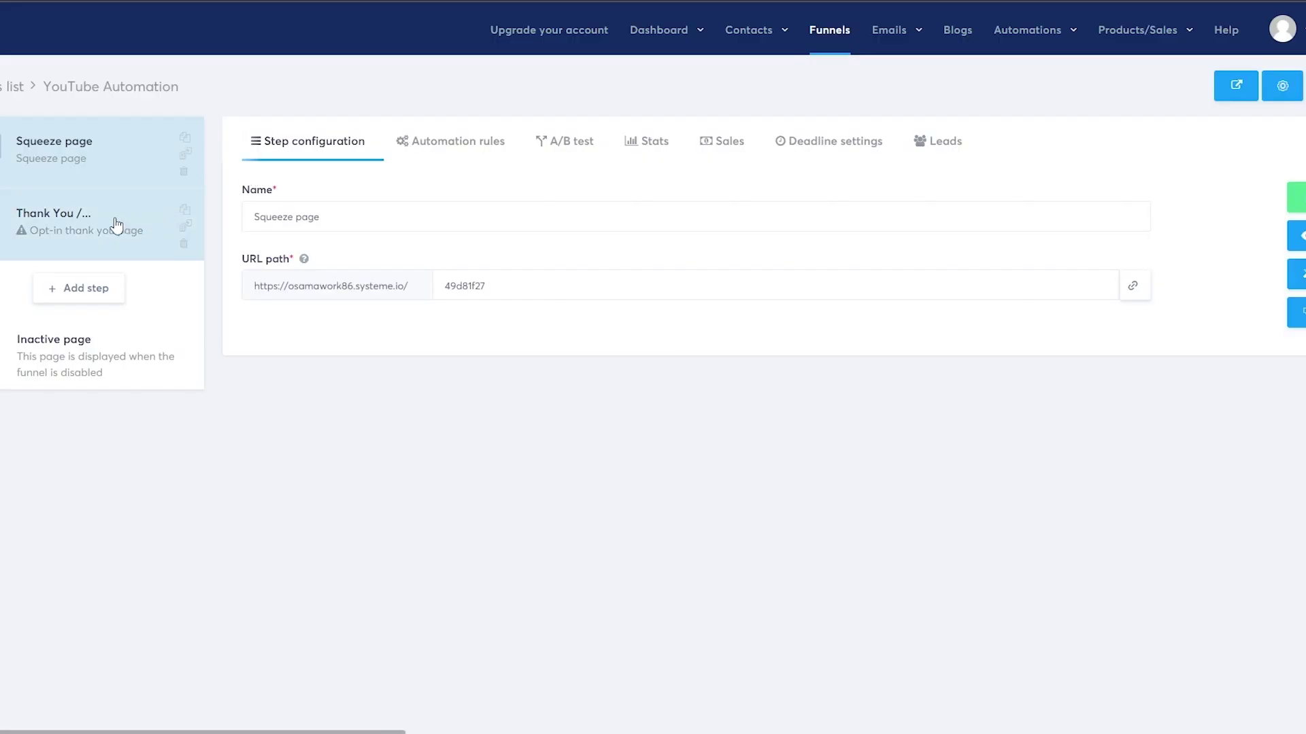
pyautogui.click(116, 228)
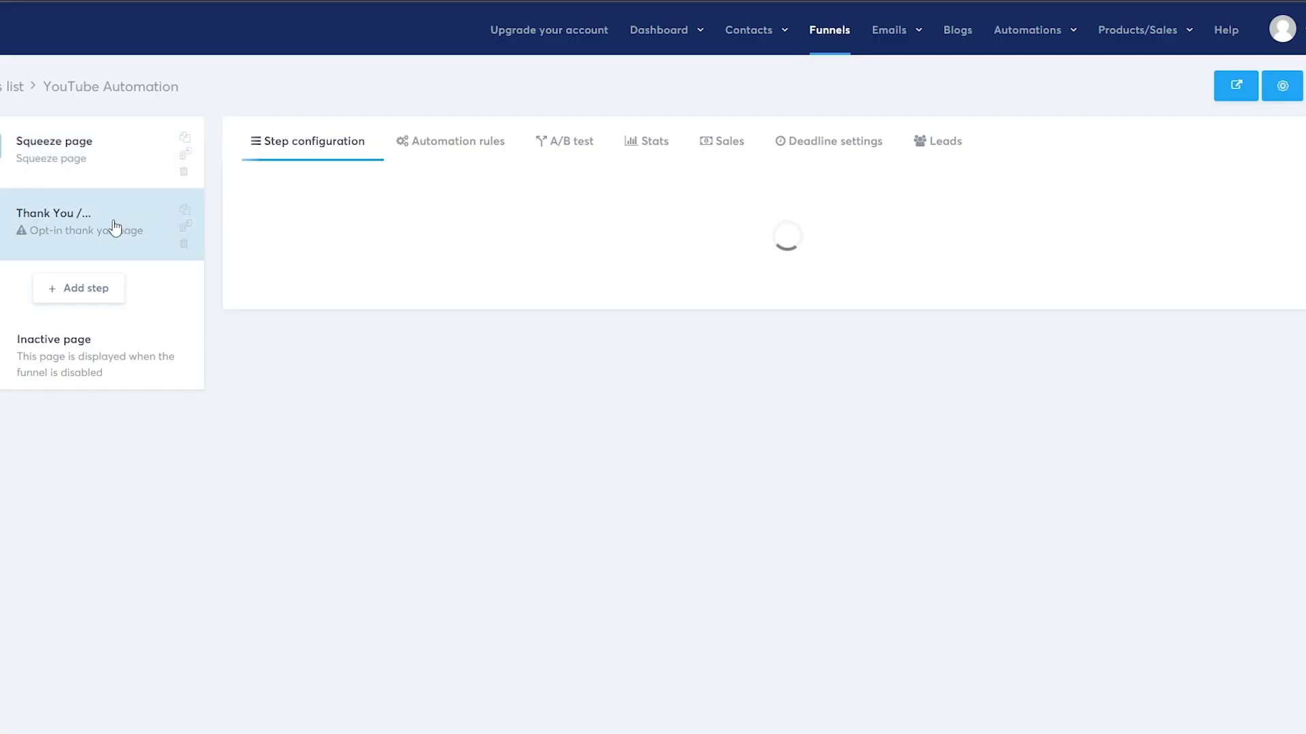
pyautogui.scroll(-2, 1253, 282)
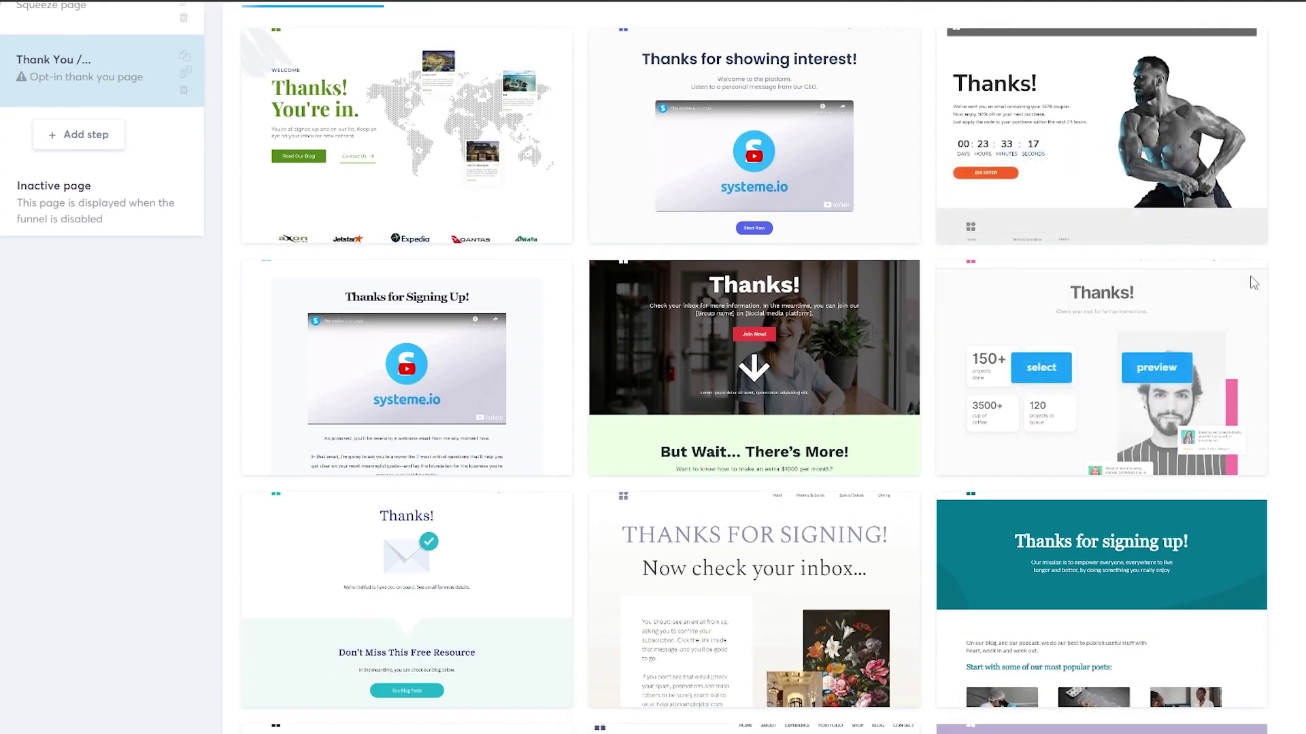
pyautogui.scroll(-2, 1253, 283)
# Select the 'Thanks for signing up.' template for the thank-you page
pyautogui.scroll(-7, 707, 282)
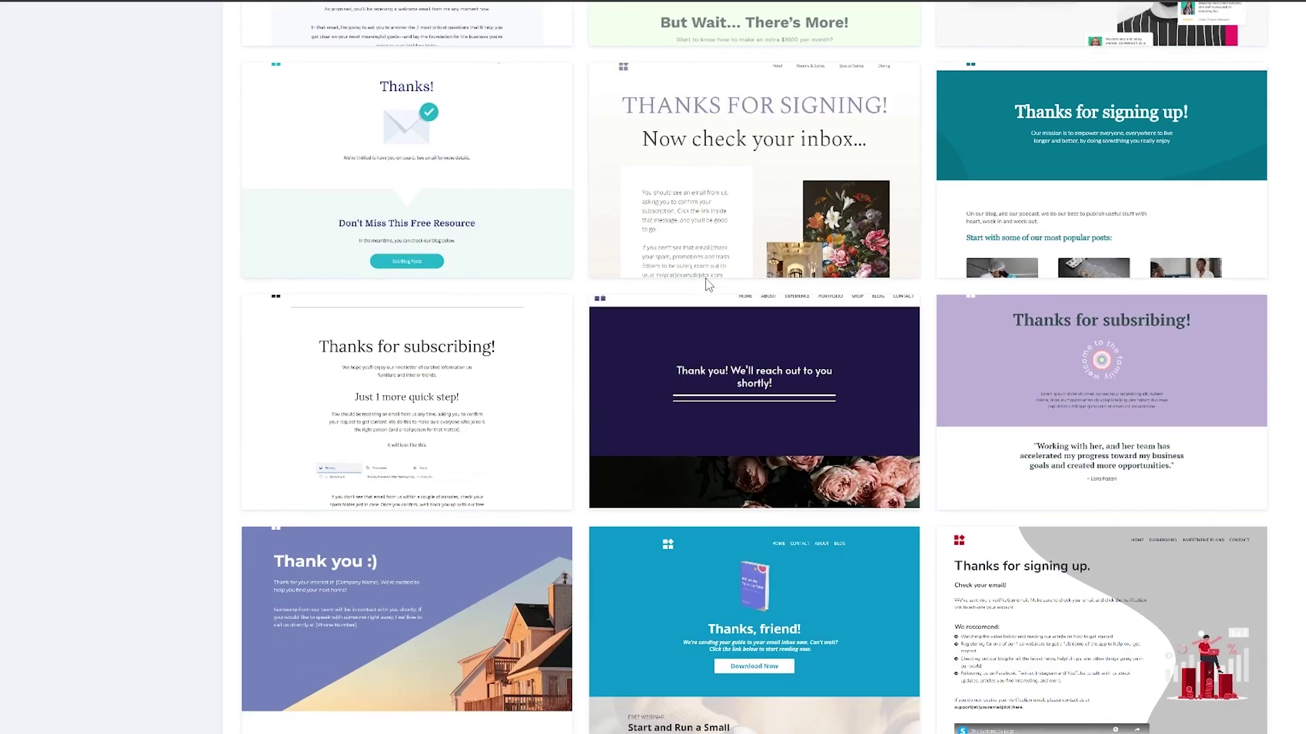
pyautogui.scroll(-11, 699, 285)
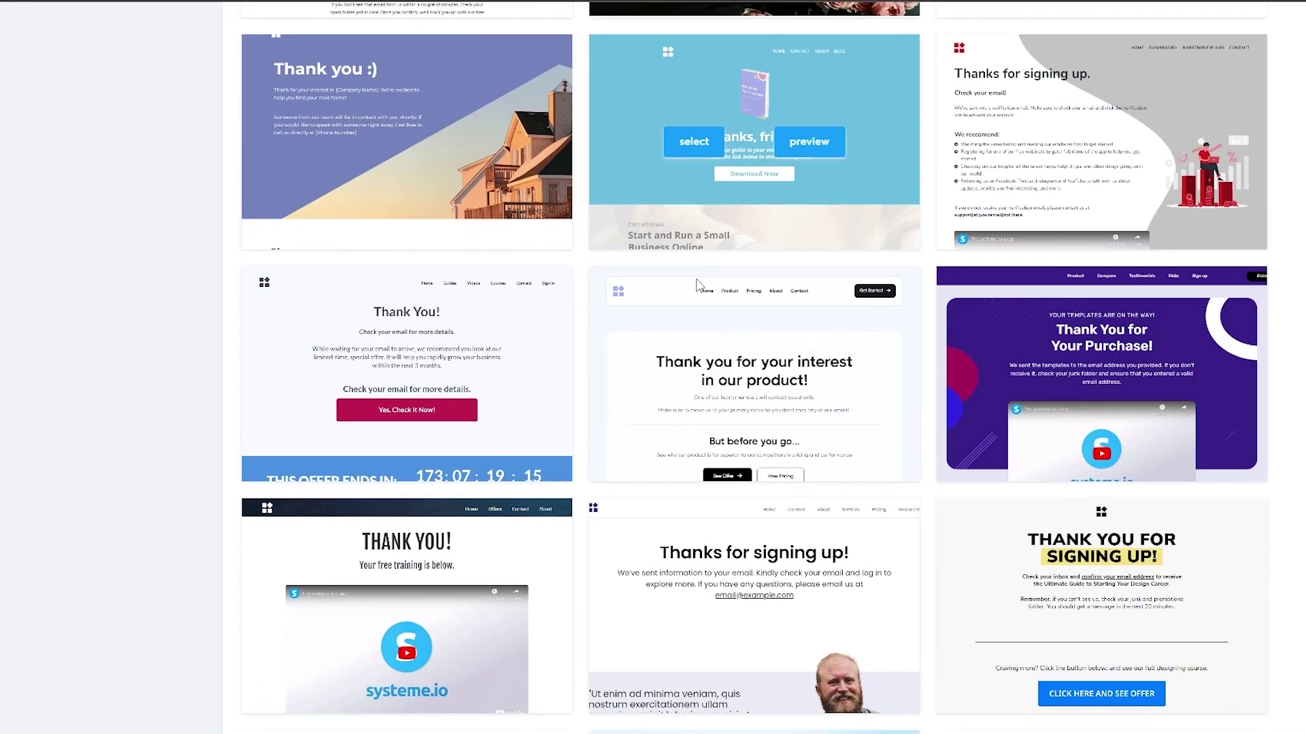
pyautogui.scroll(-11, 699, 286)
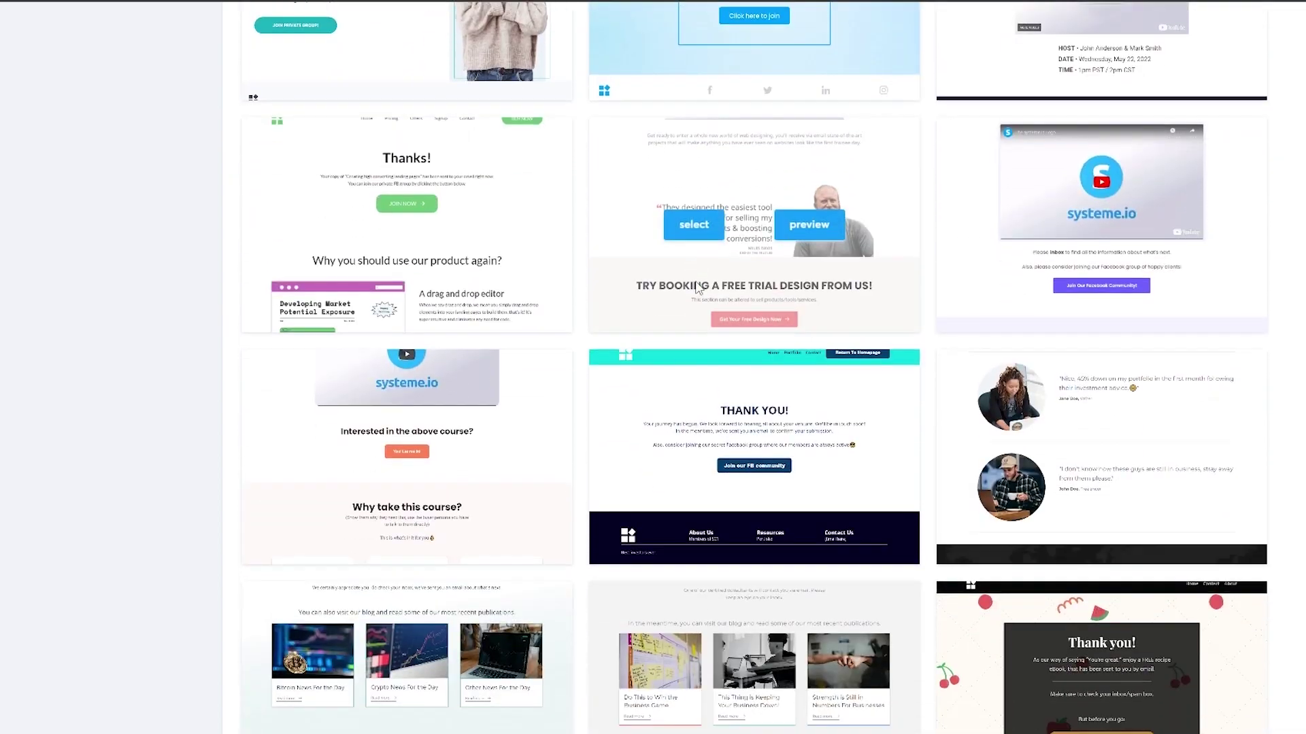
pyautogui.scroll(-9, 698, 287)
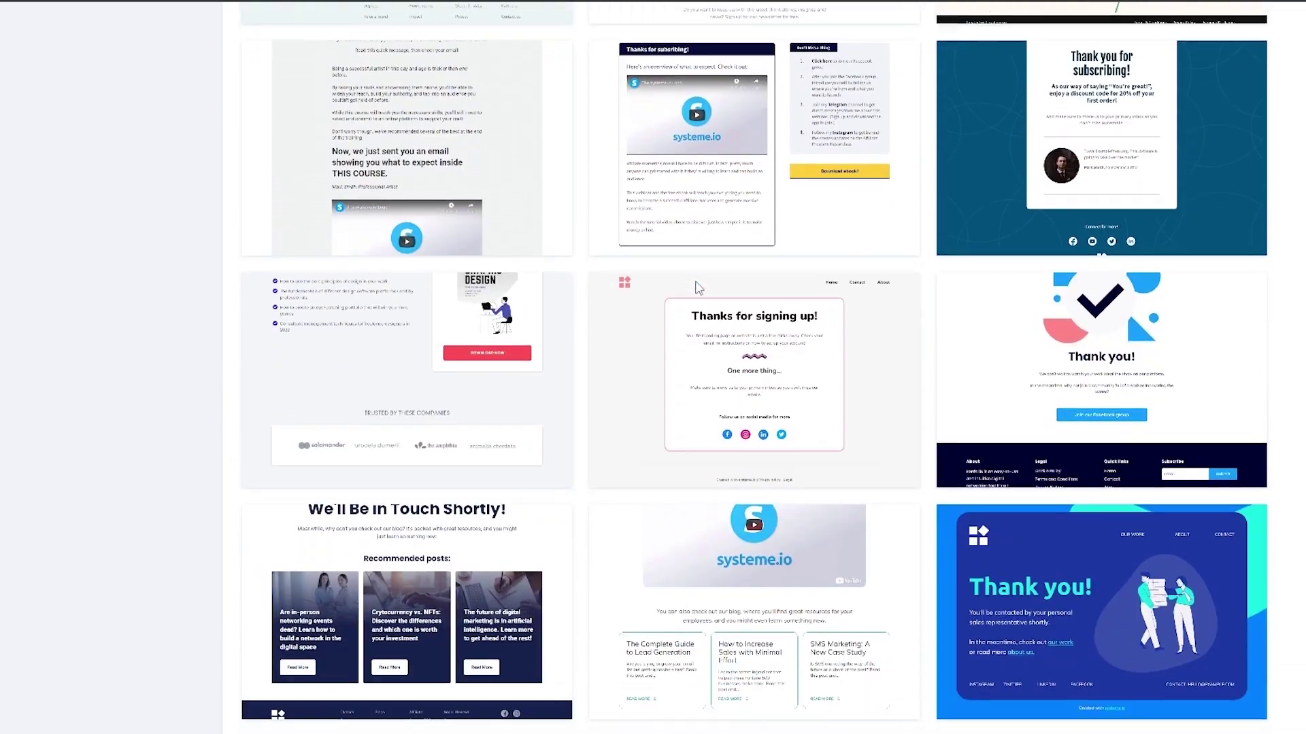
pyautogui.scroll(-2, 695, 288)
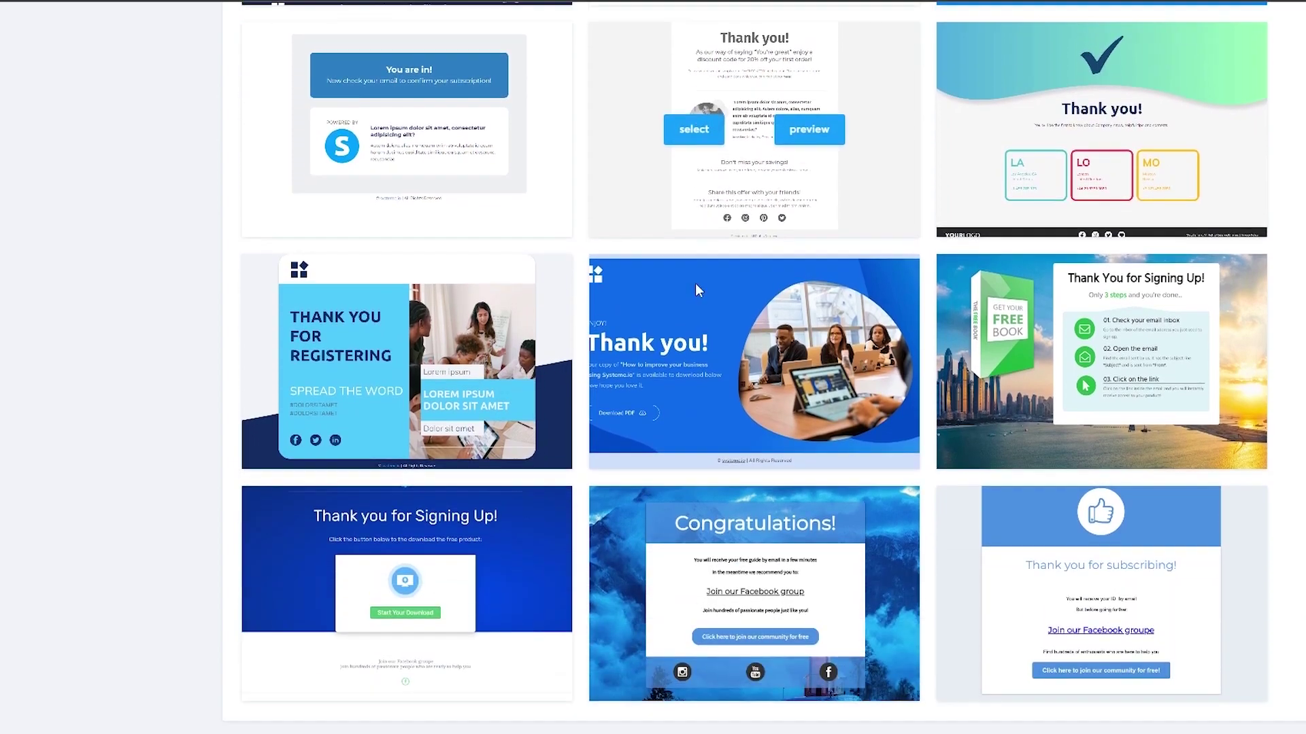
pyautogui.scroll(15, 699, 286)
pyautogui.scroll(20, 864, 367)
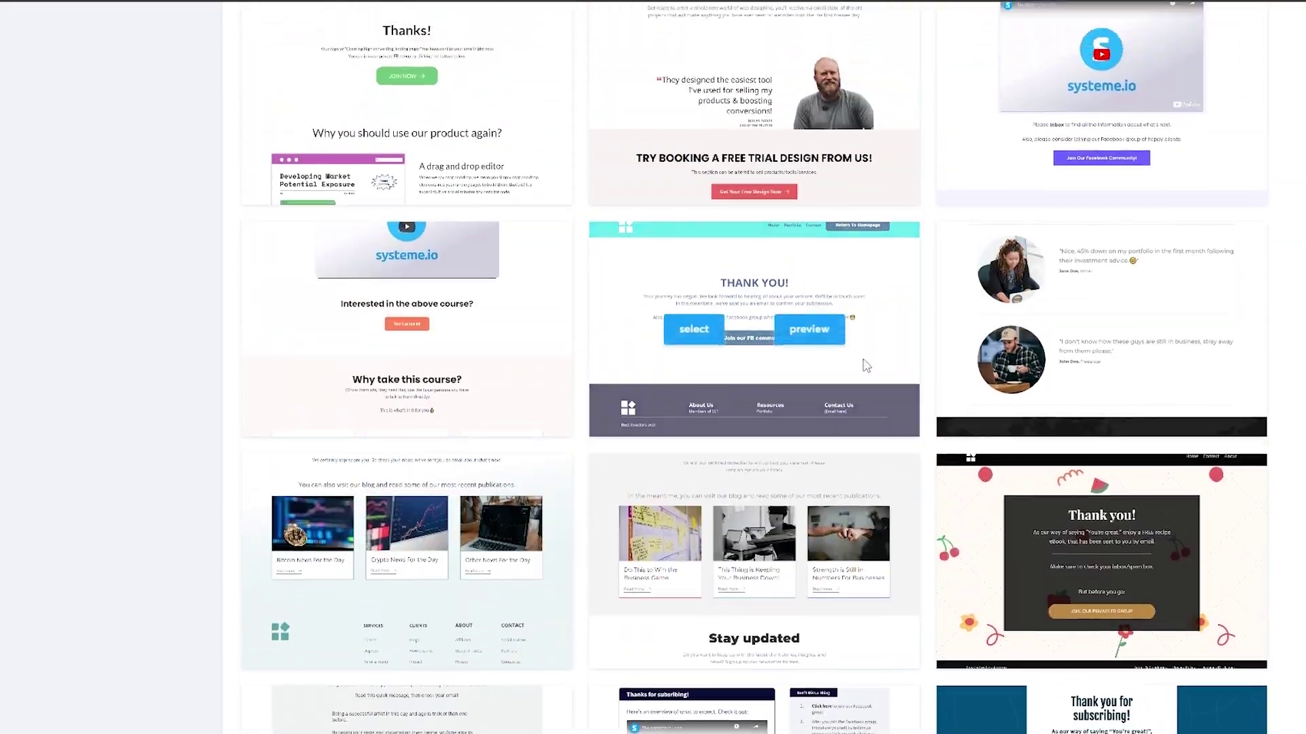
pyautogui.scroll(6, 867, 376)
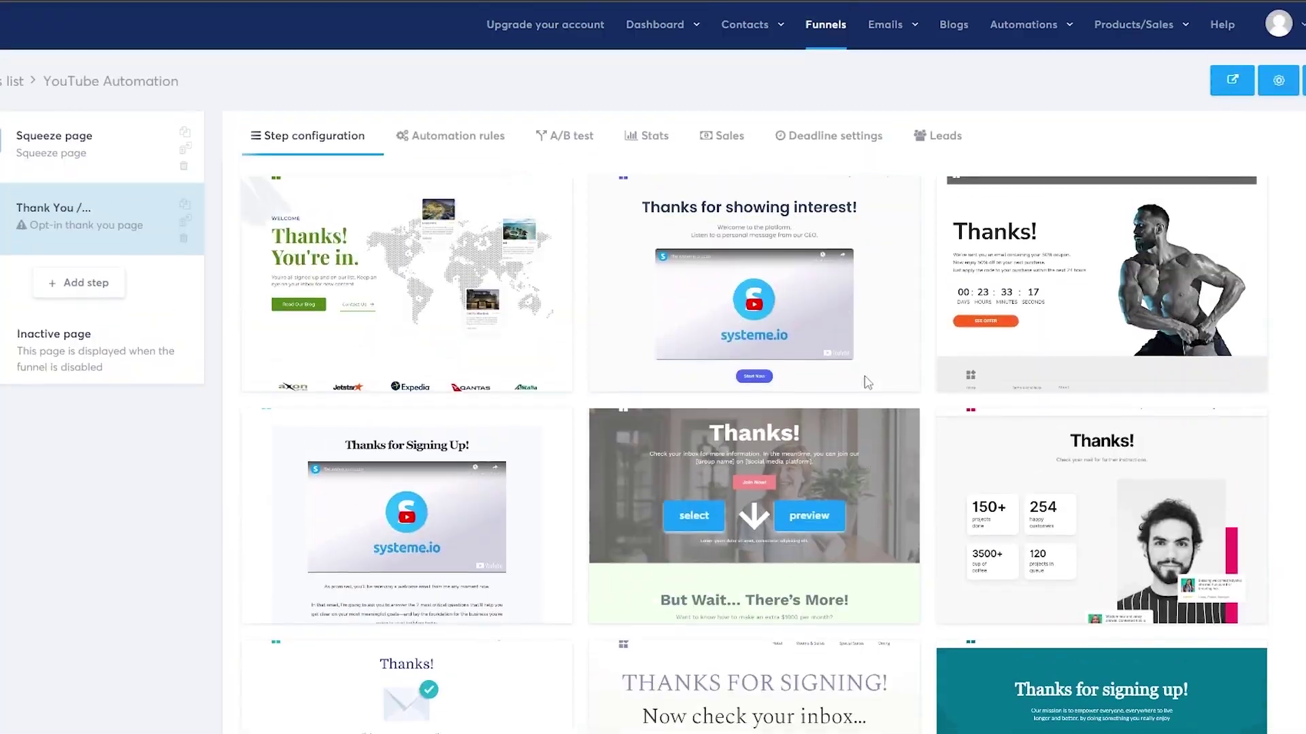
pyautogui.scroll(-10, 1060, 354)
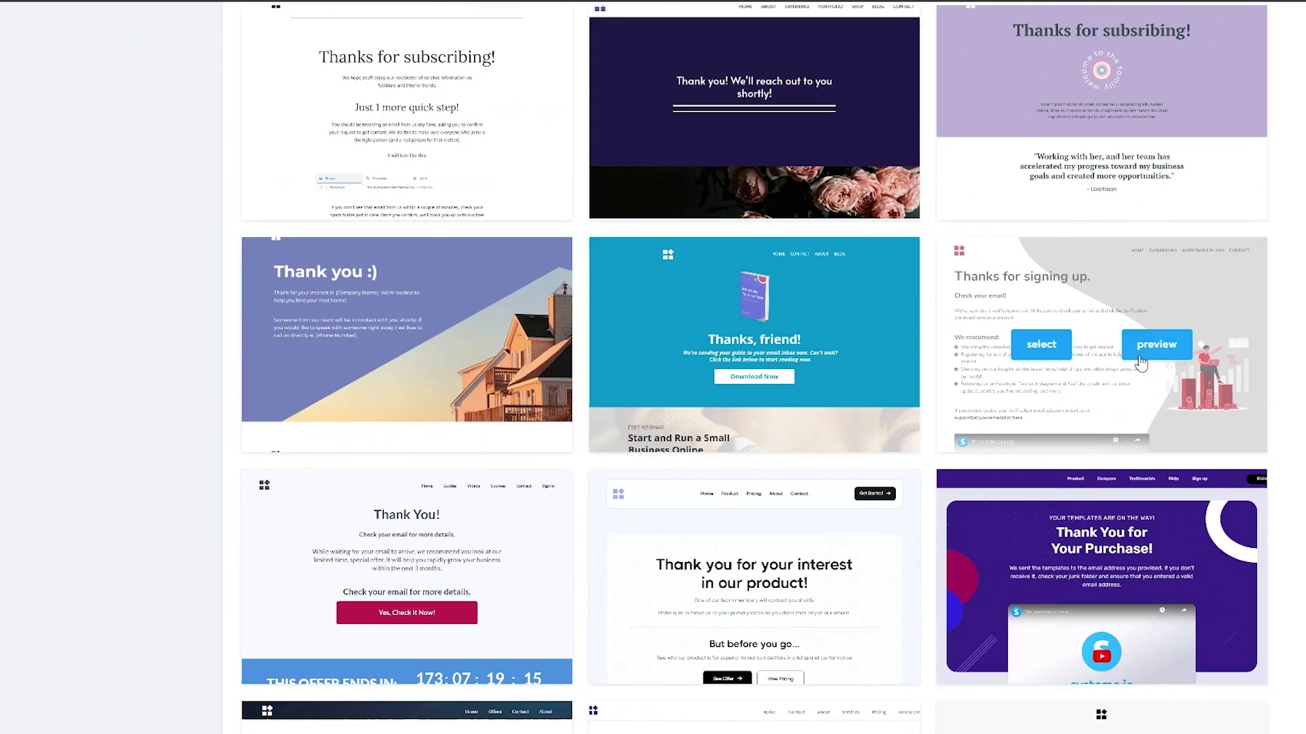
pyautogui.click(1056, 358)
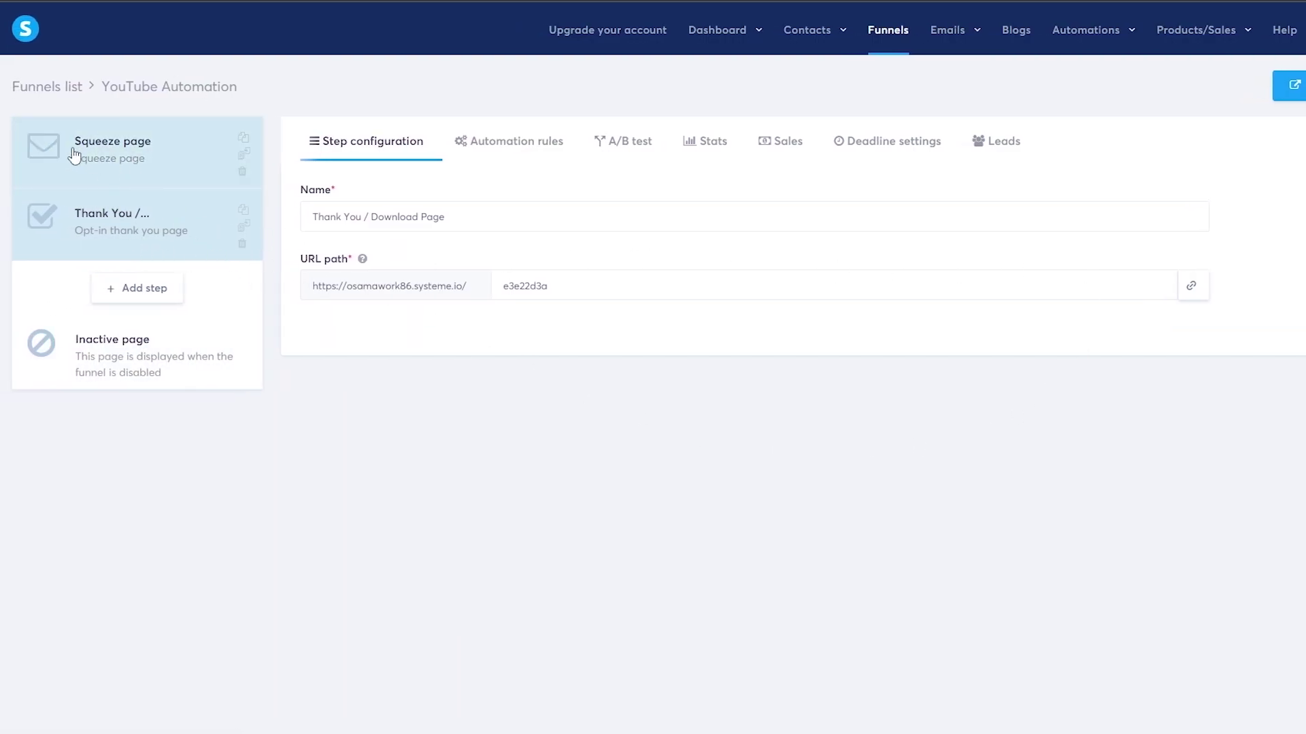
# Open the Squeeze page step in the page editor
pyautogui.click(99, 166)
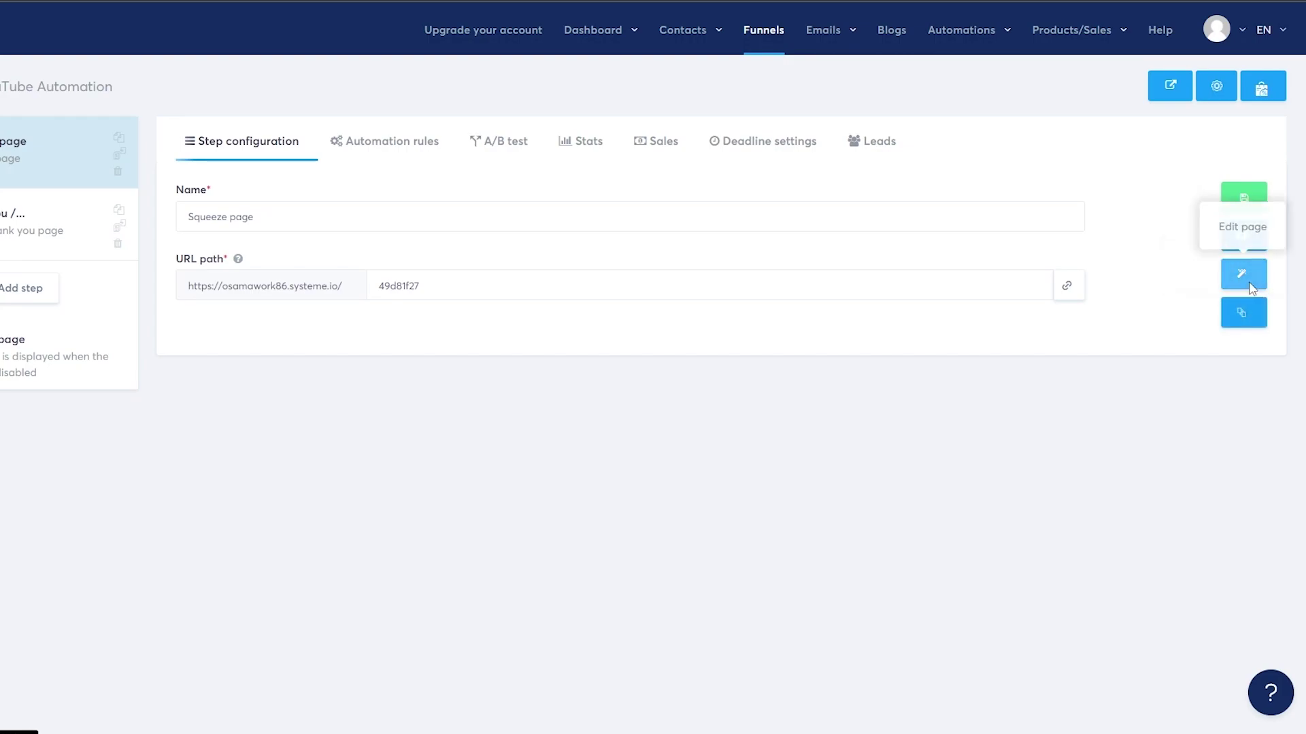
pyautogui.click(1249, 281)
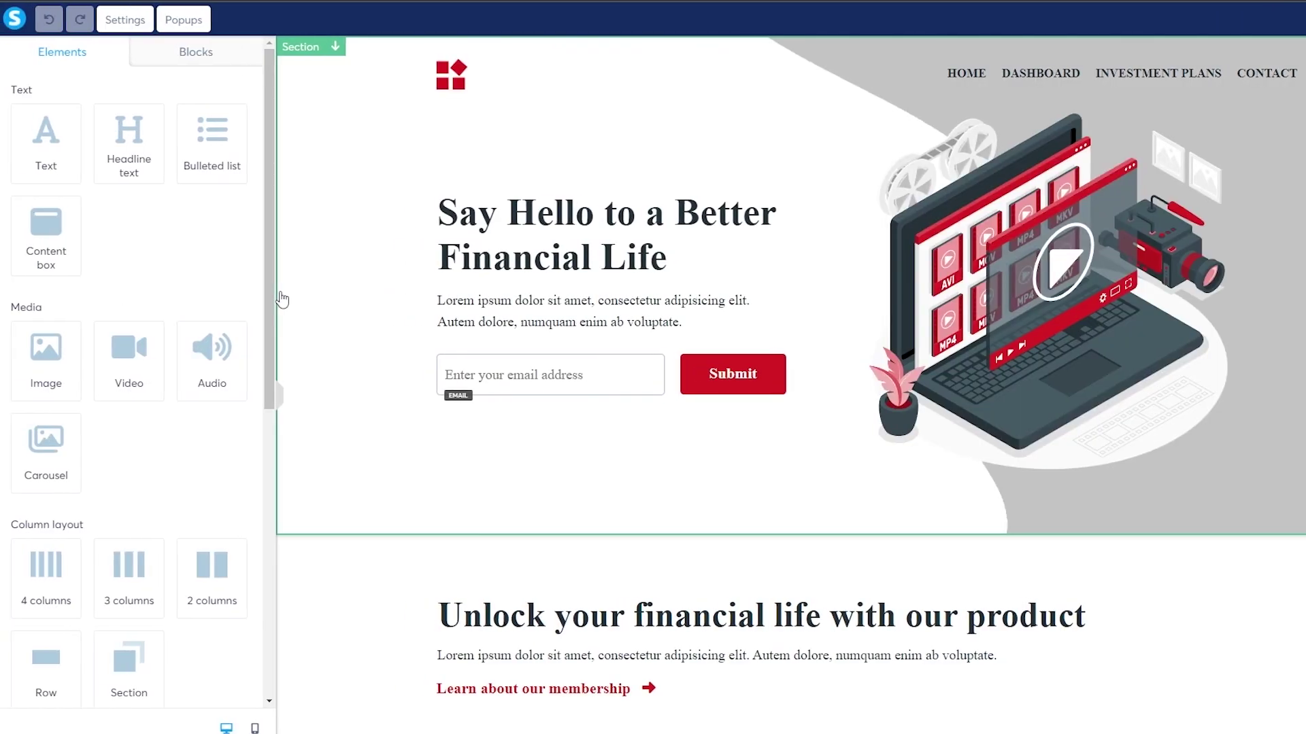
# Delete the 'See what our members are saying' section and confirm with OK
pyautogui.scroll(-10, 281, 299)
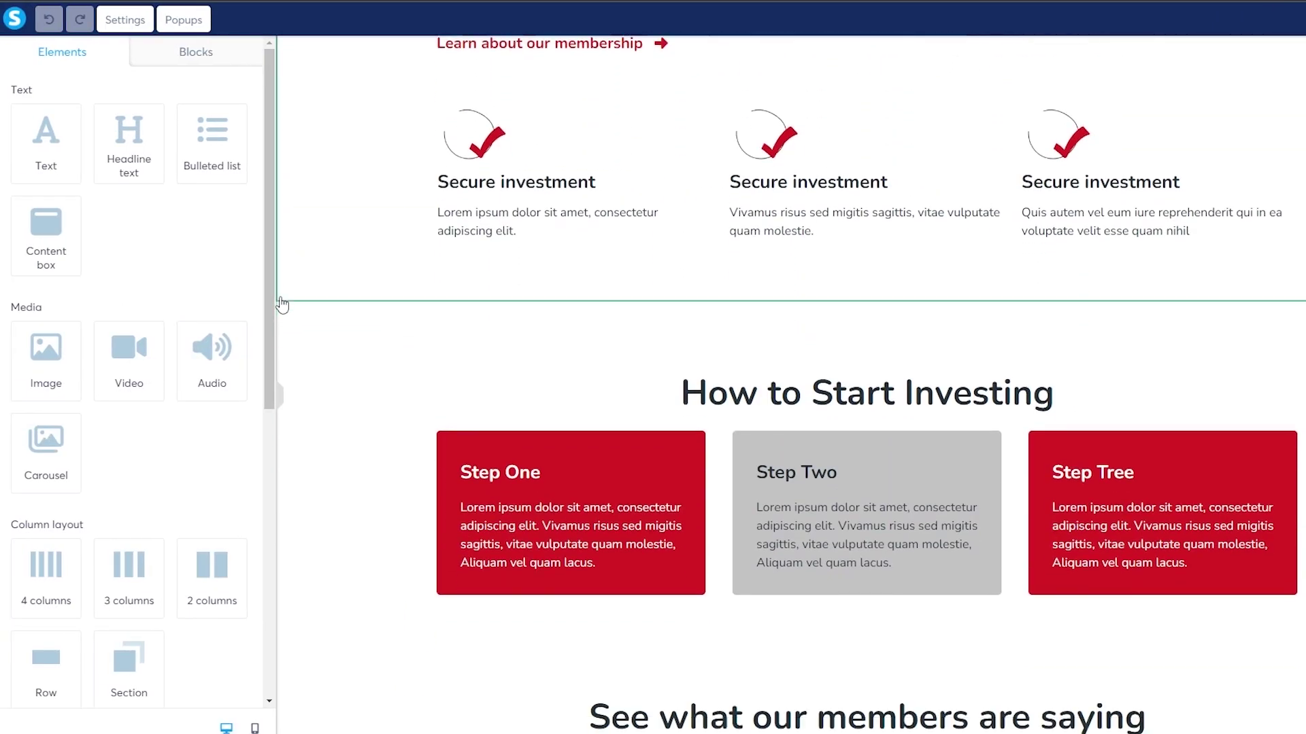
pyautogui.scroll(-7, 284, 340)
pyautogui.scroll(-4, 295, 359)
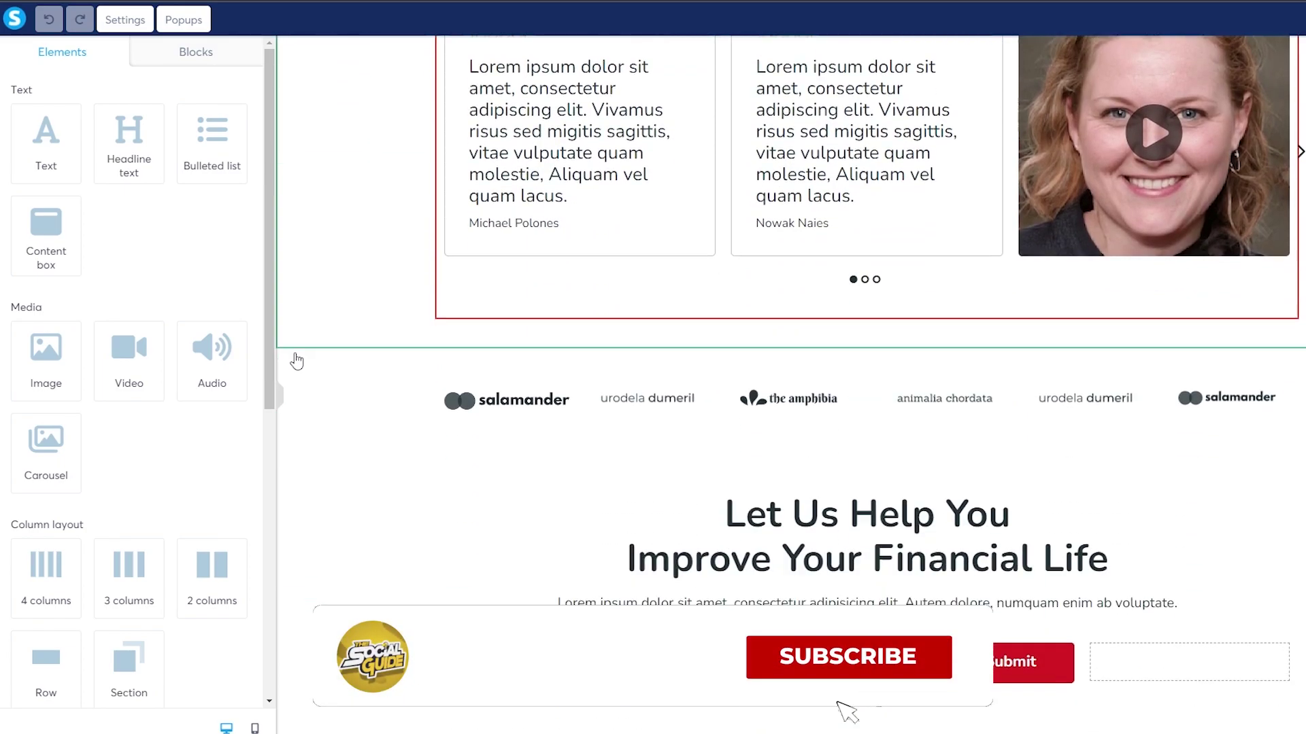
pyautogui.scroll(-5, 297, 361)
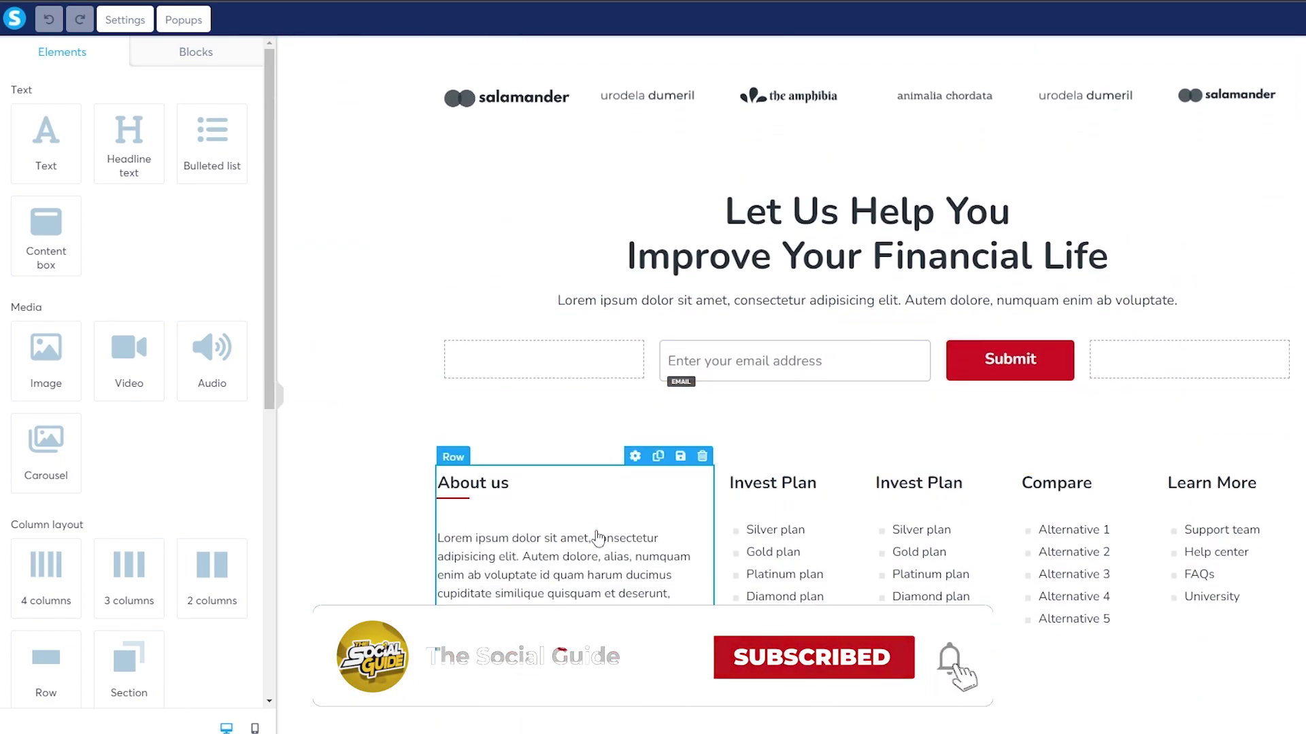
pyautogui.scroll(20, 597, 540)
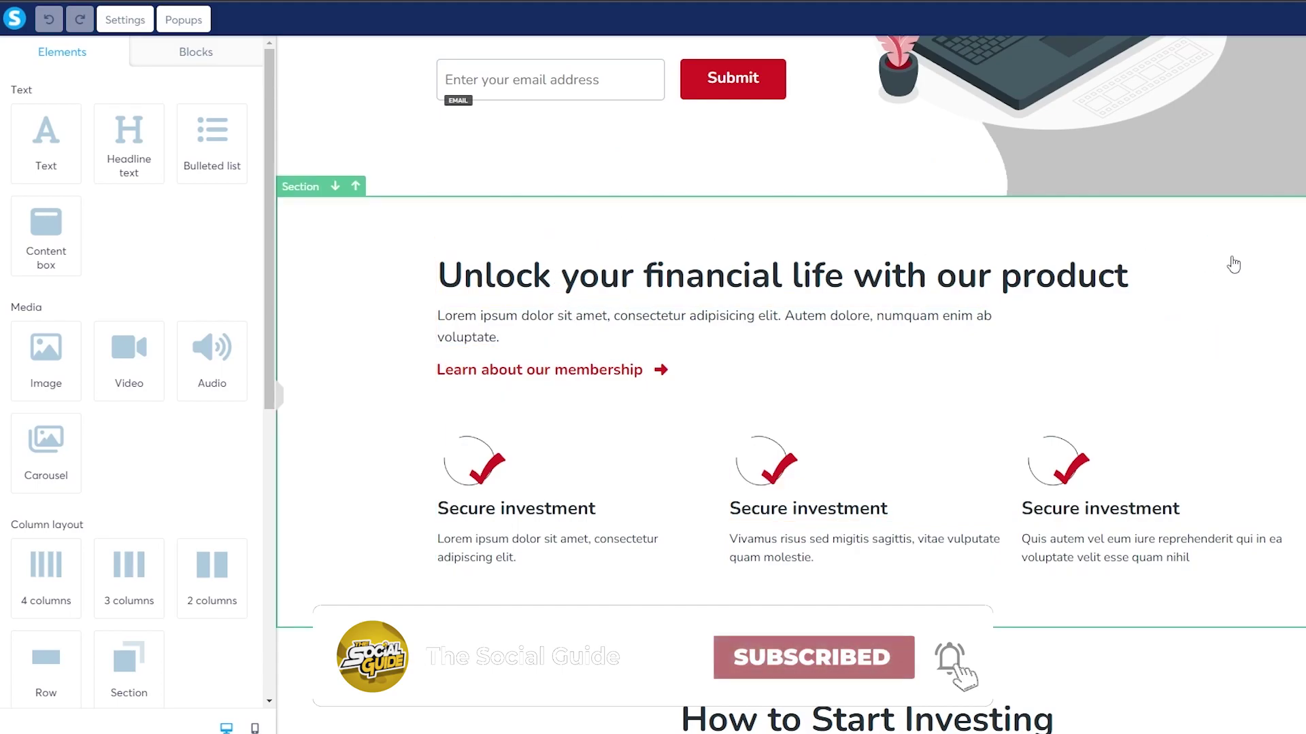
pyautogui.scroll(5, 1227, 276)
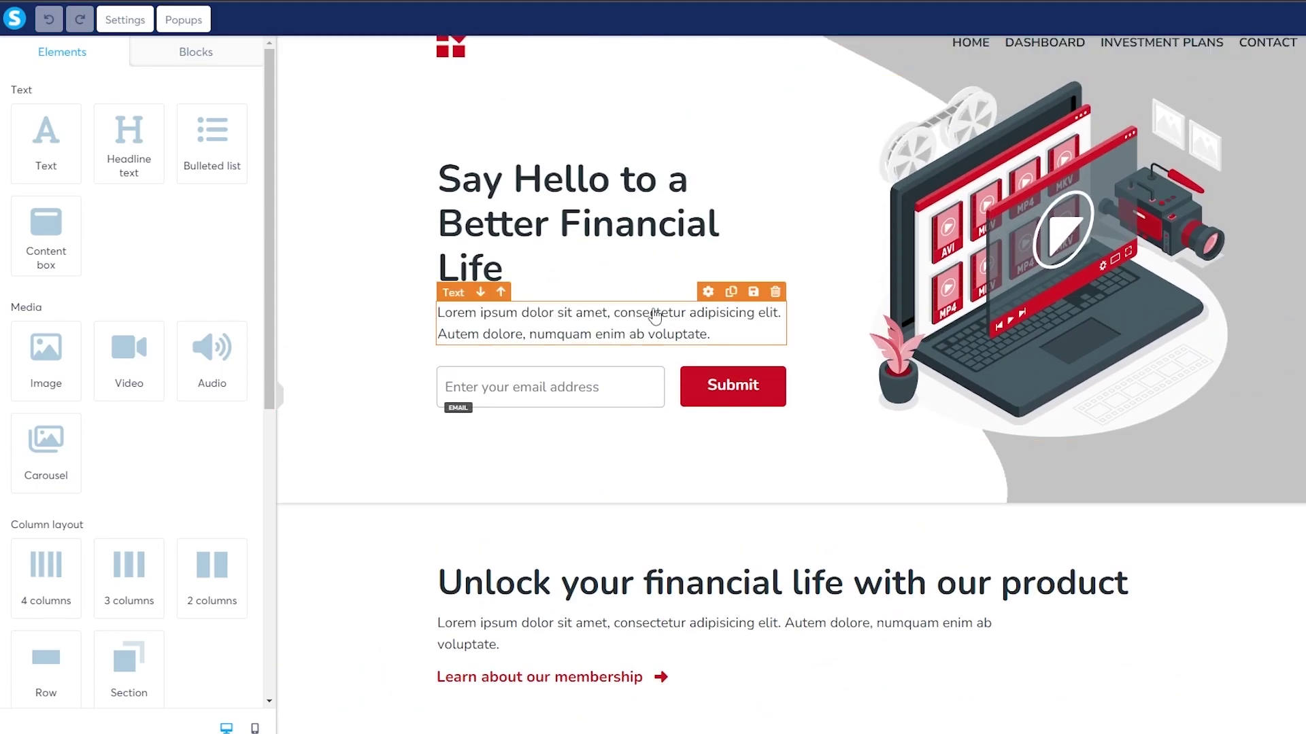
pyautogui.scroll(-15, 1264, 433)
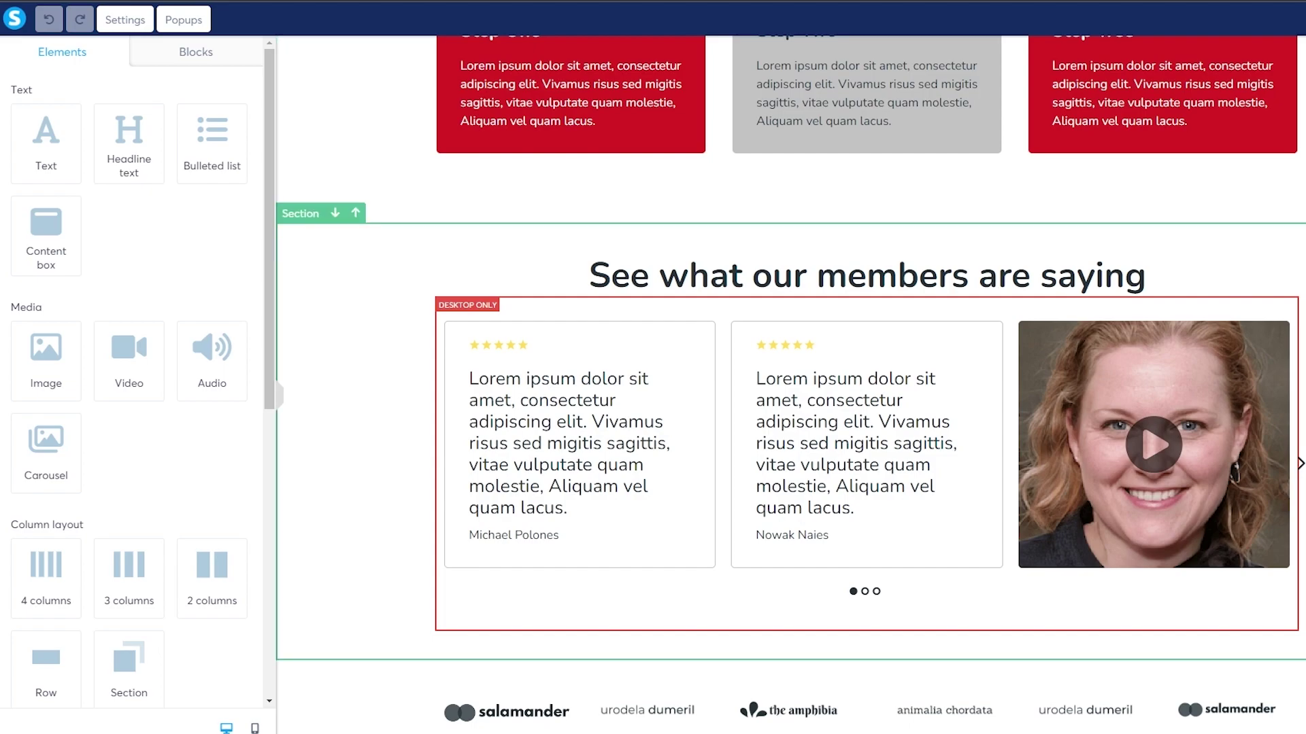
pyautogui.press('Delete')
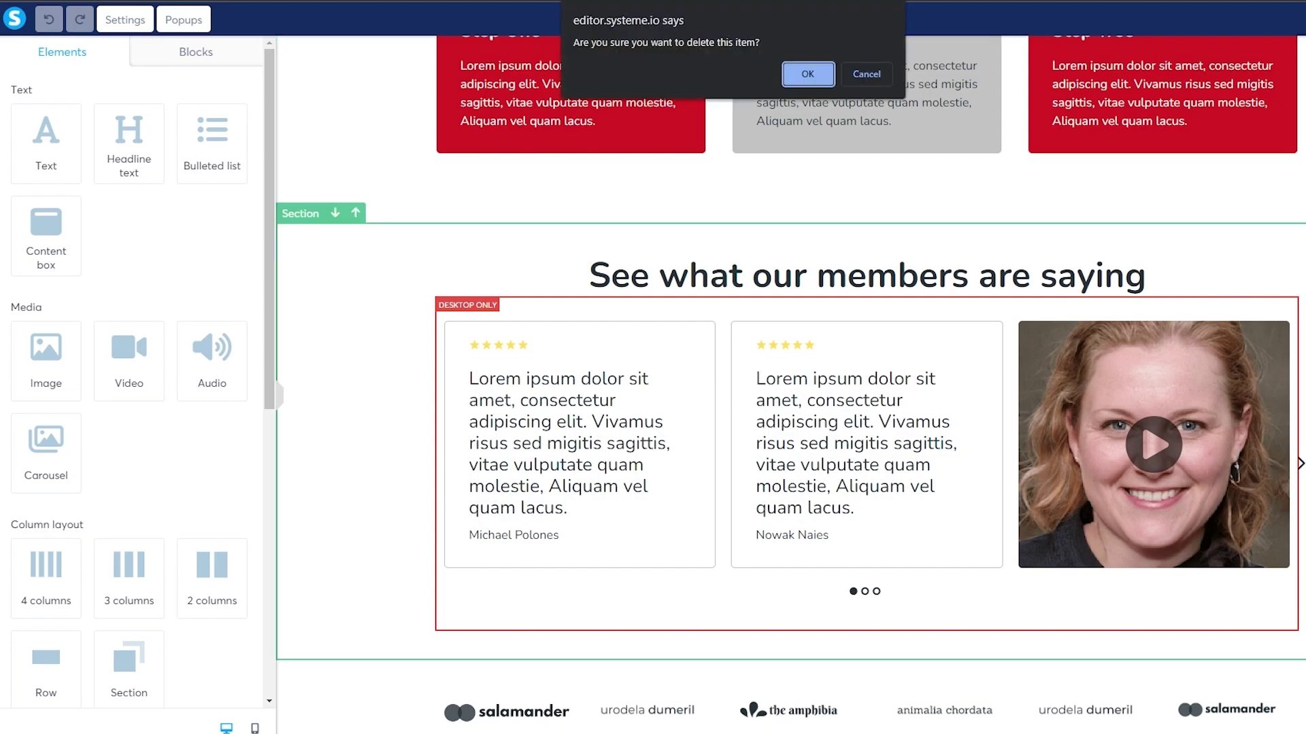
pyautogui.click(803, 81)
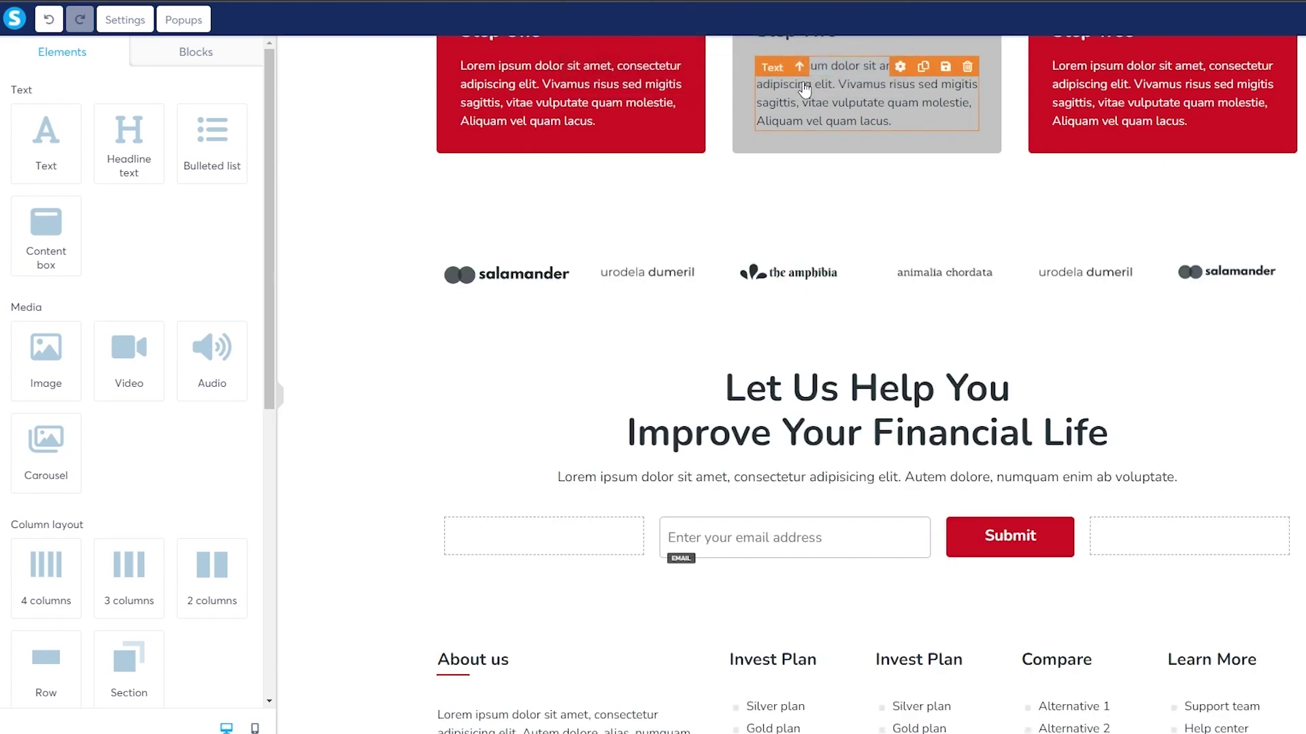
# Scroll the squeeze page to check the testimonials section is gone
pyautogui.scroll(-2, 1259, 393)
pyautogui.scroll(15, 1259, 393)
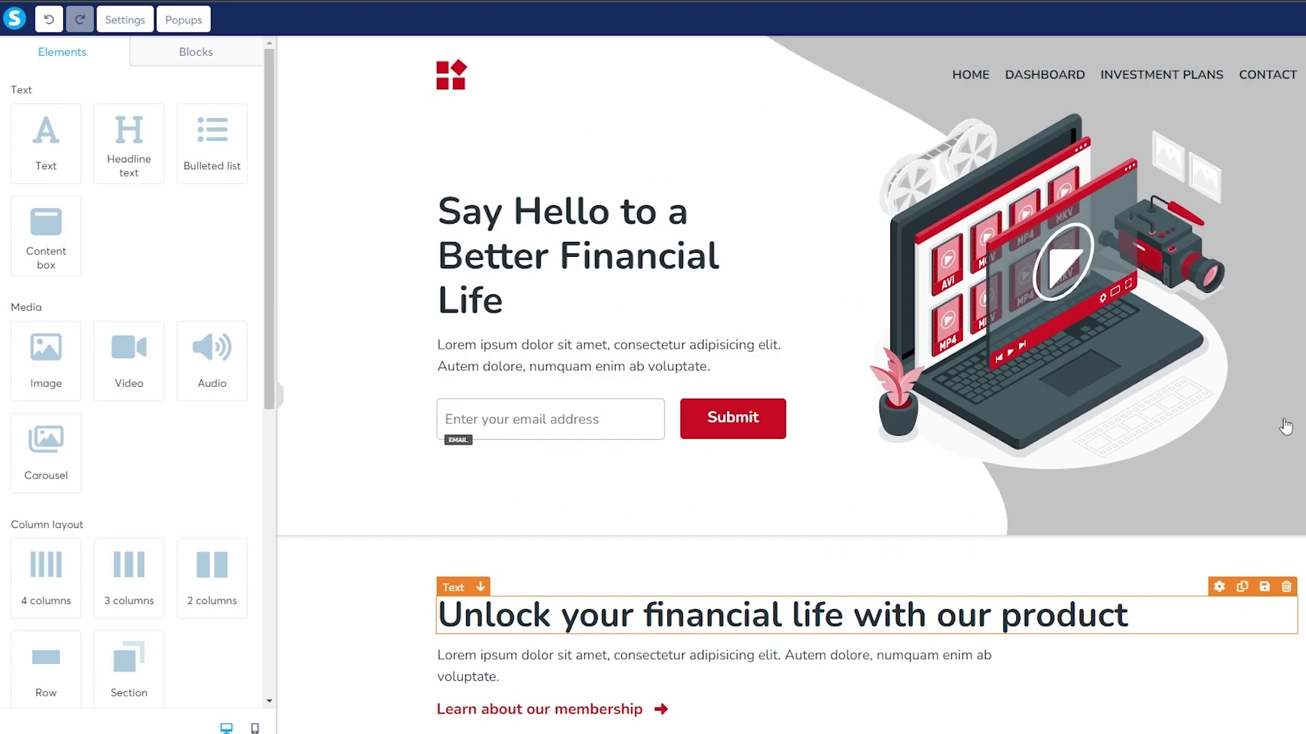
pyautogui.scroll(-1, 738, 393)
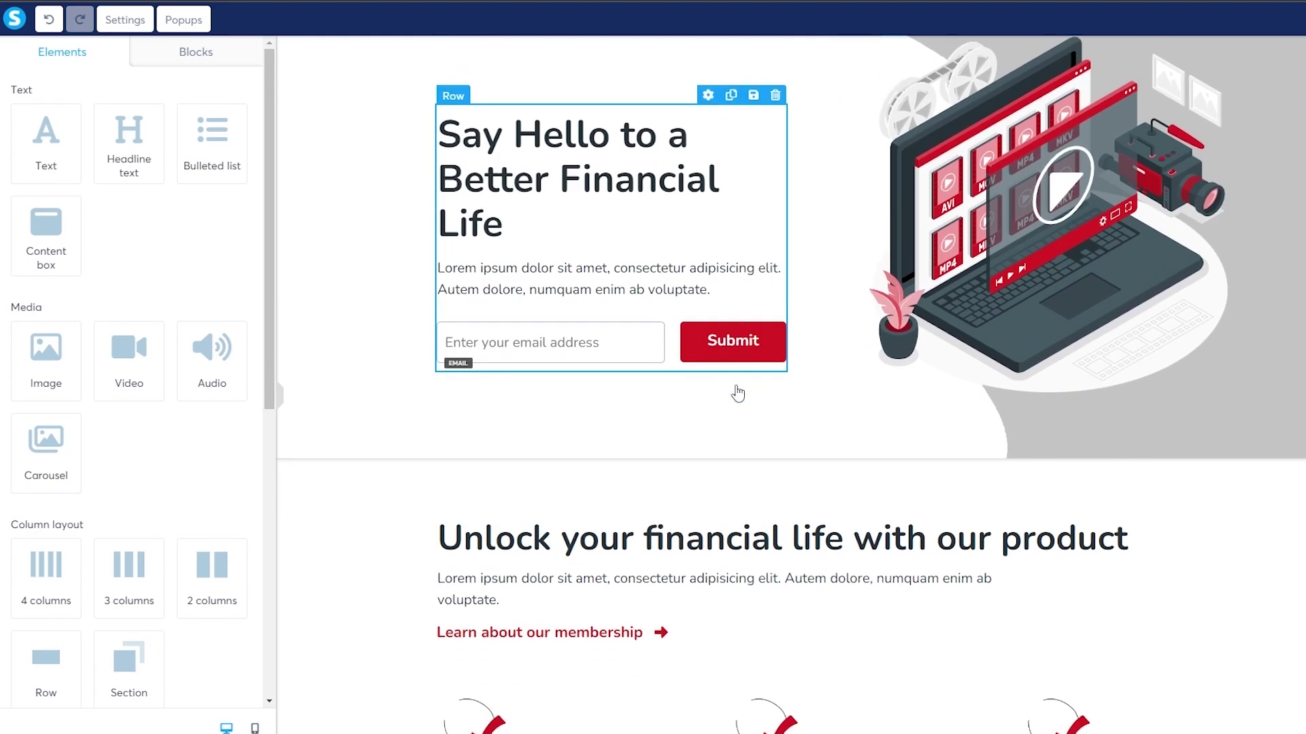
pyautogui.scroll(1, 370, 405)
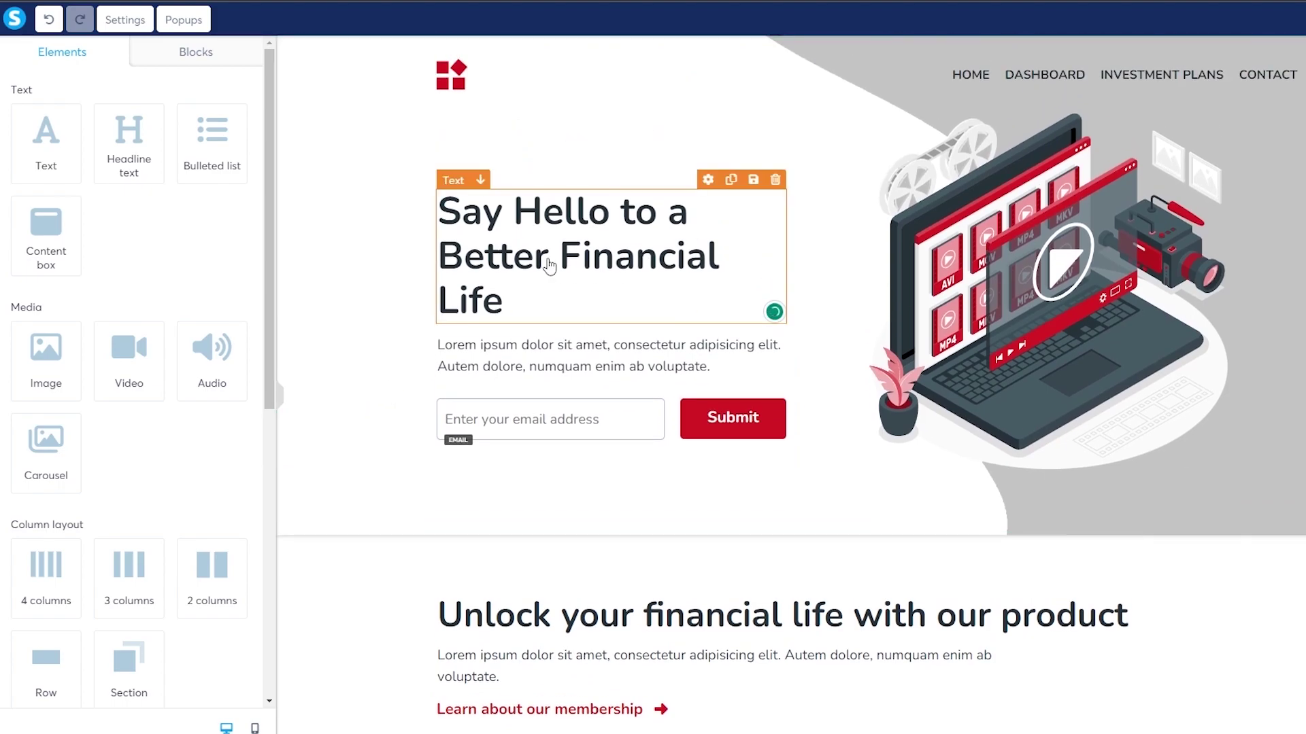
# Replace the hero headline with 'How To Make Money With YouTube.'
pyautogui.click(548, 260)
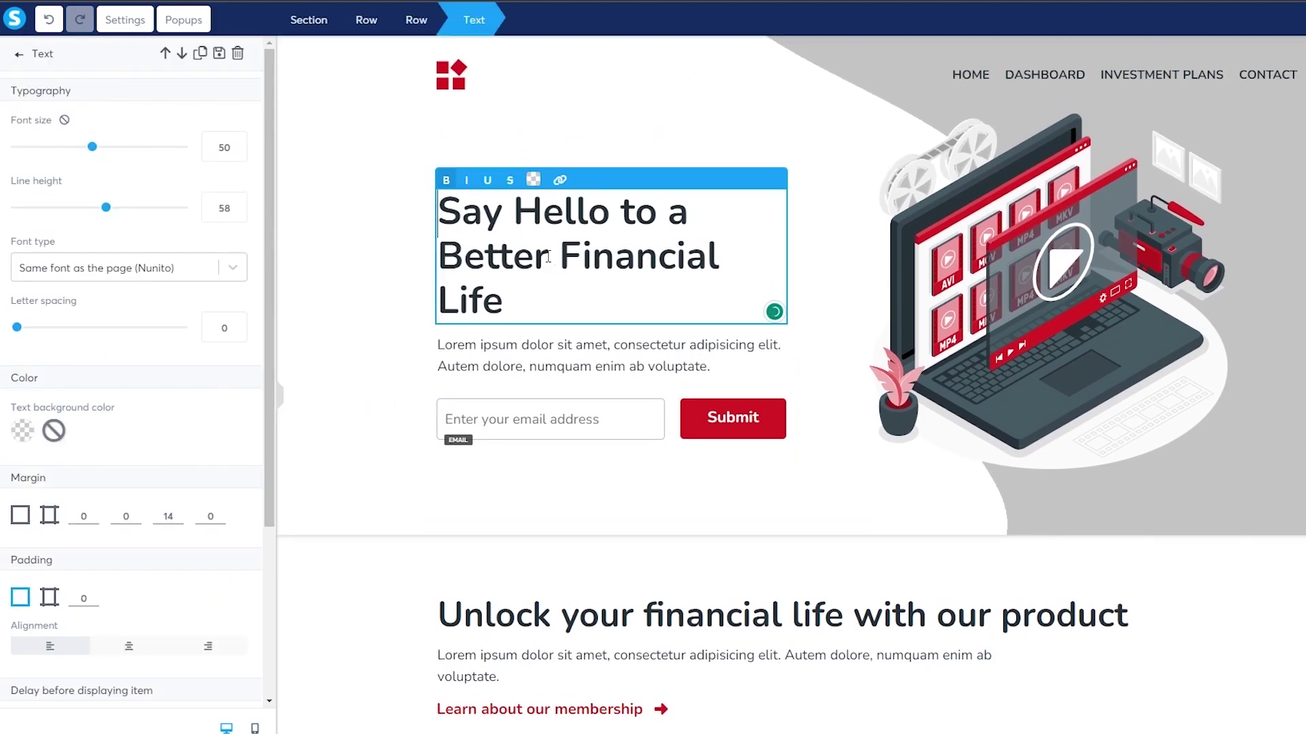
pyautogui.hotkey('ctrl', 'a')
pyautogui.write('How T')
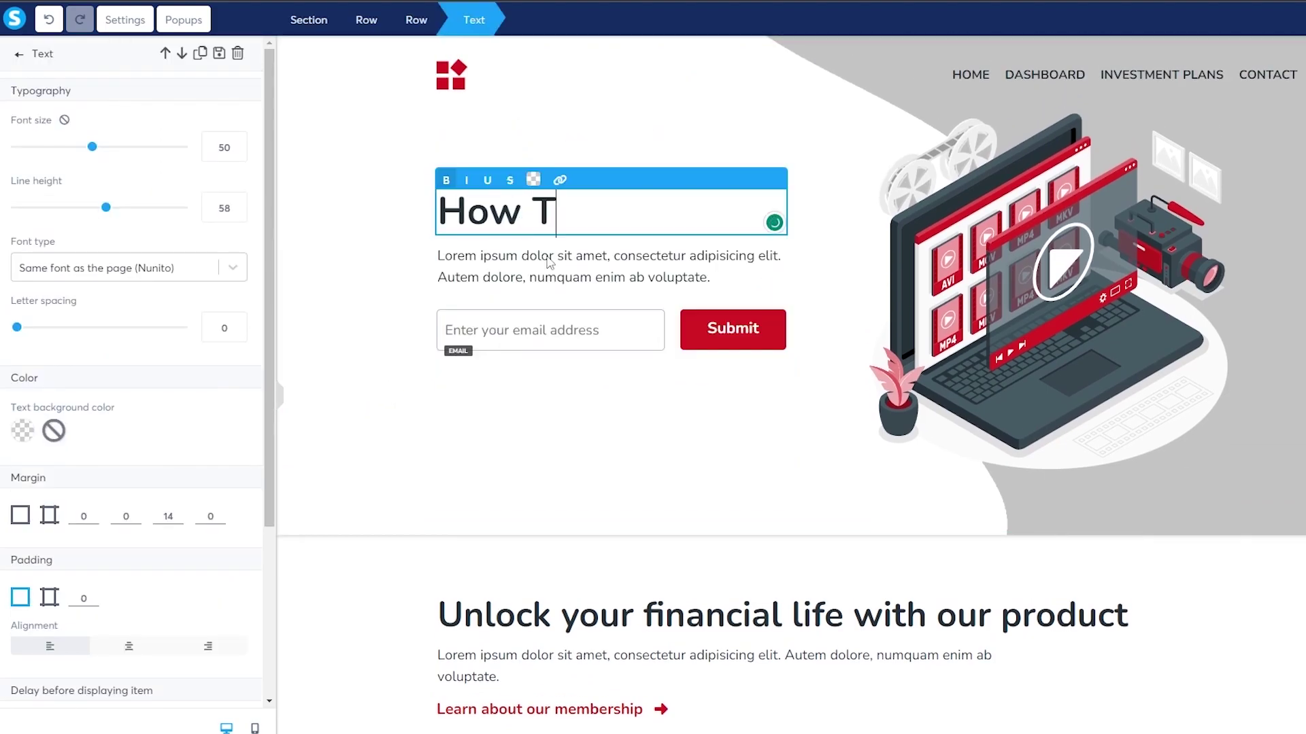
pyautogui.write('o Make Money With YouTube.')
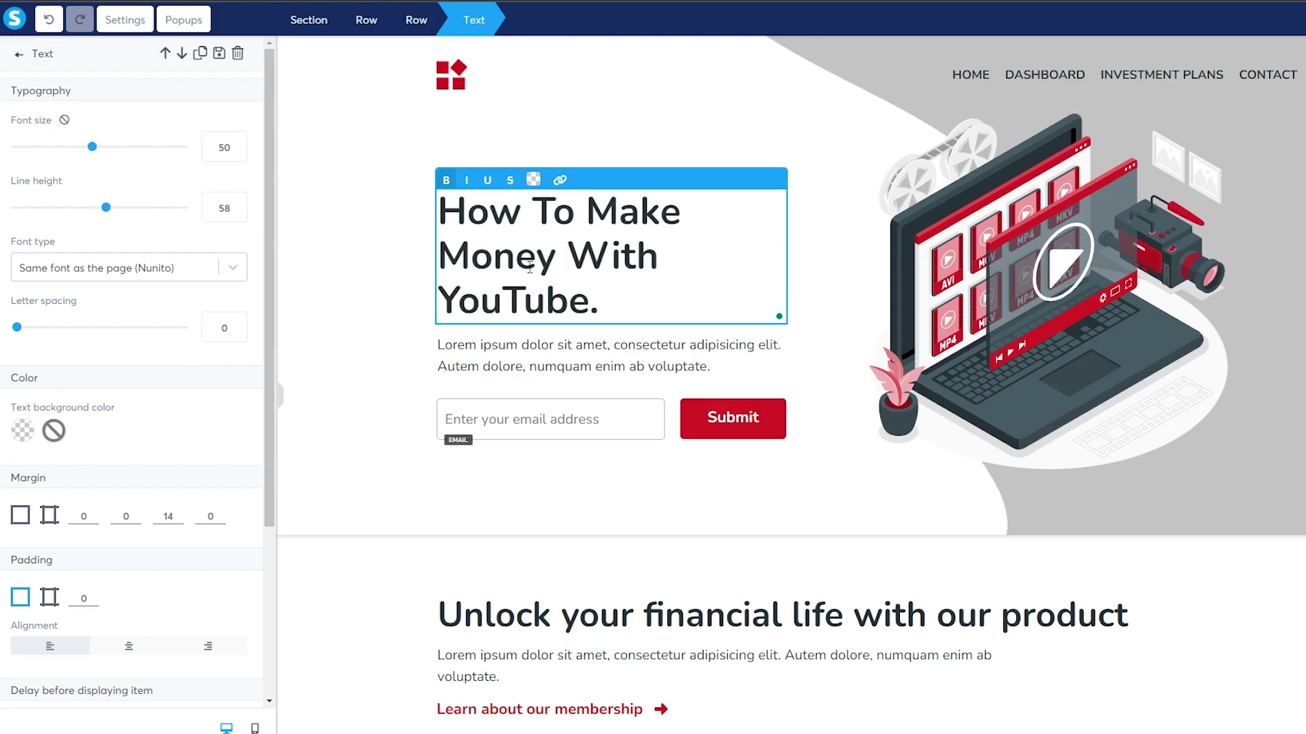
pyautogui.moveTo(457, 299); pyautogui.dragTo(480, 299)
pyautogui.click(490, 267)
# Colour the word 'Money' in the headline light green
pyautogui.moveTo(440, 257); pyautogui.dragTo(552, 256)
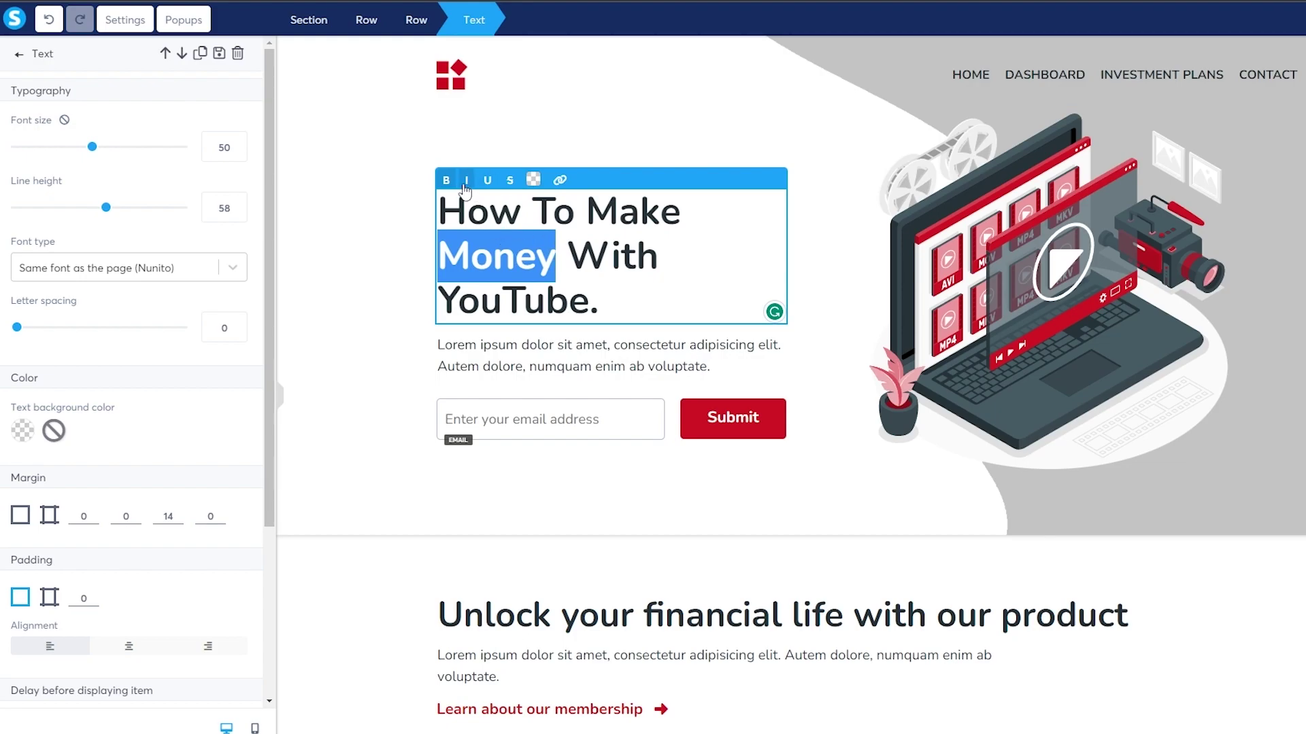
pyautogui.click(533, 180)
pyautogui.click(581, 316)
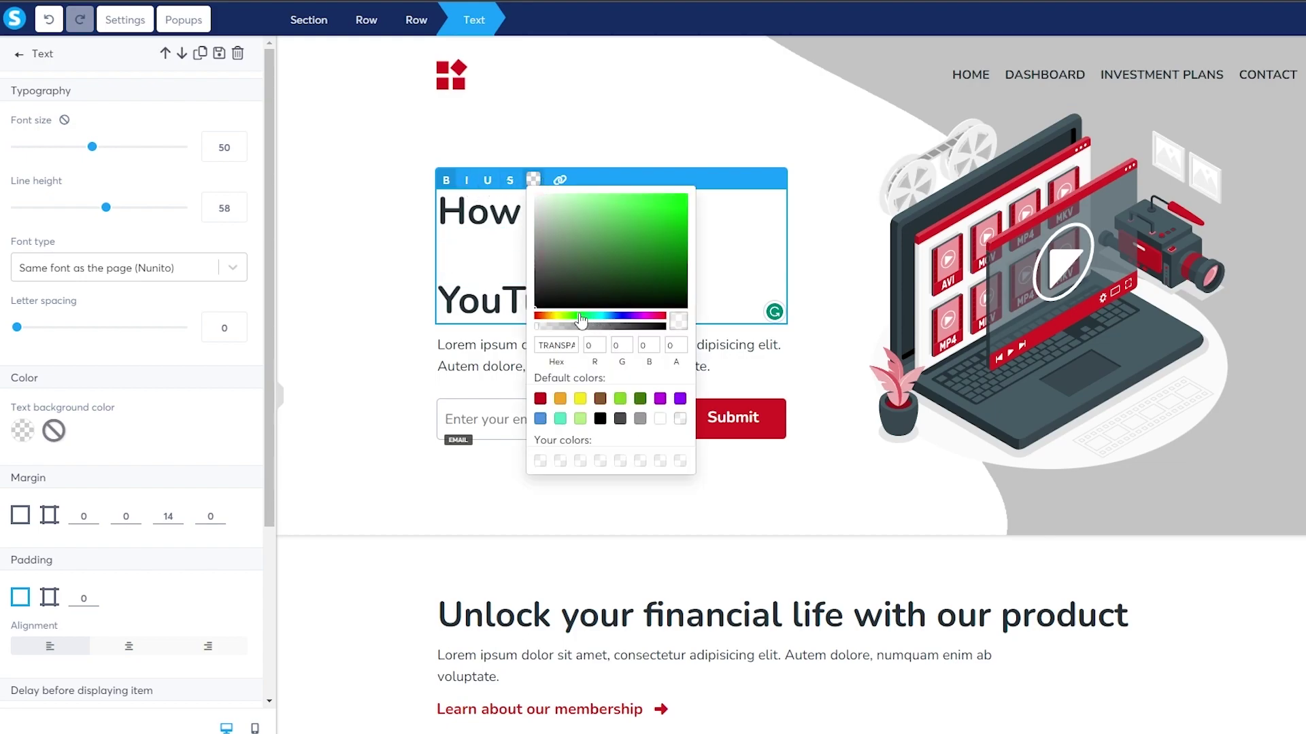
pyautogui.click(595, 191)
pyautogui.moveTo(647, 197)
pyautogui.mouseDown()
pyautogui.moveTo(676, 263)
pyautogui.moveTo(633, 242)
pyautogui.mouseUp()
pyautogui.click(452, 320)
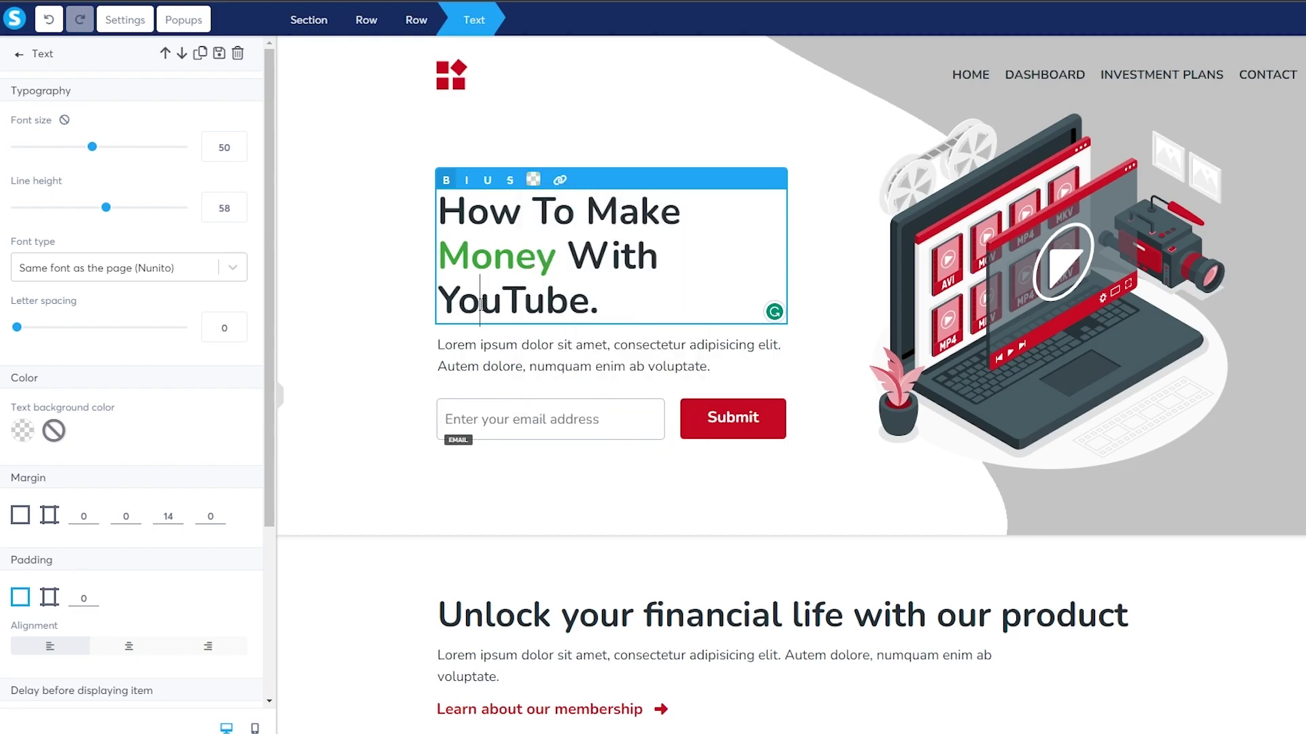
# Colour 'You' at the start of 'YouTube' red
pyautogui.moveTo(452, 302); pyautogui.dragTo(499, 310)
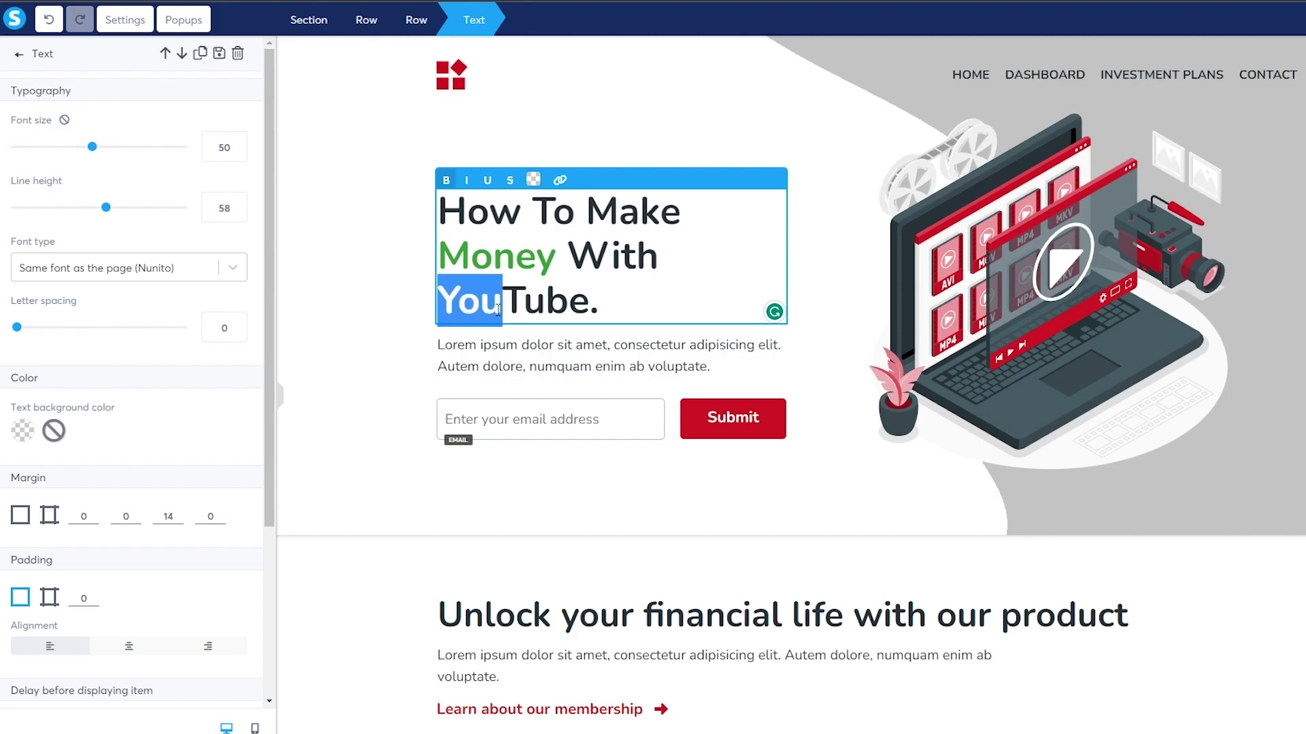
pyautogui.click(533, 180)
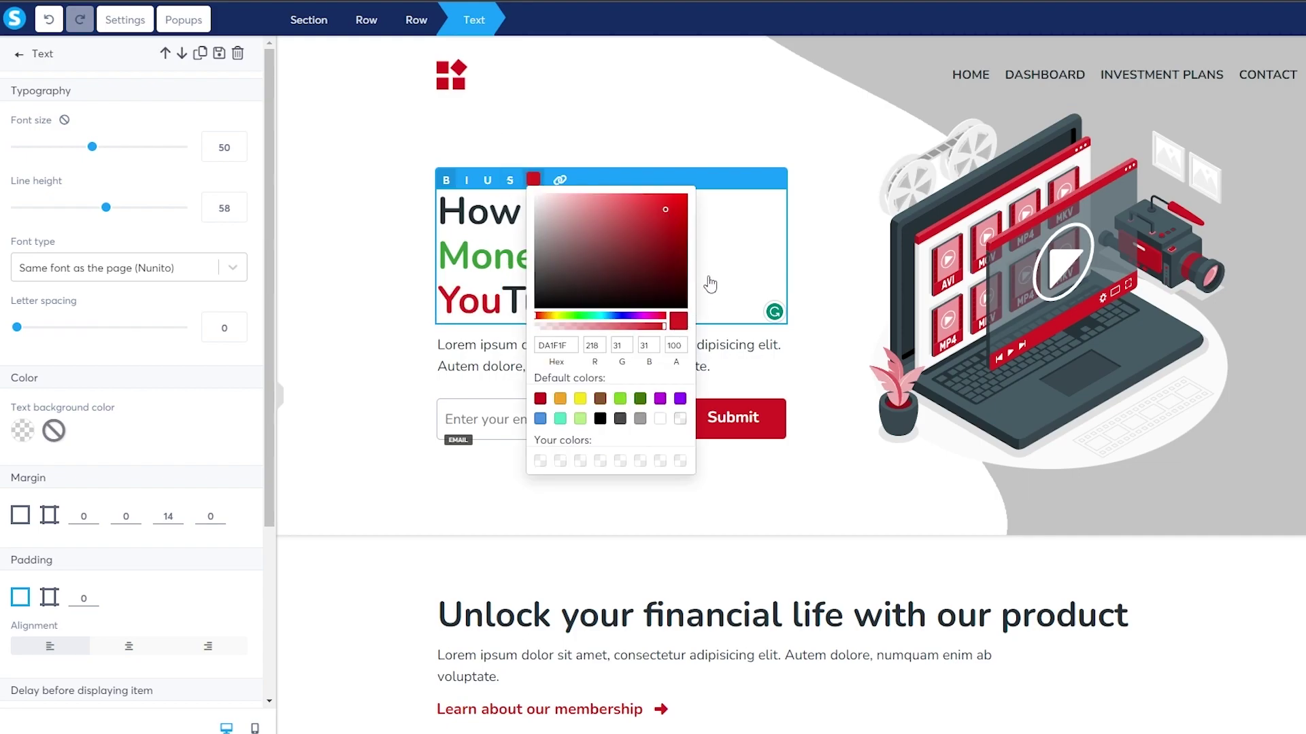
pyautogui.click(716, 271)
# Finish the headline and delete the Unlock your financial life section
pyautogui.click(331, 322)
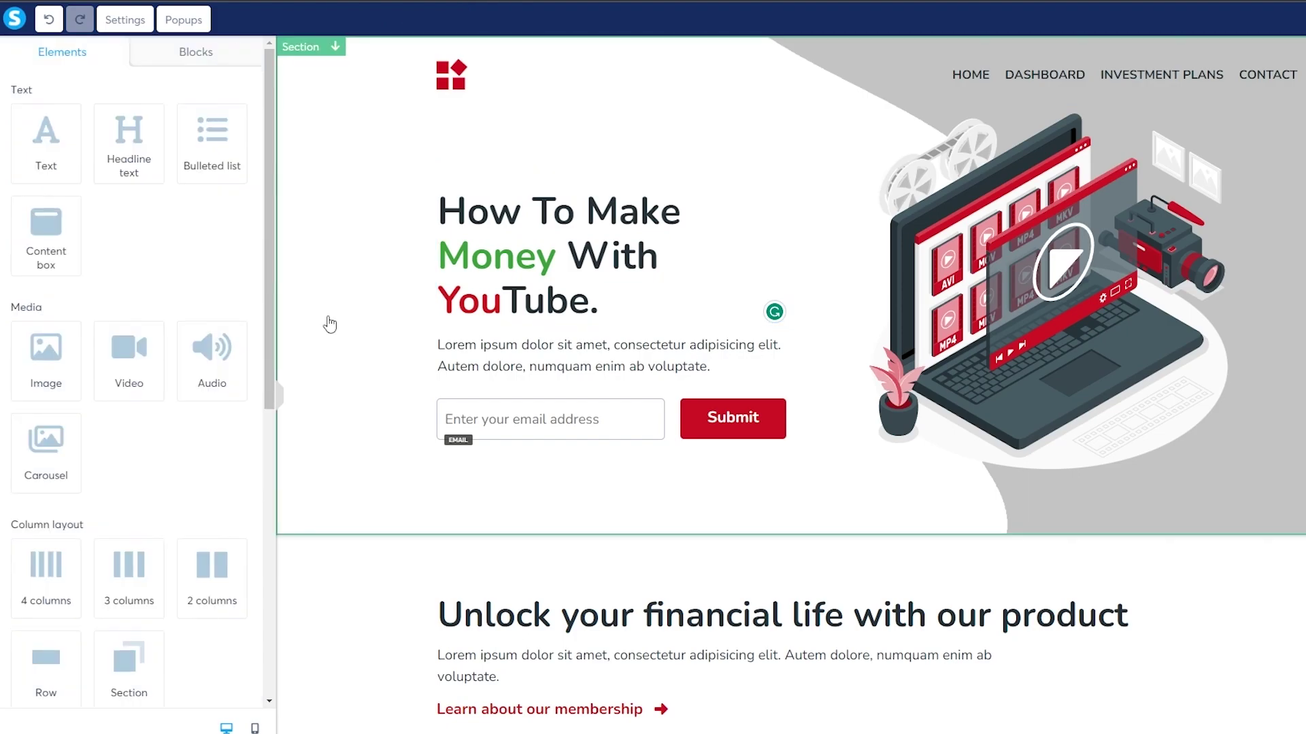
pyautogui.scroll(-1, 752, 455)
pyautogui.scroll(1, 748, 449)
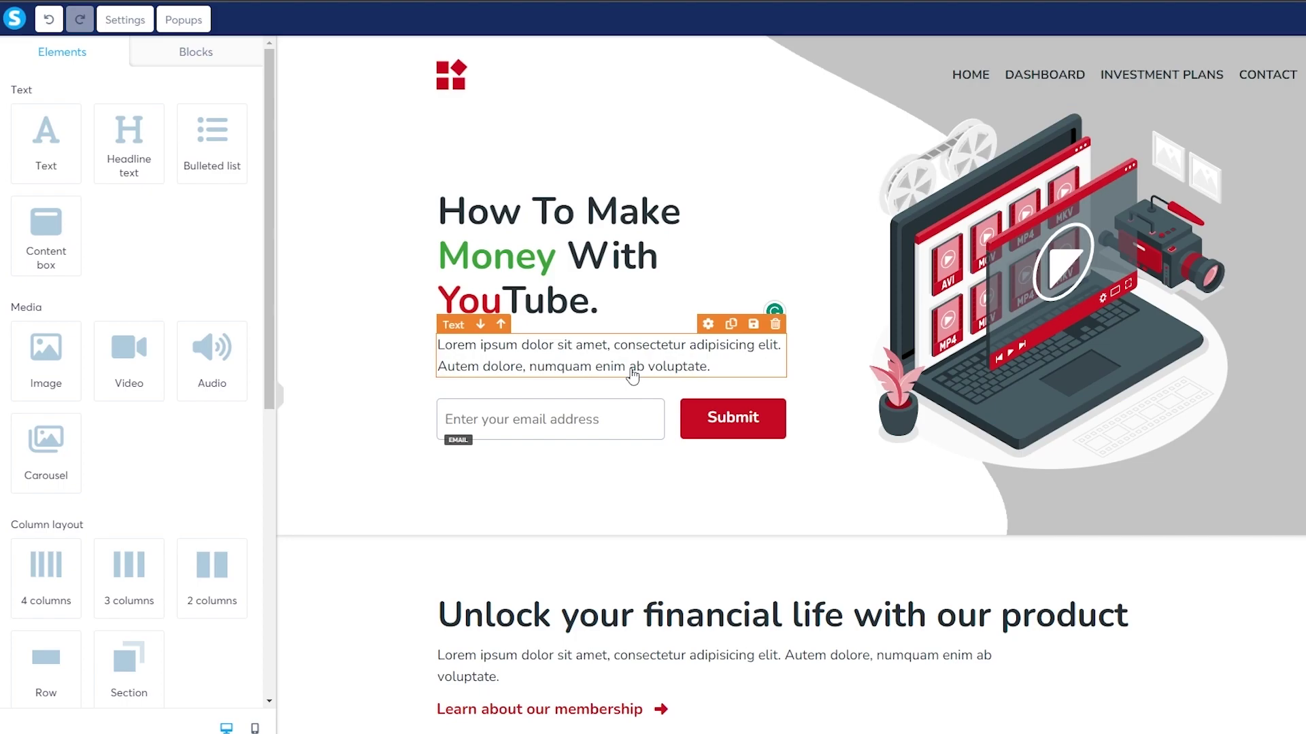
pyautogui.scroll(-9, 632, 374)
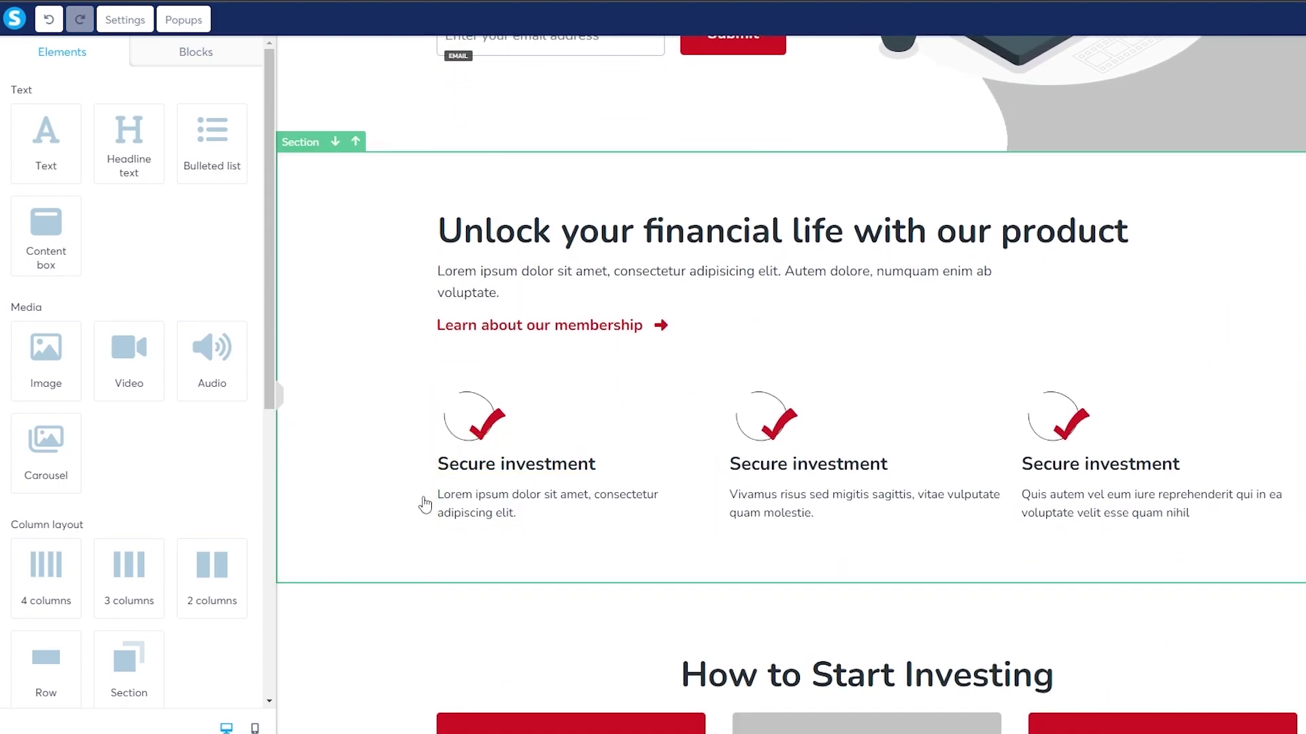
pyautogui.scroll(4, 424, 503)
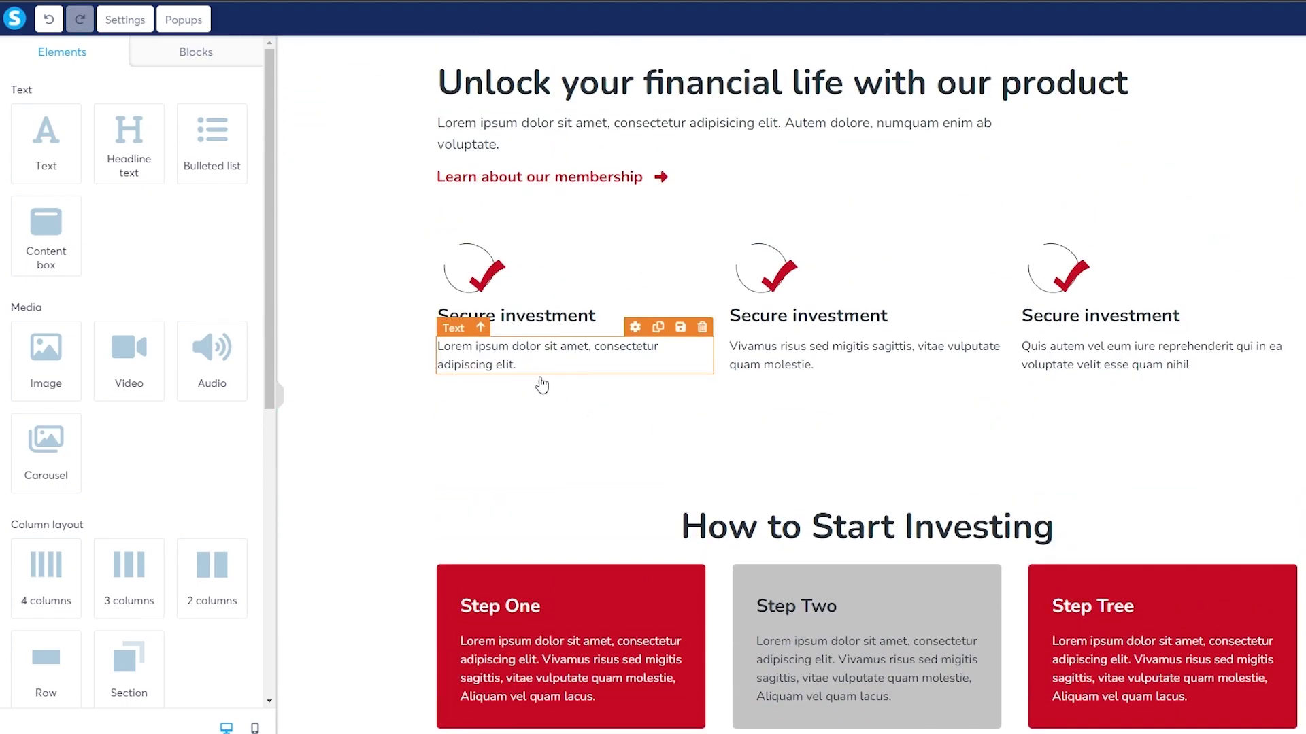
pyautogui.click(300, 141)
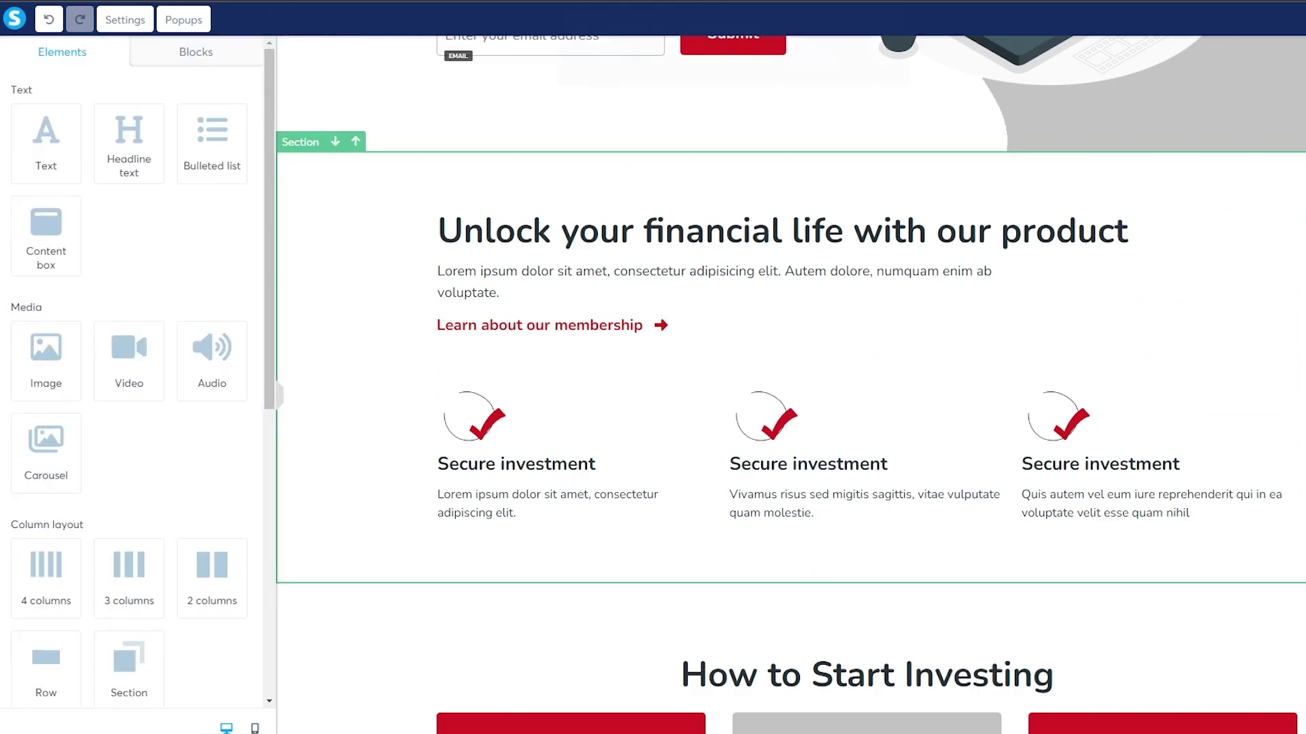
pyautogui.press('Delete')
pyautogui.click(791, 77)
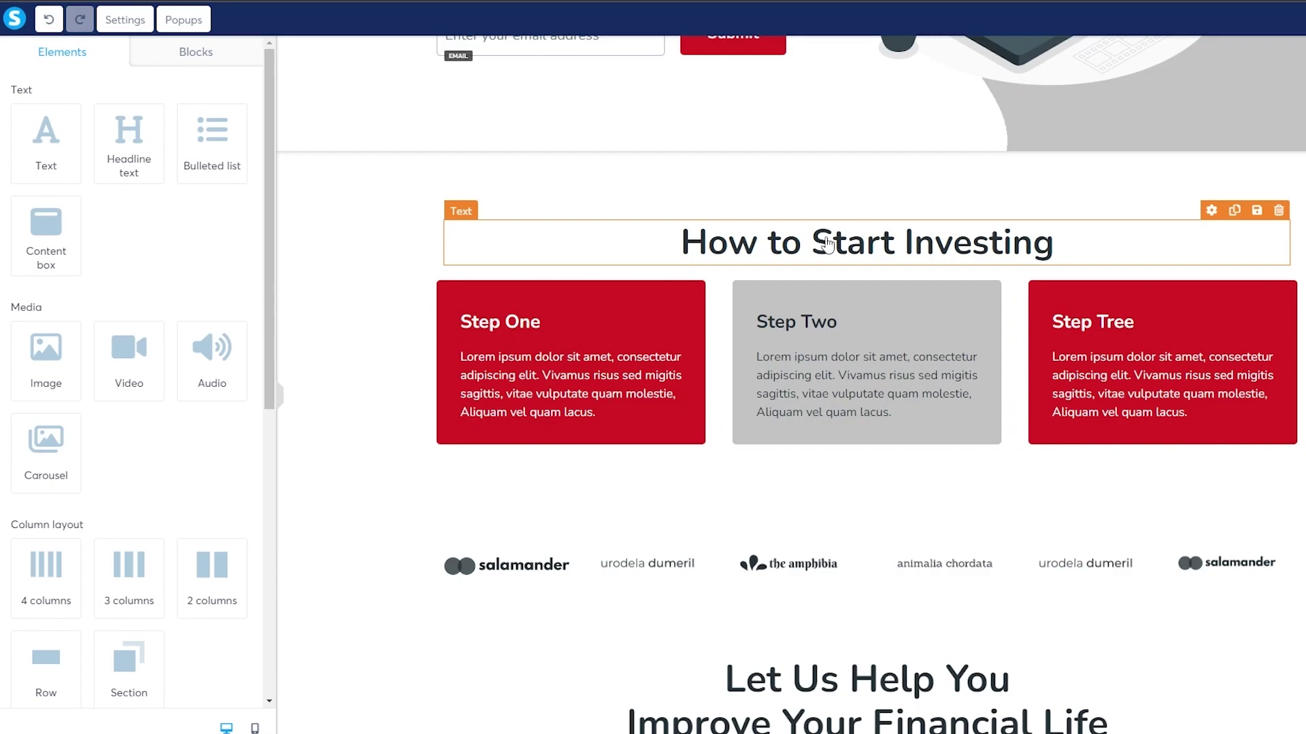
pyautogui.hotkey('ctrl', 'z')
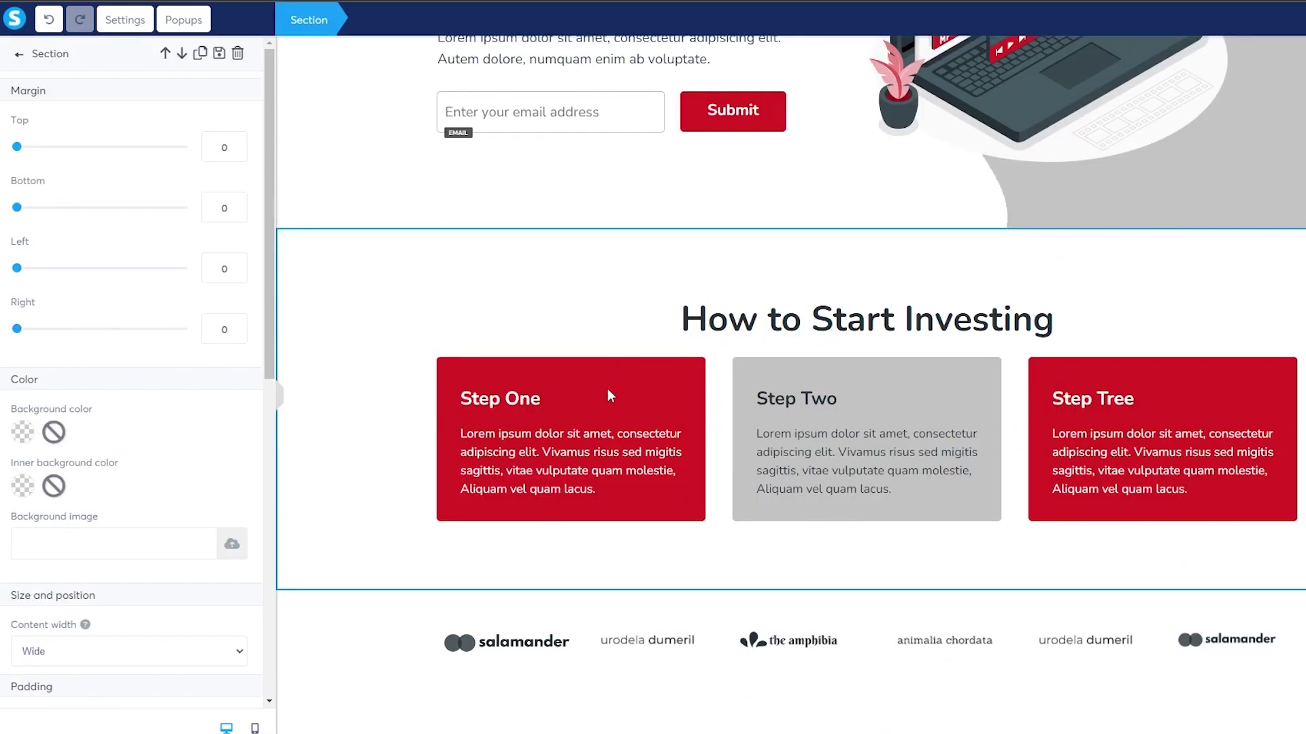
# Change Investing to Start in the steps heading and select the Step One text for replacement
pyautogui.doubleClick(1053, 320)
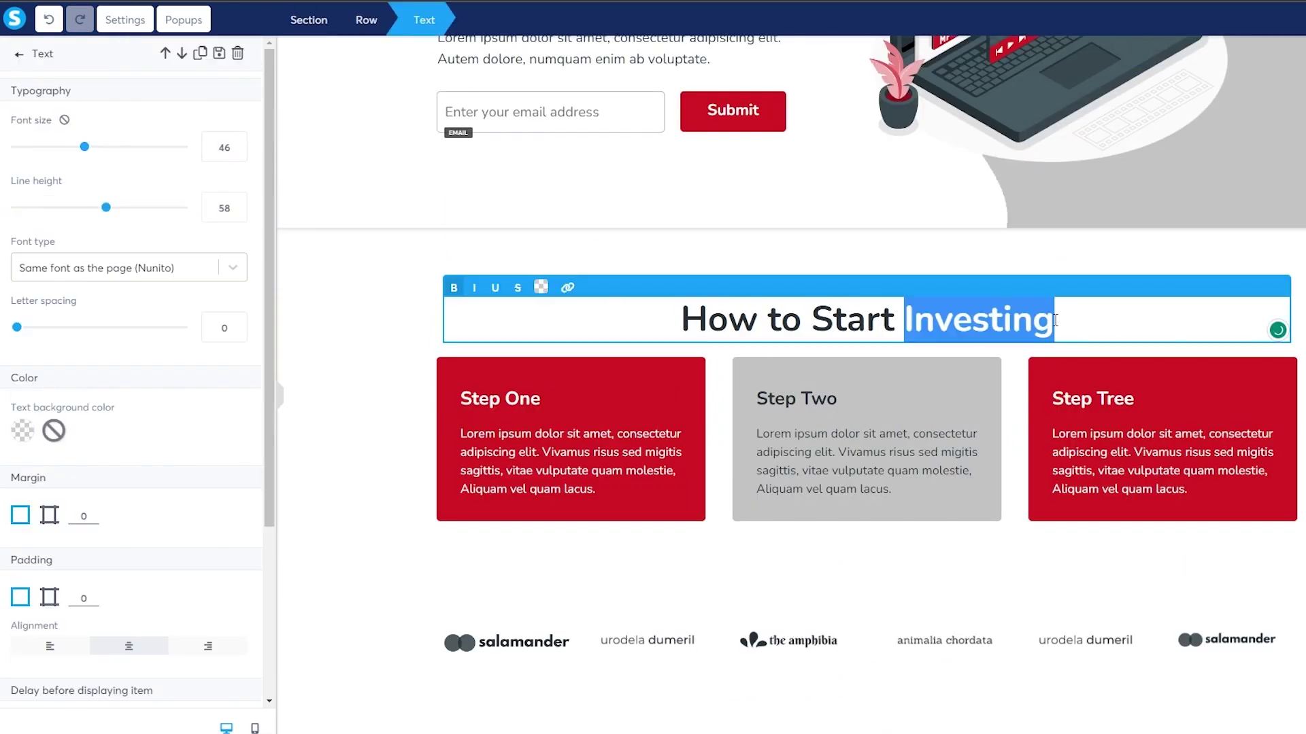
pyautogui.write('Start')
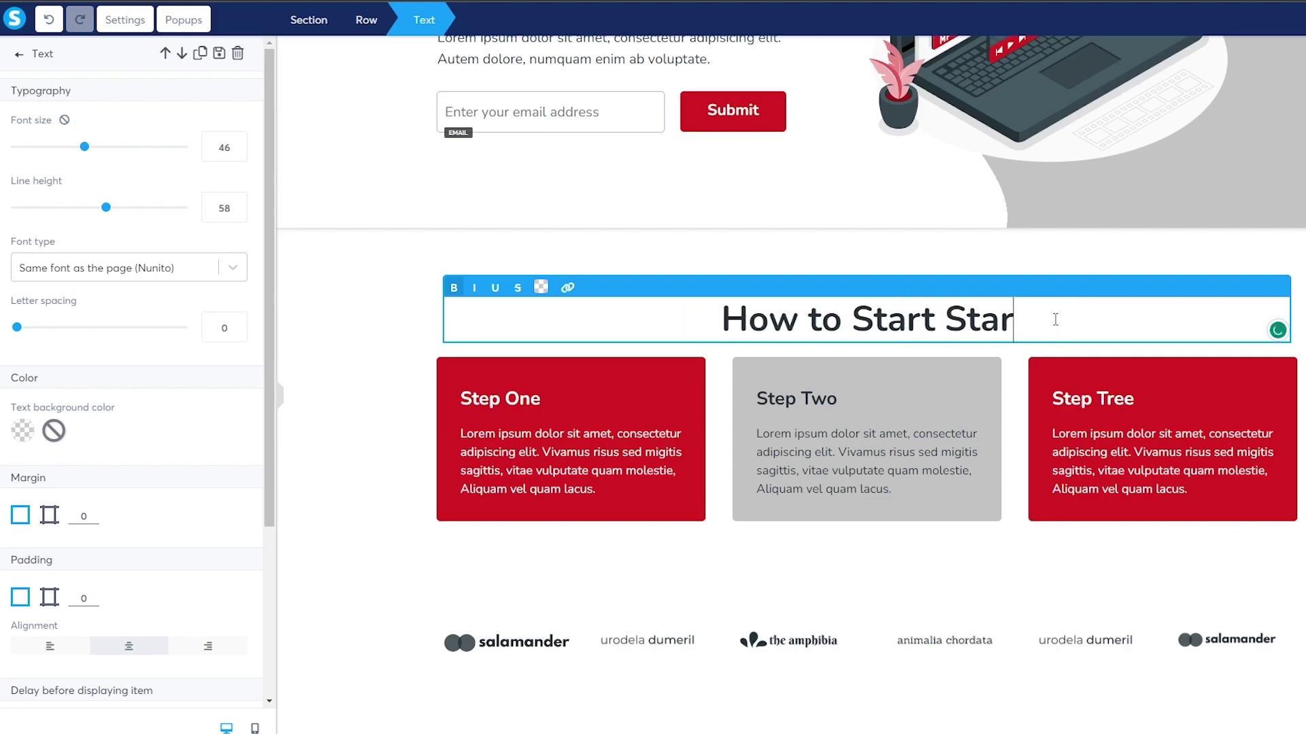
pyautogui.press('Escape')
pyautogui.click(508, 486)
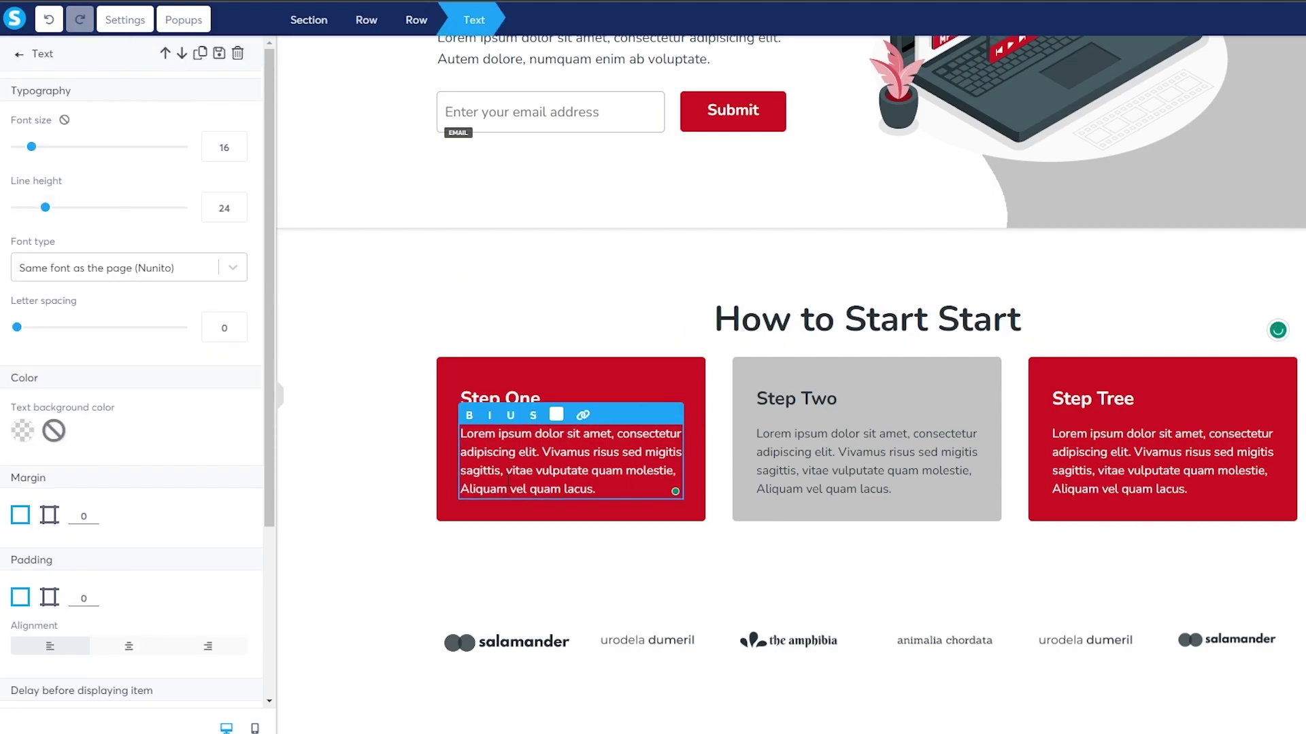
pyautogui.hotkey('ctrl', 'a')
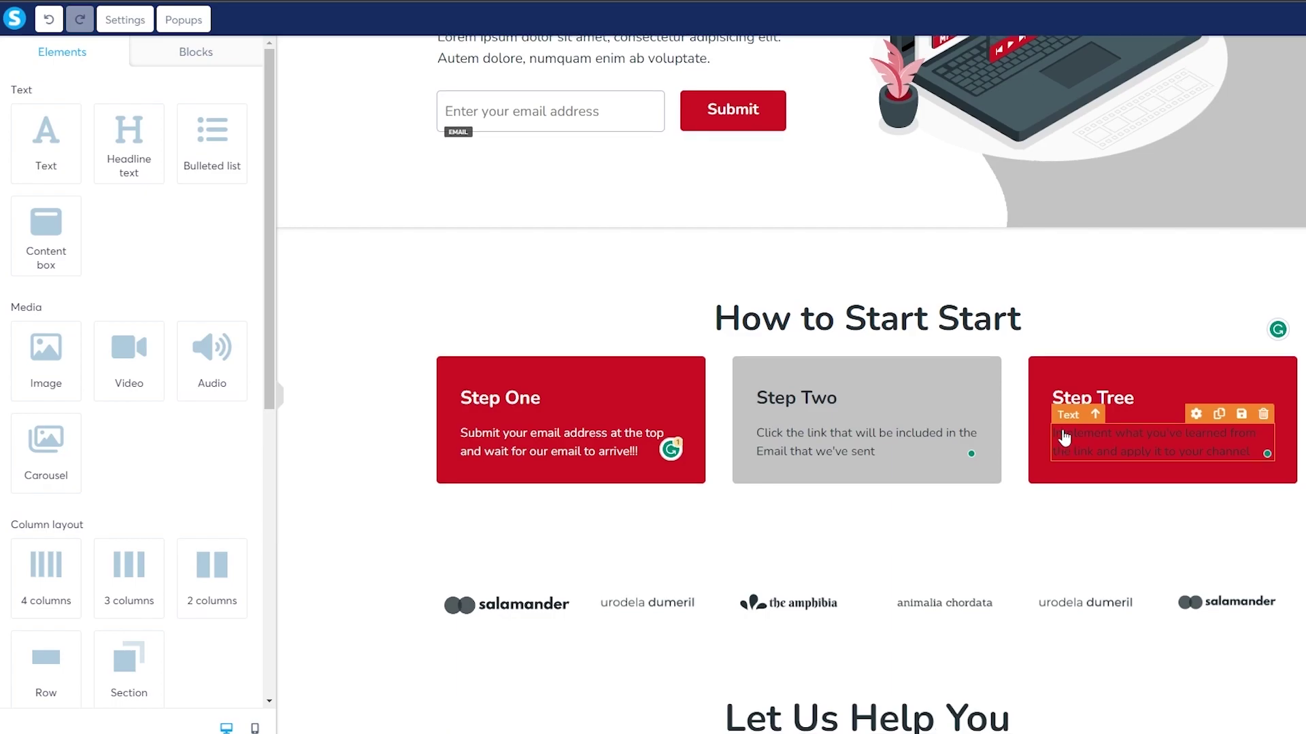
pyautogui.scroll(-2, 1064, 437)
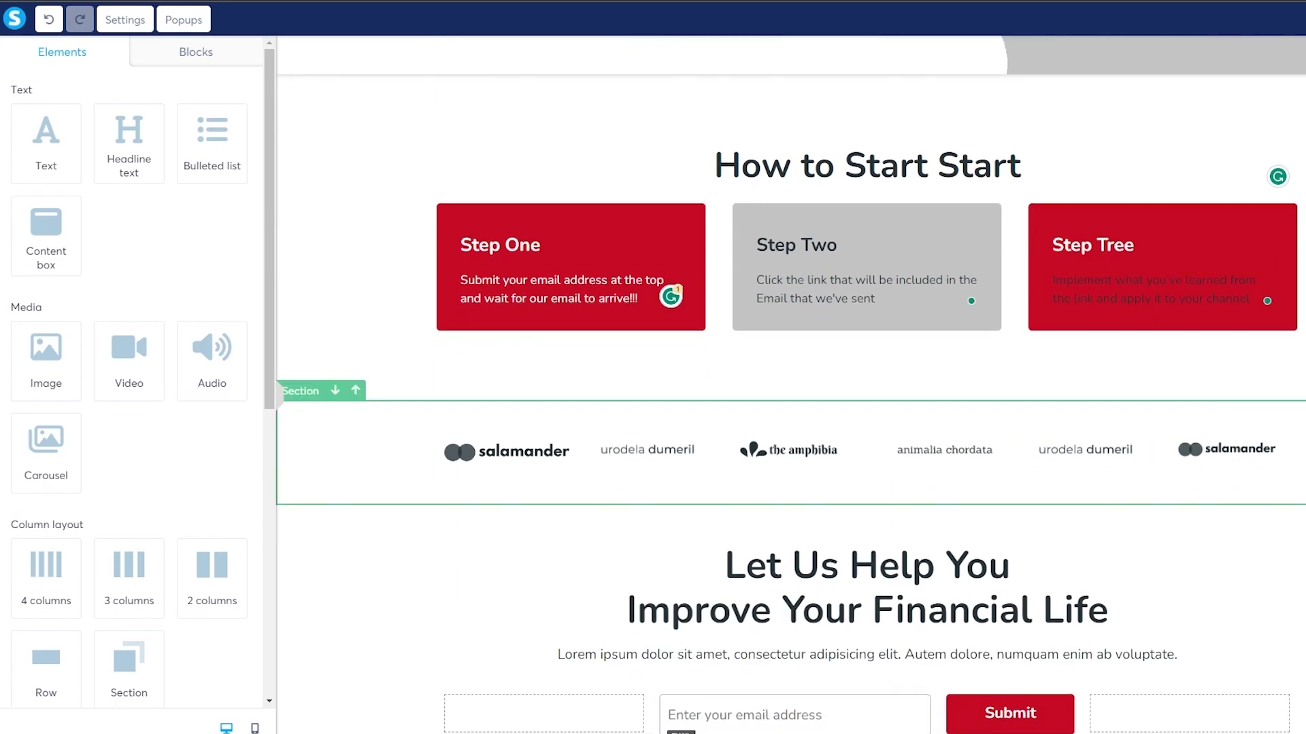
pyautogui.press('Delete')
pyautogui.click(822, 85)
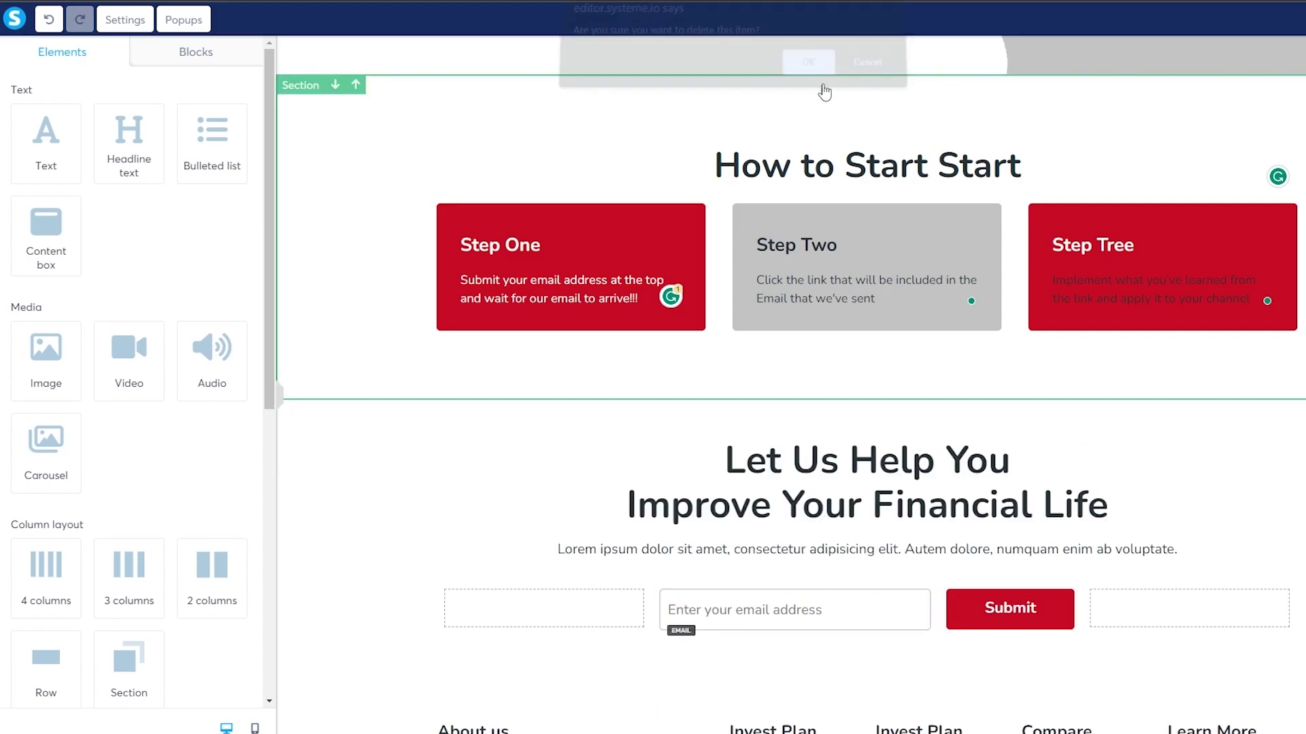
pyautogui.scroll(-3, 615, 381)
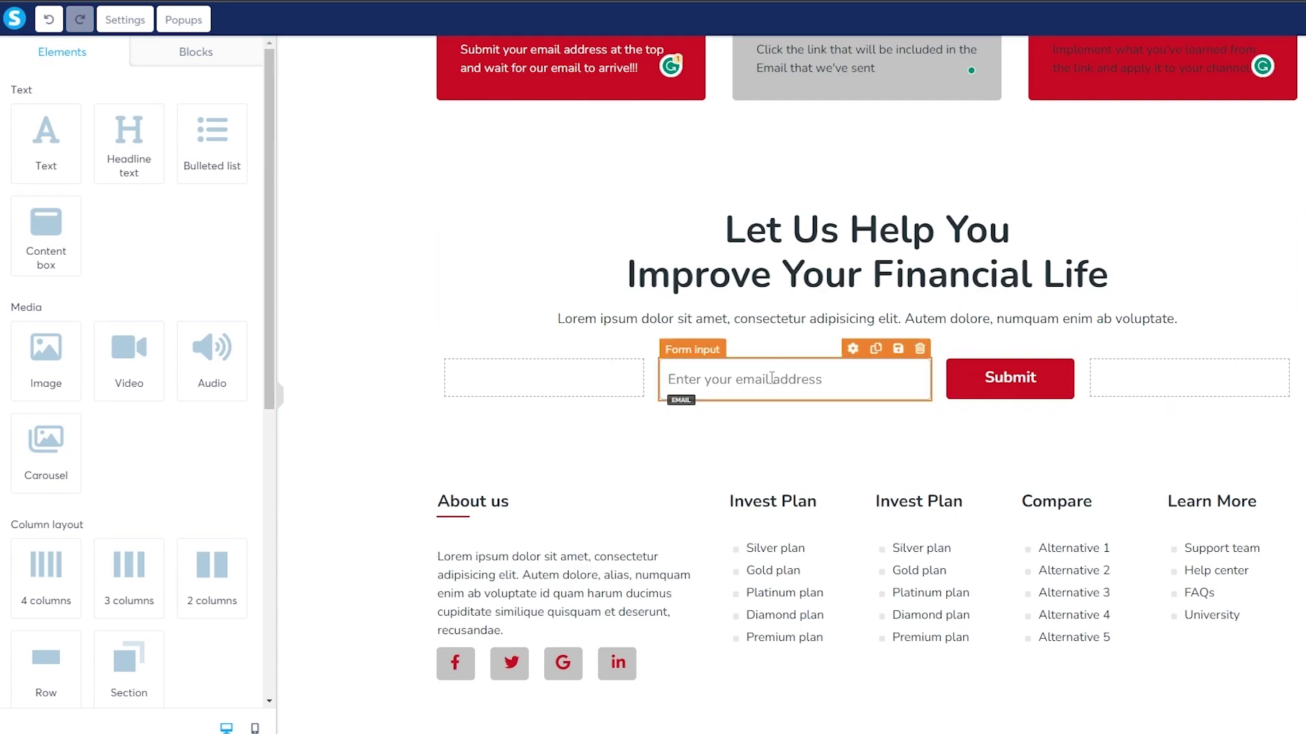
pyautogui.scroll(-1, 999, 446)
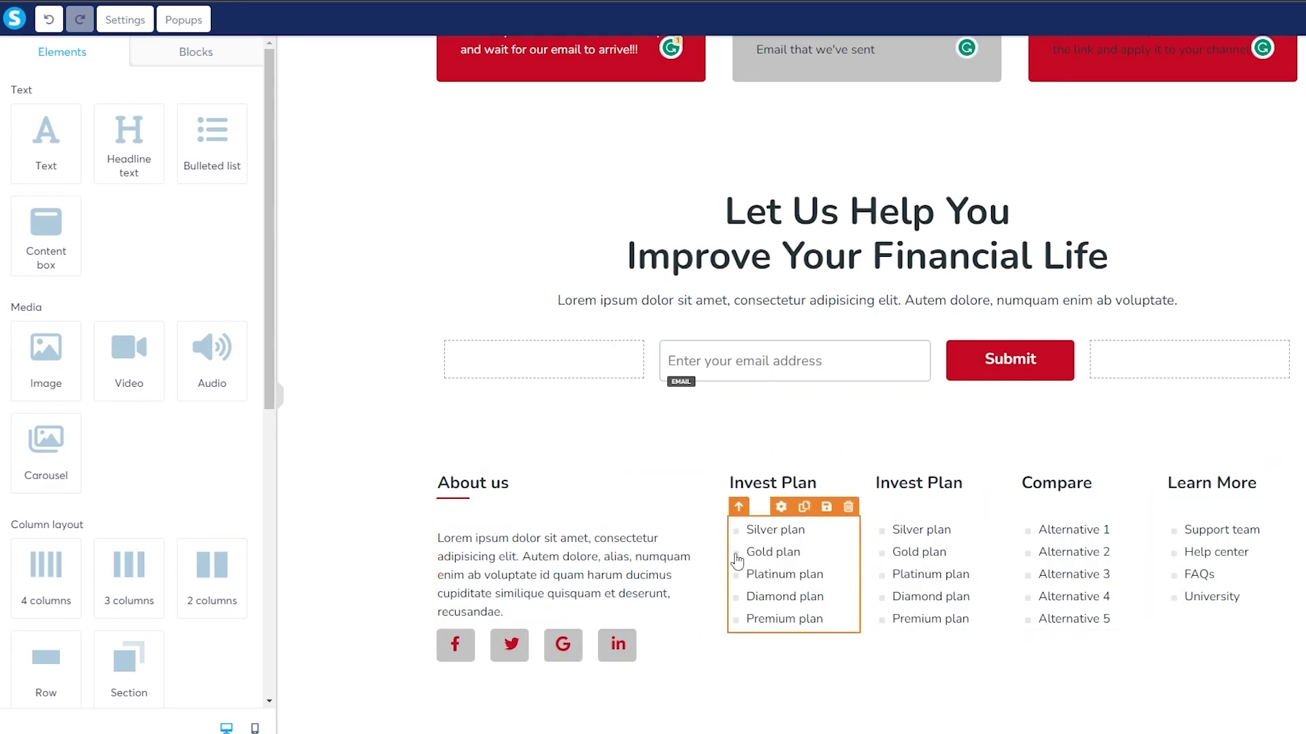
pyautogui.scroll(10, 737, 561)
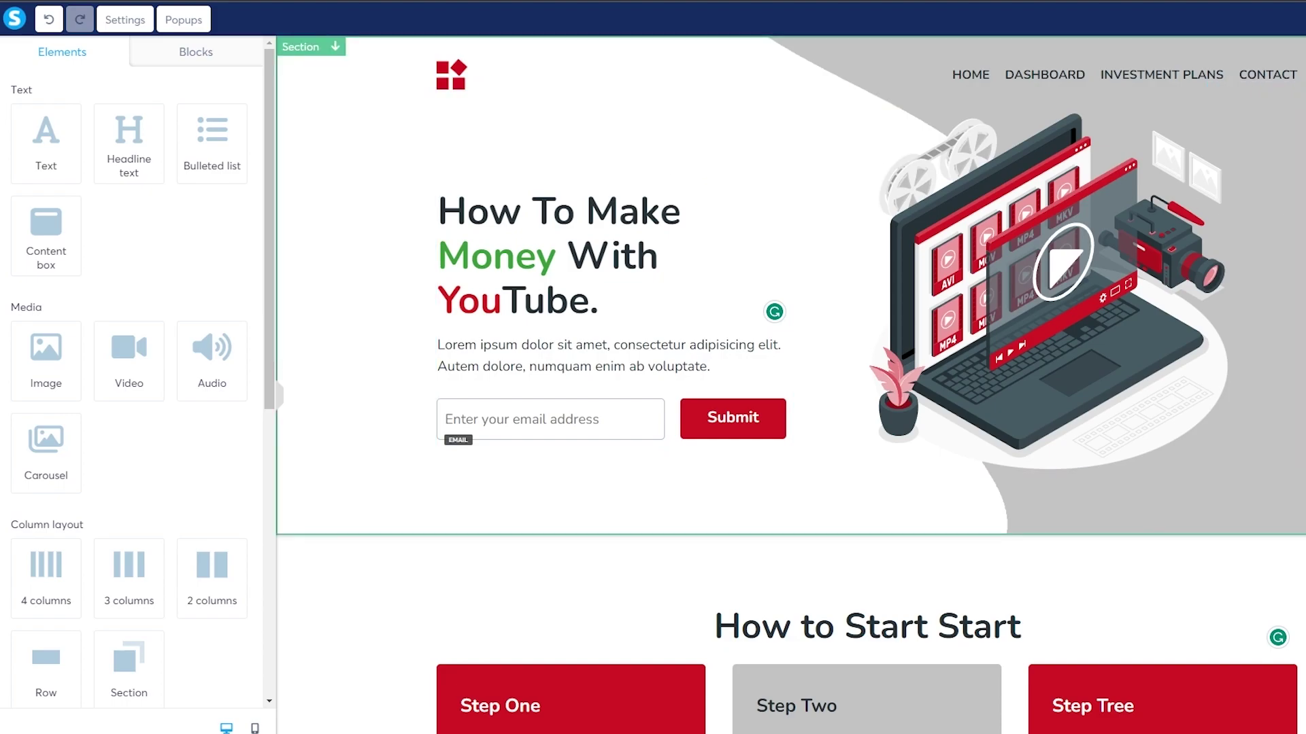
# Inspect the hero section's settings, then select the funnel's Thank You step
pyautogui.click(300, 46)
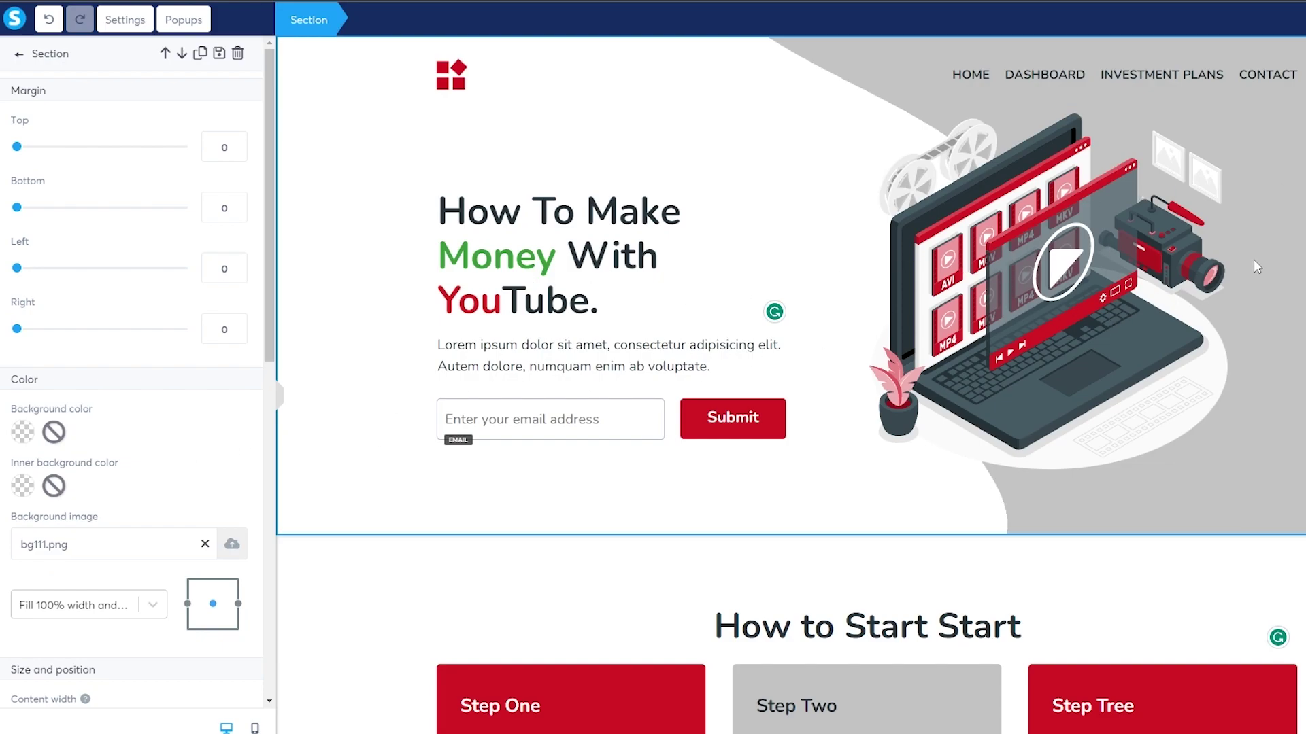
pyautogui.press('Escape')
pyautogui.scroll(-6, 335, 653)
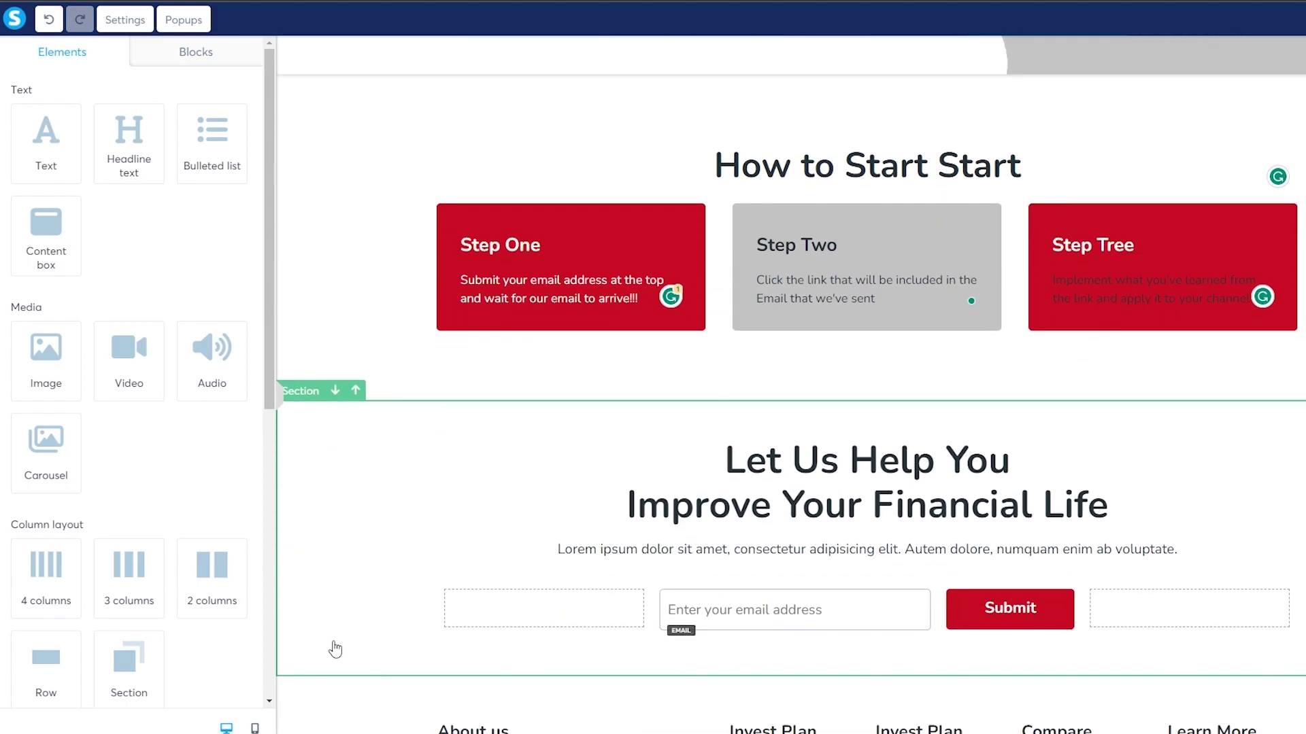
pyautogui.scroll(3, 336, 646)
pyautogui.scroll(-3, 396, 621)
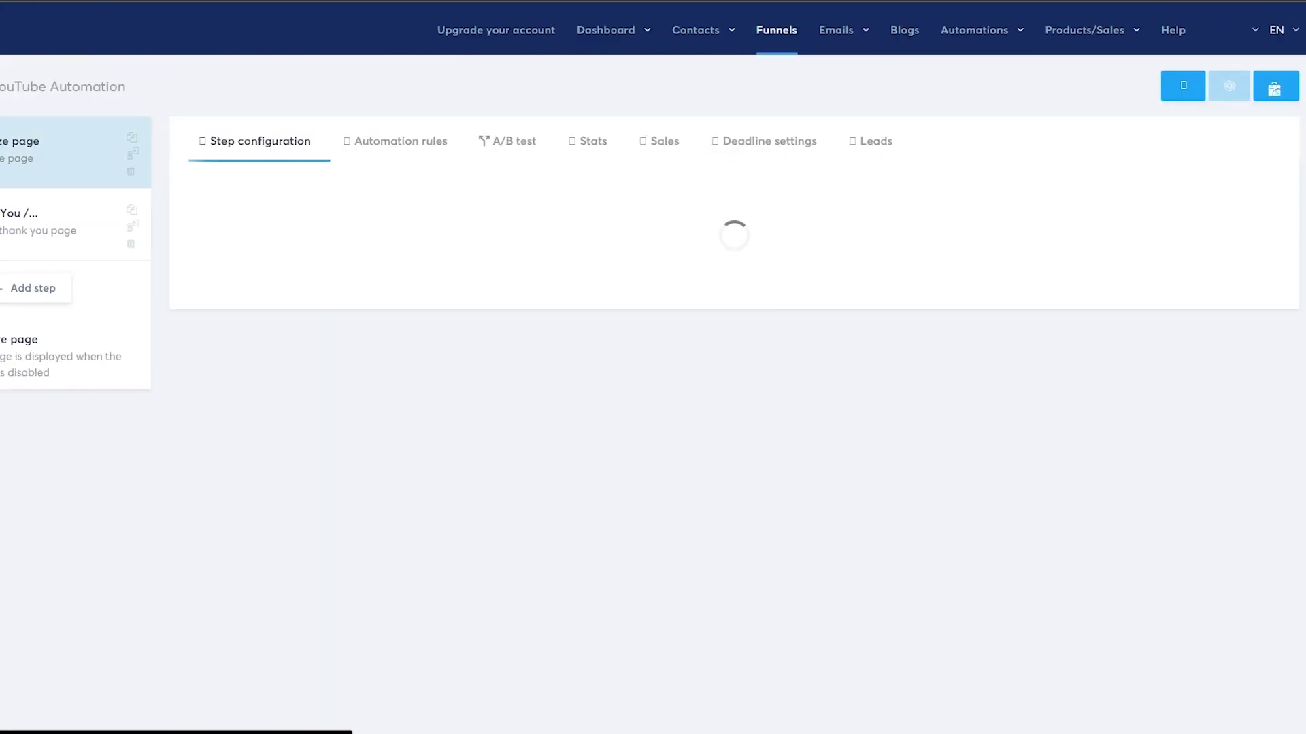
pyautogui.click(44, 220)
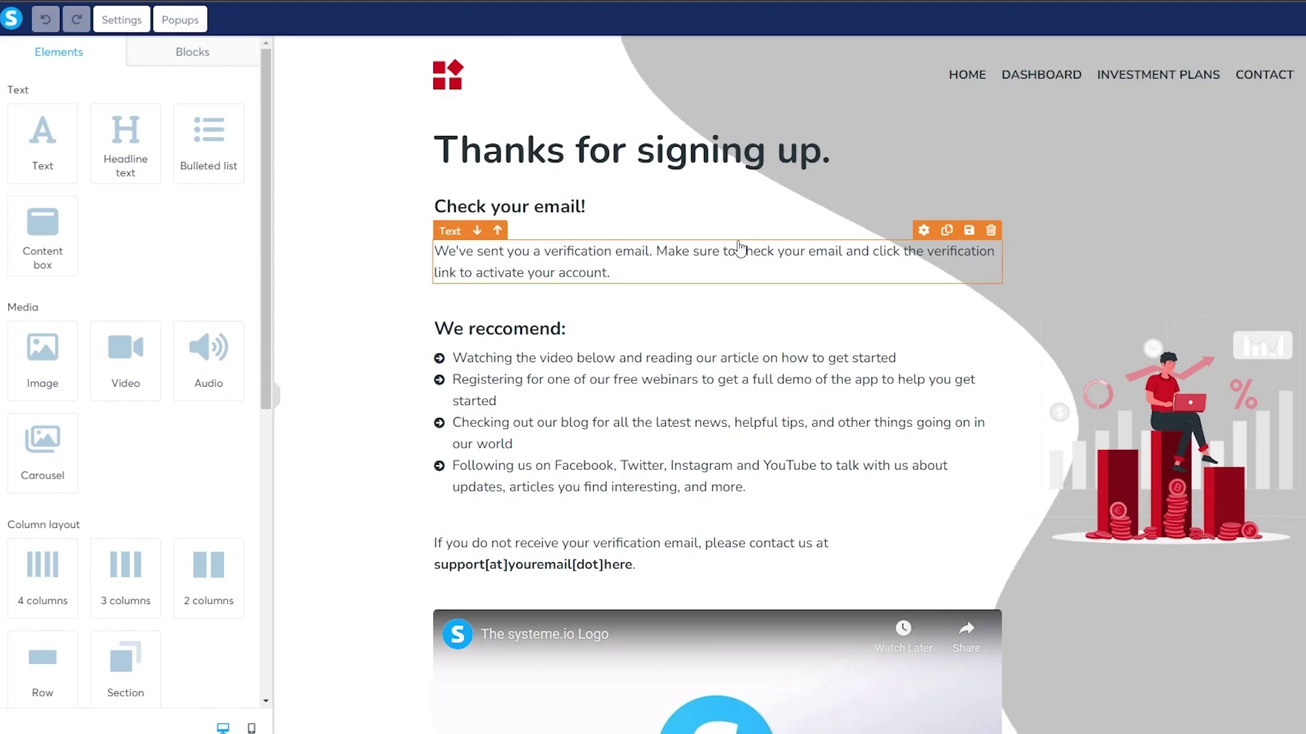
# Edit the Thanks for signing up headline area and review the Thank You page content
pyautogui.click(759, 161)
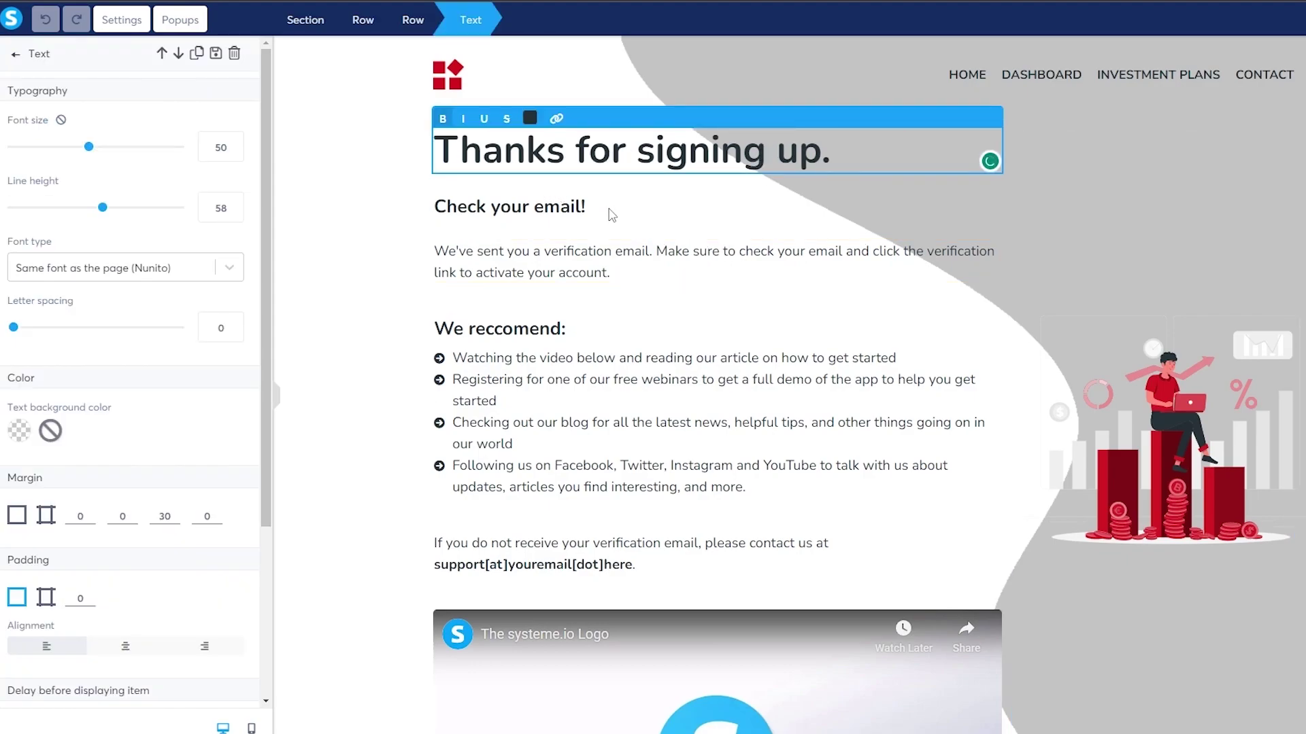
pyautogui.press('Escape')
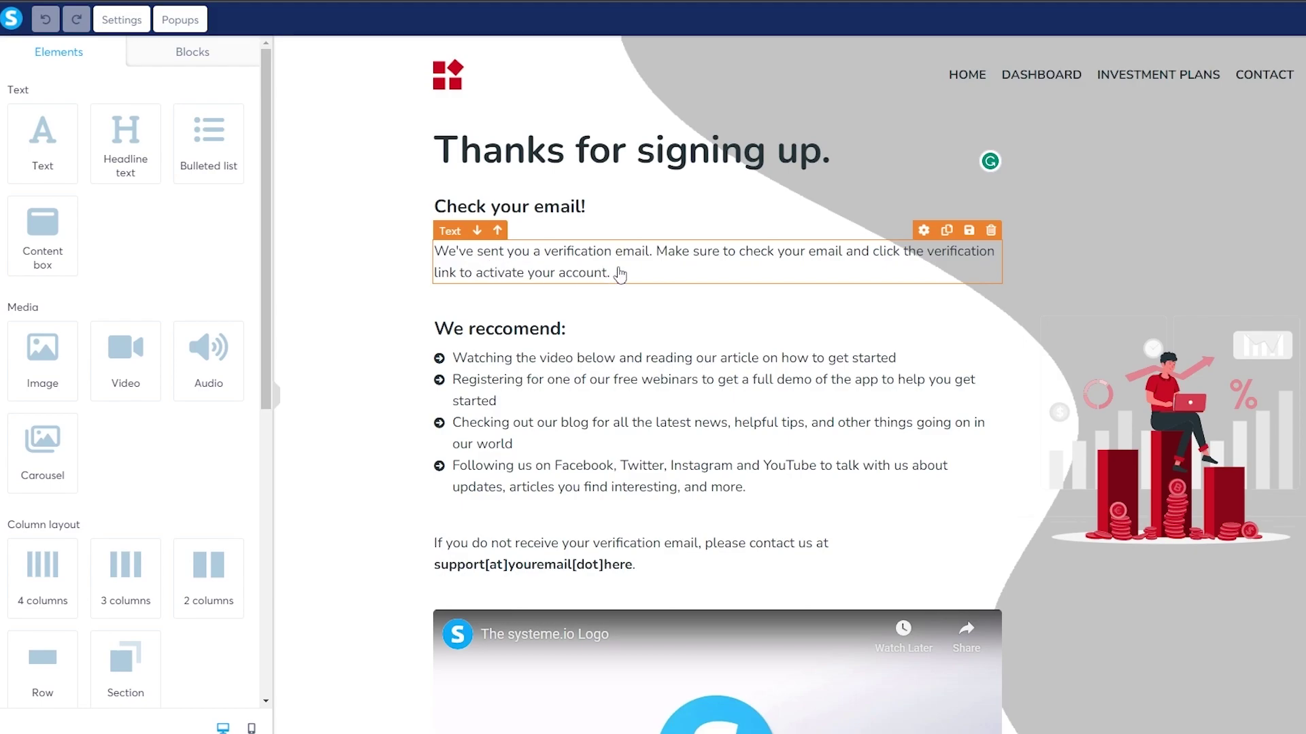
pyautogui.scroll(-2, 620, 274)
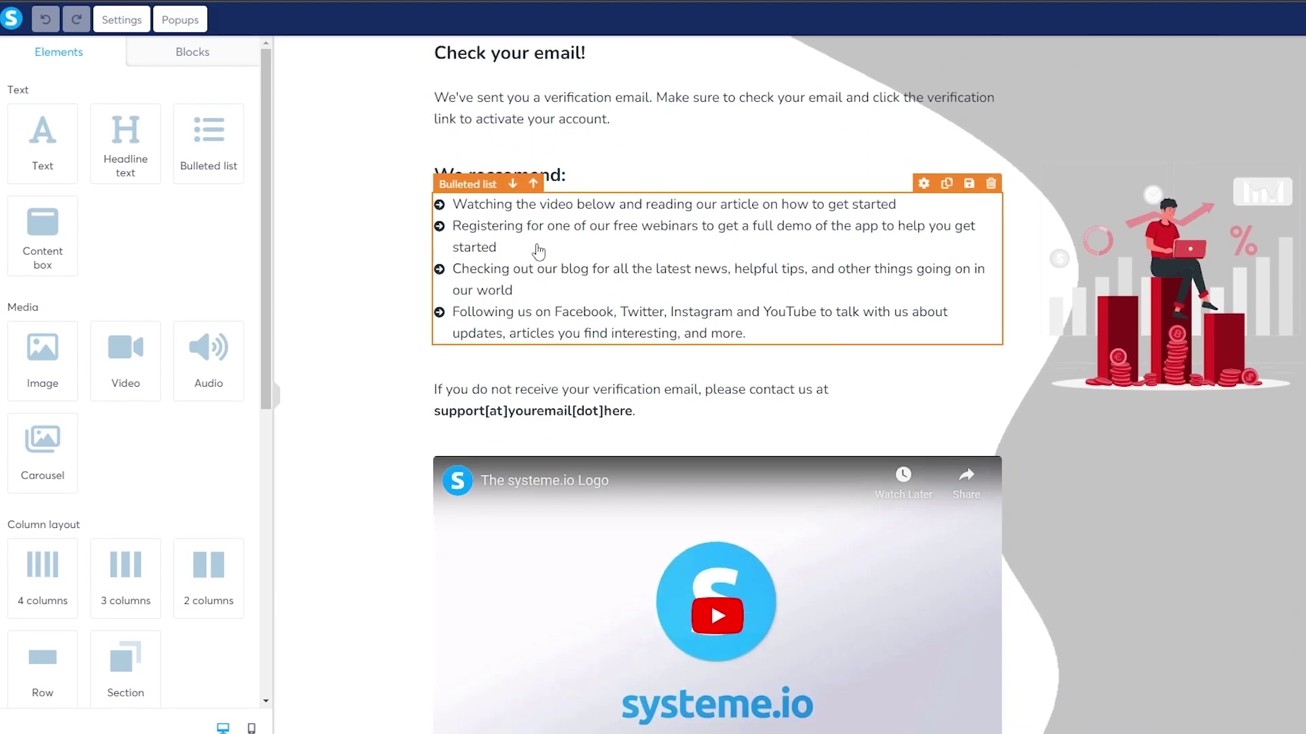
pyautogui.scroll(-3, 687, 374)
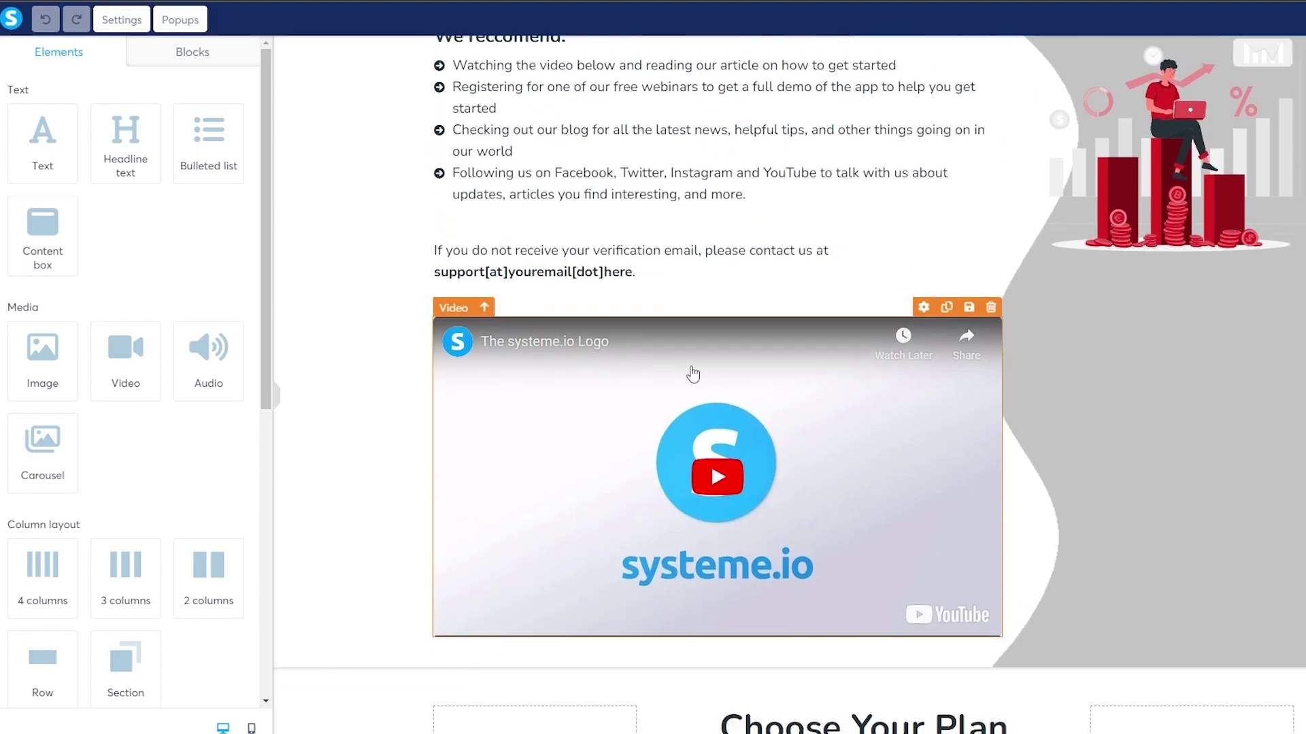
pyautogui.scroll(-9, 738, 395)
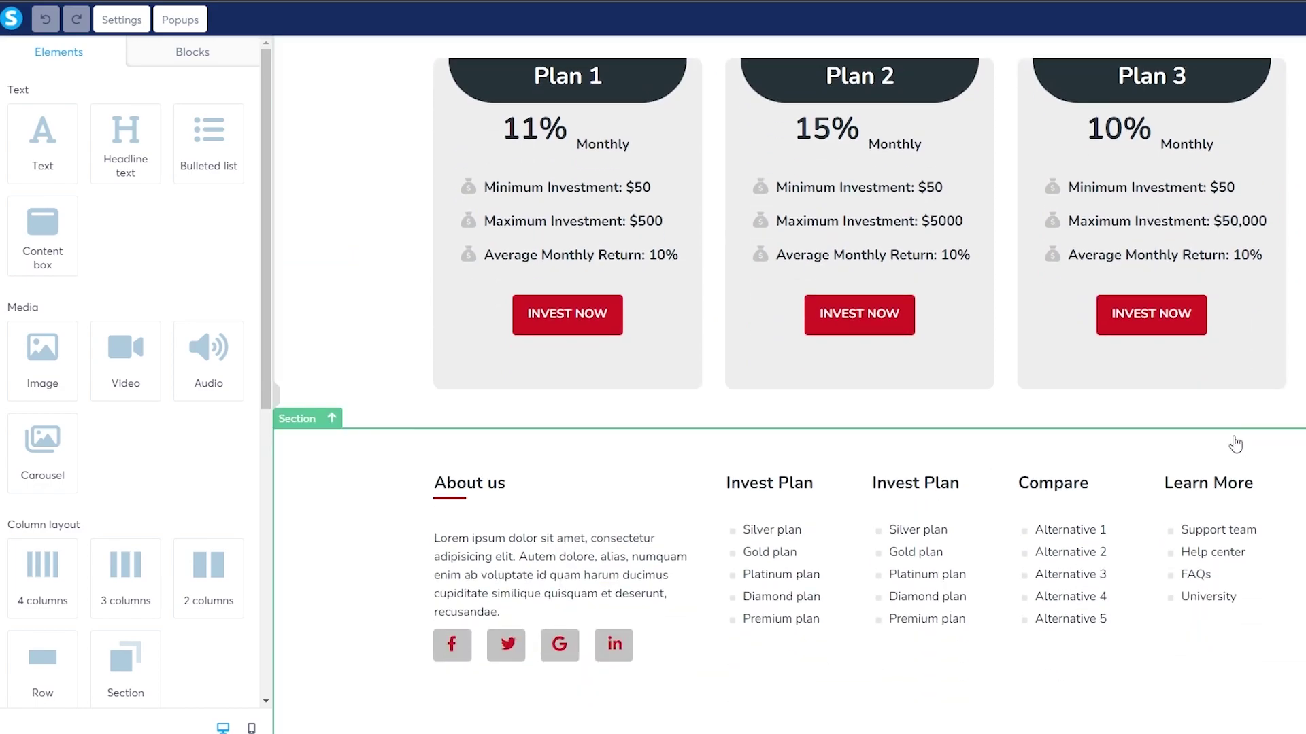
pyautogui.scroll(4, 1233, 443)
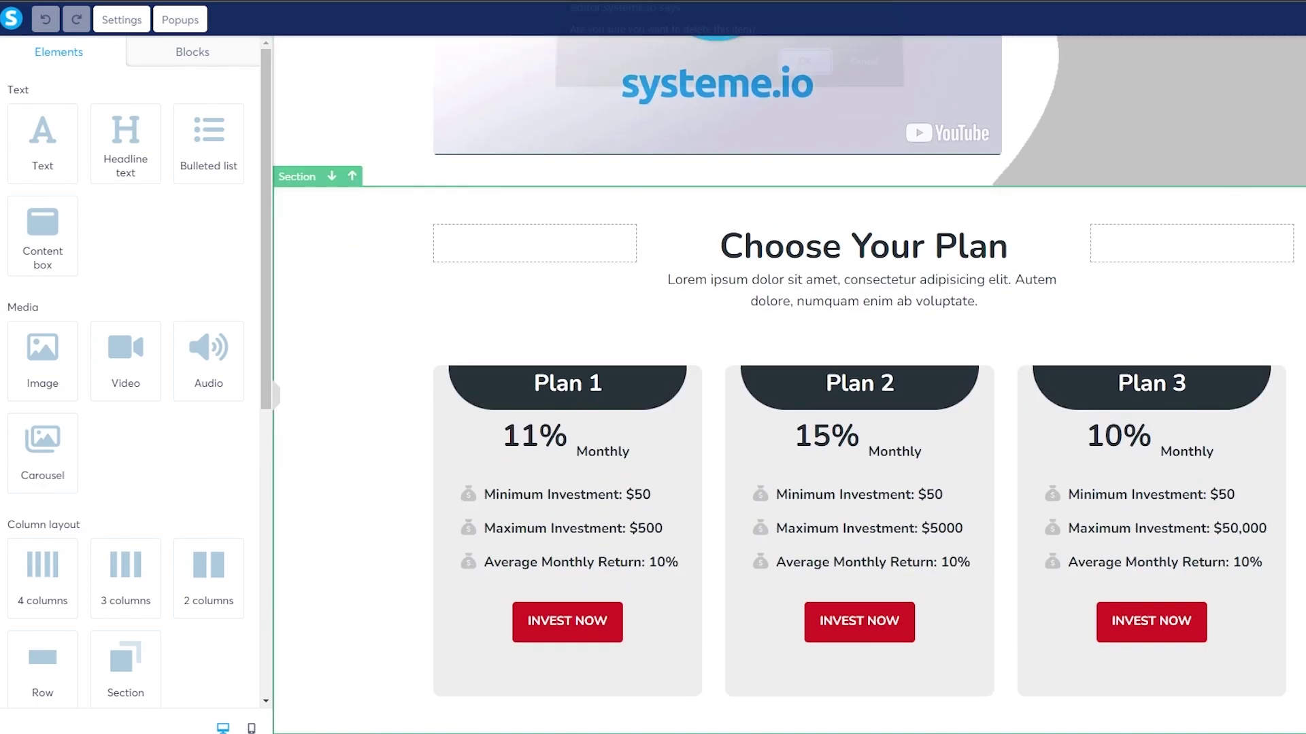
# Delete the Choose Your Plan pricing section and leave the Thank You page editor
pyautogui.press('Delete')
pyautogui.click(793, 75)
pyautogui.scroll(7, 748, 346)
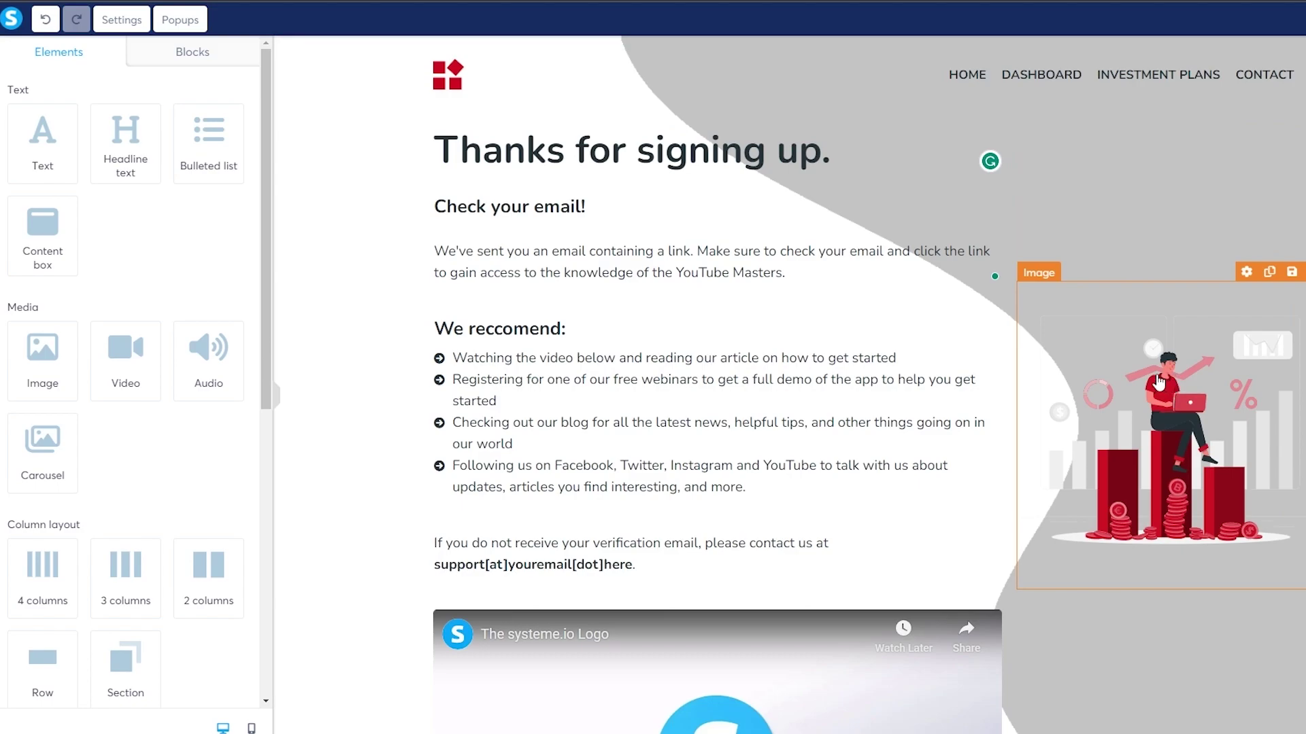
pyautogui.scroll(-8, 822, 446)
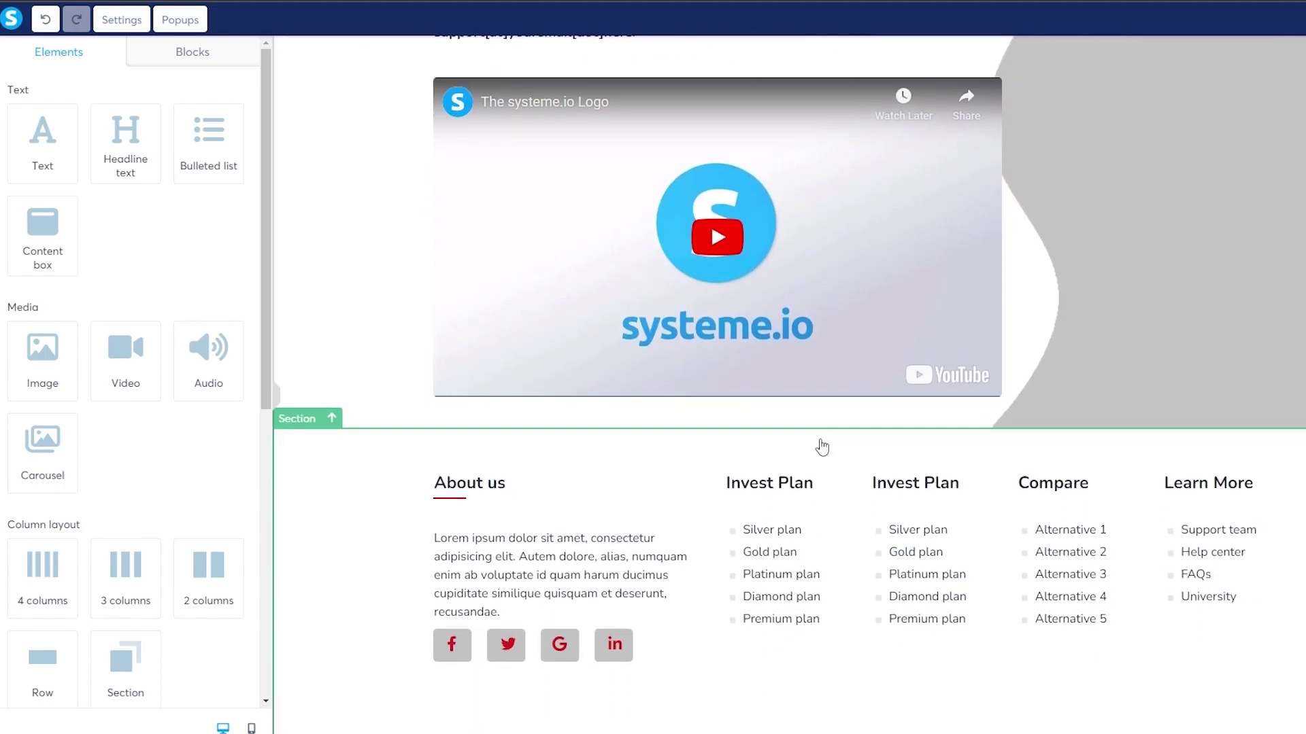
pyautogui.scroll(8, 826, 450)
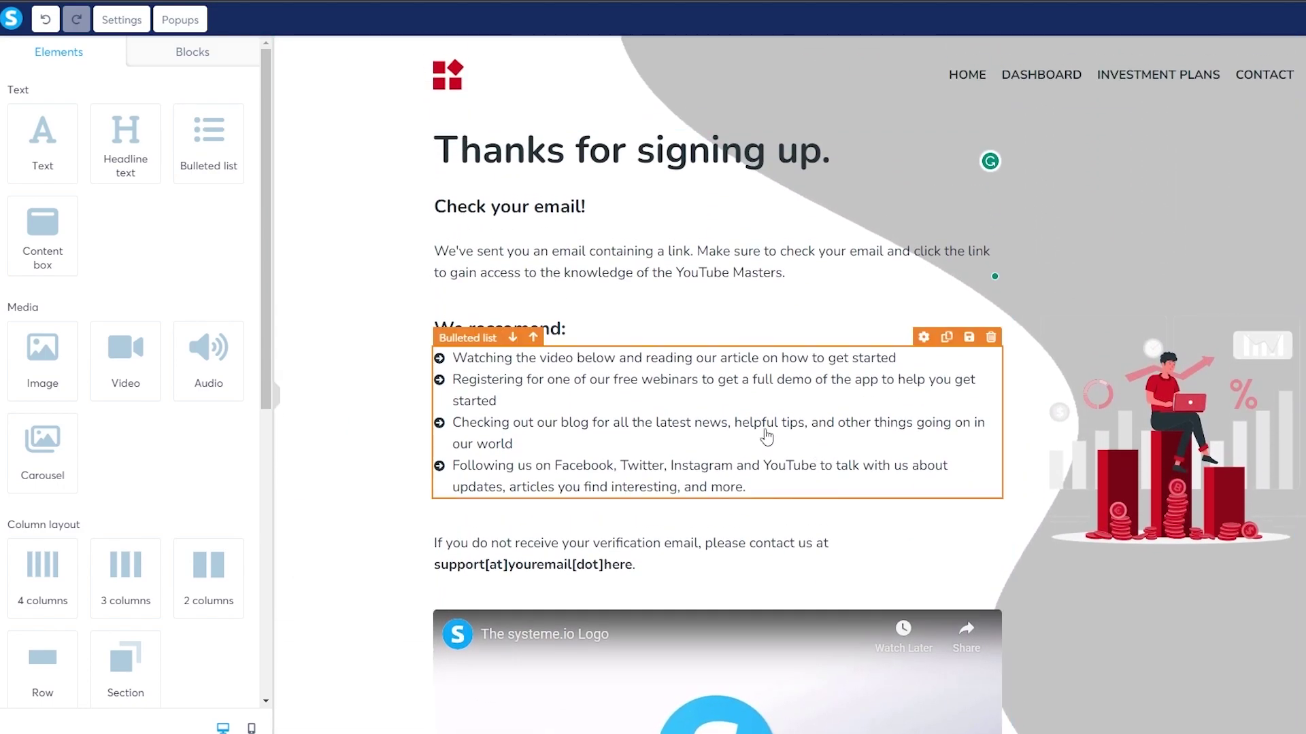
pyautogui.click(1299, 19)
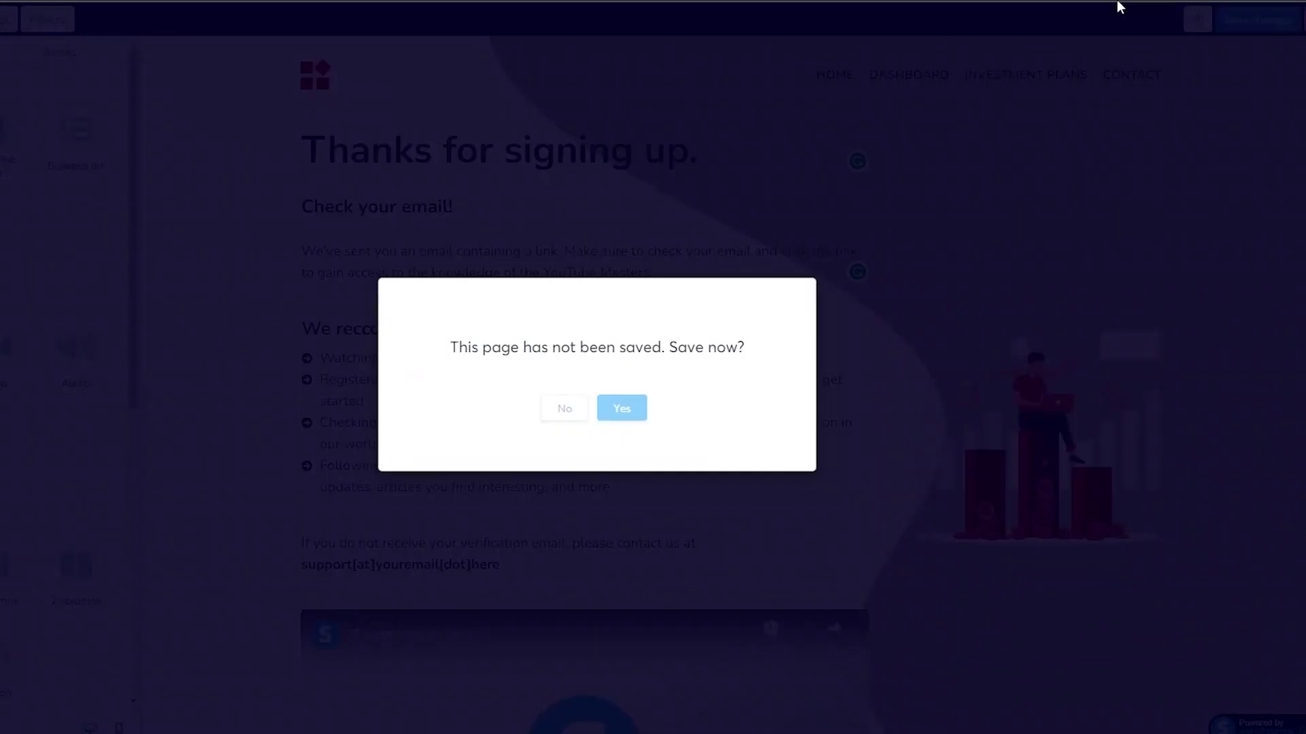
# Save the Thank You page, then enter an email in the live Squeeze page form
pyautogui.click(622, 408)
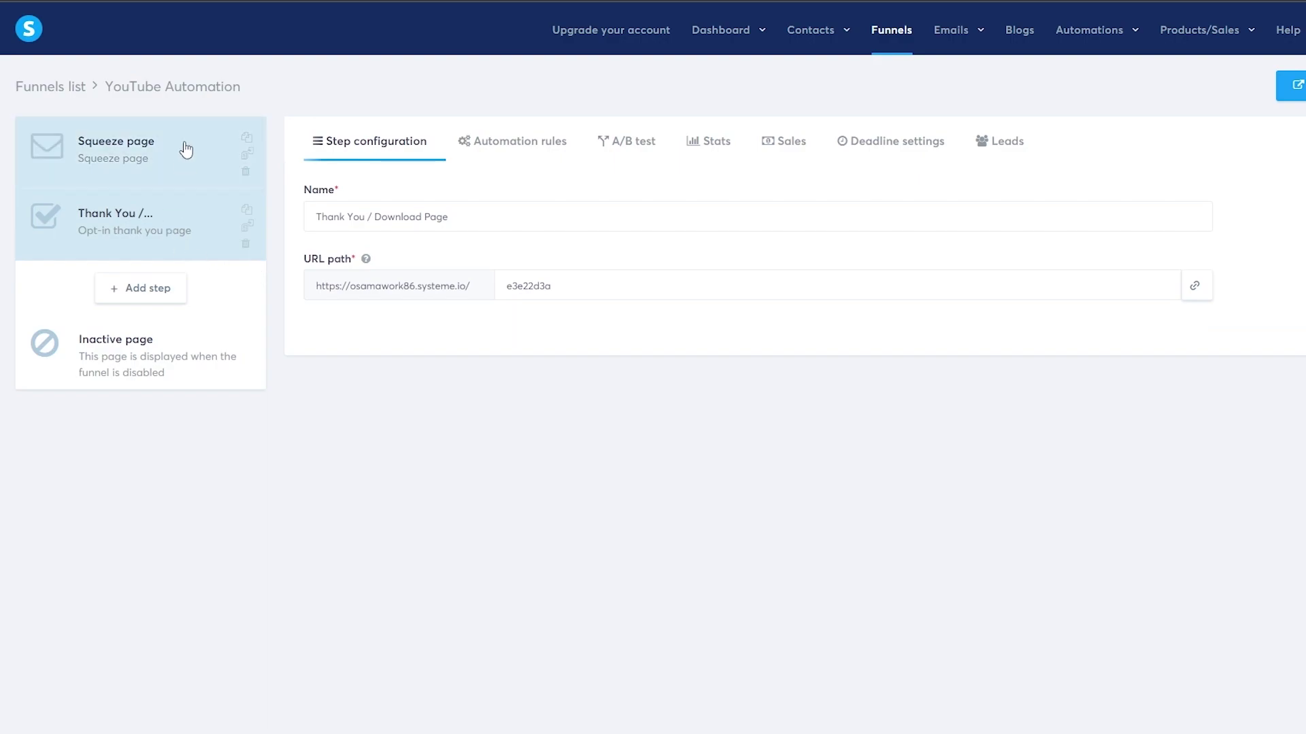
pyautogui.click(116, 181)
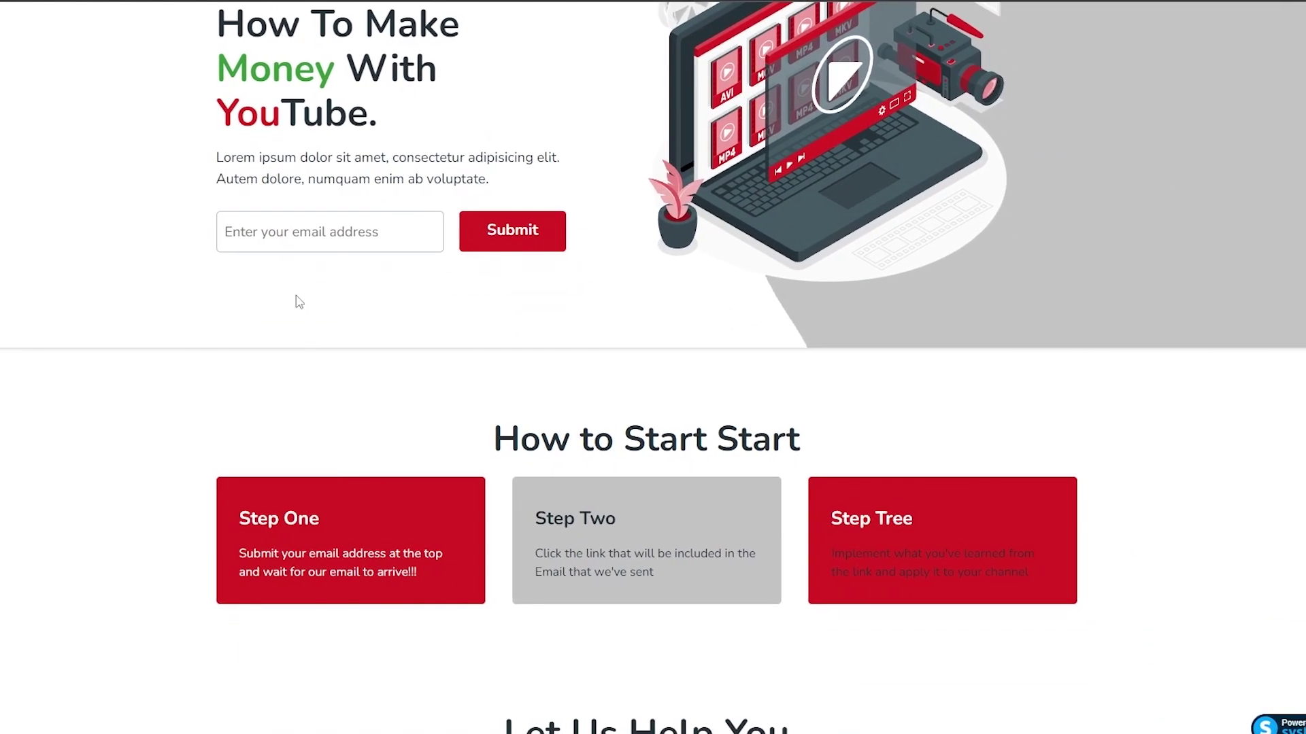
pyautogui.click(223, 246)
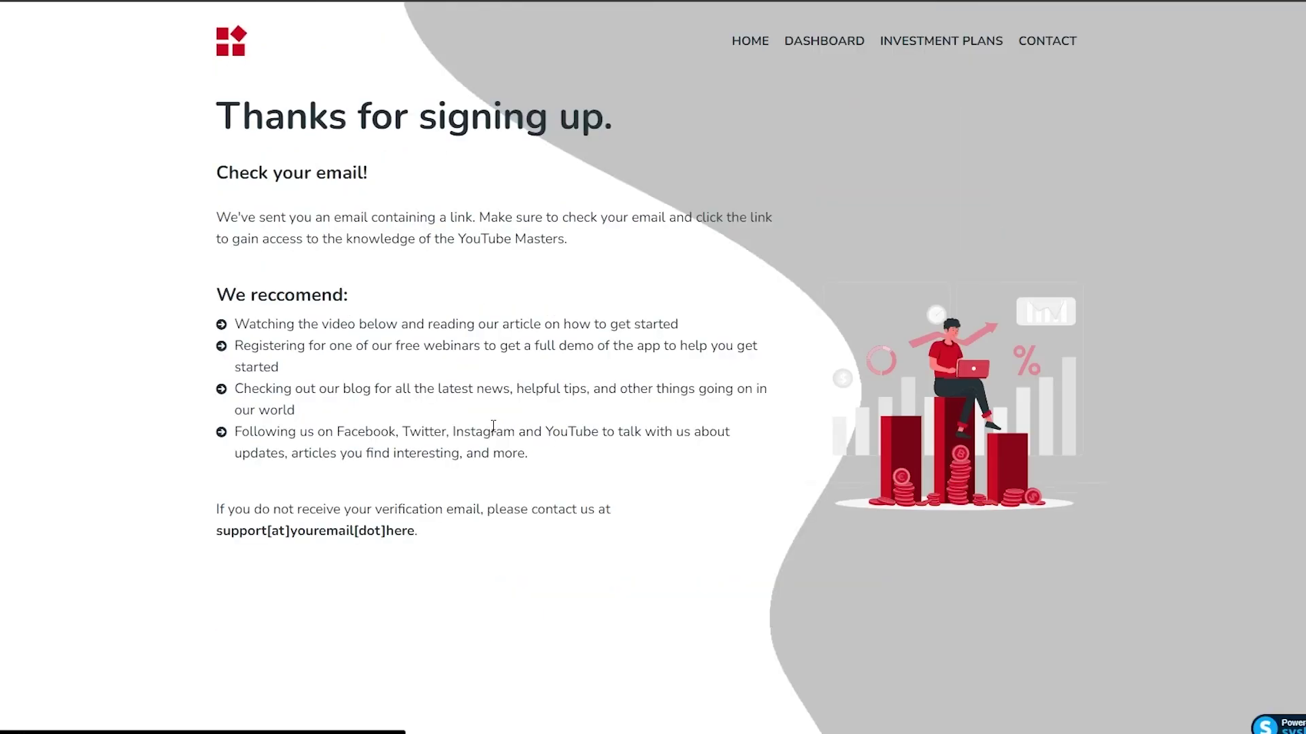
pyautogui.scroll(-5, 250, 275)
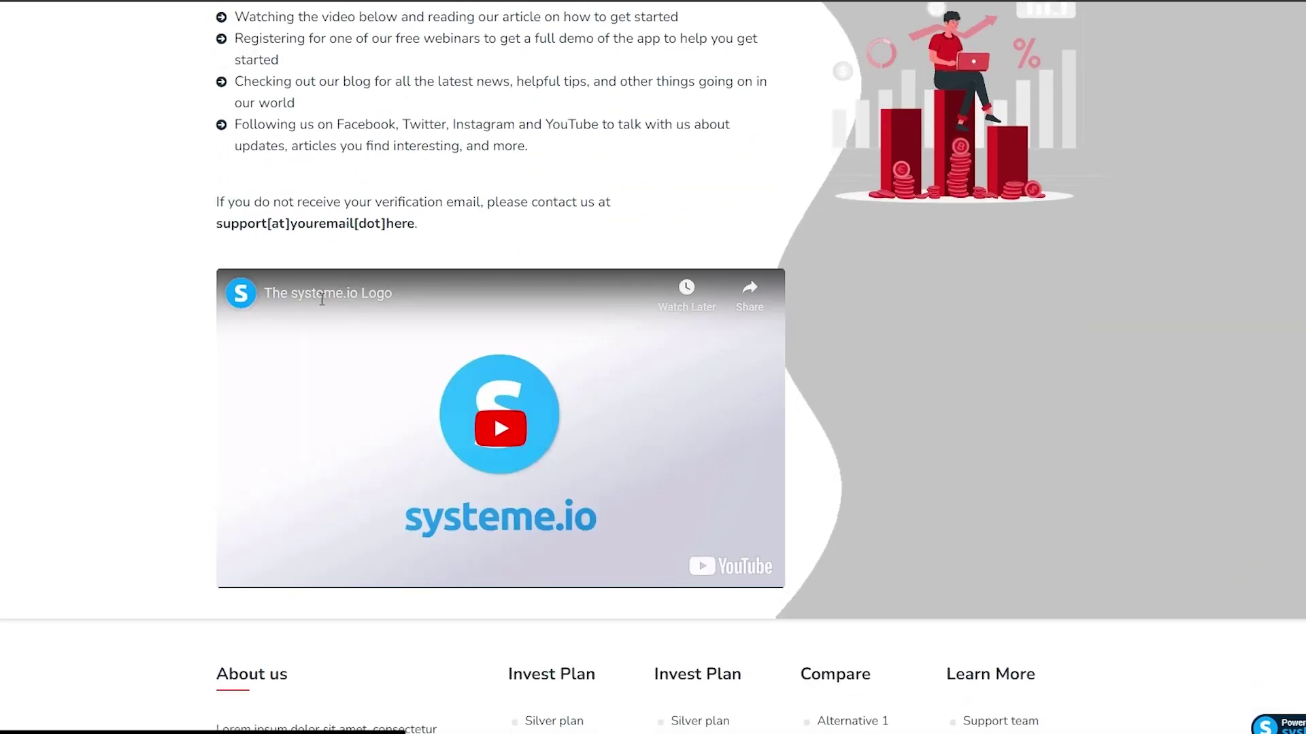
pyautogui.scroll(5, 322, 306)
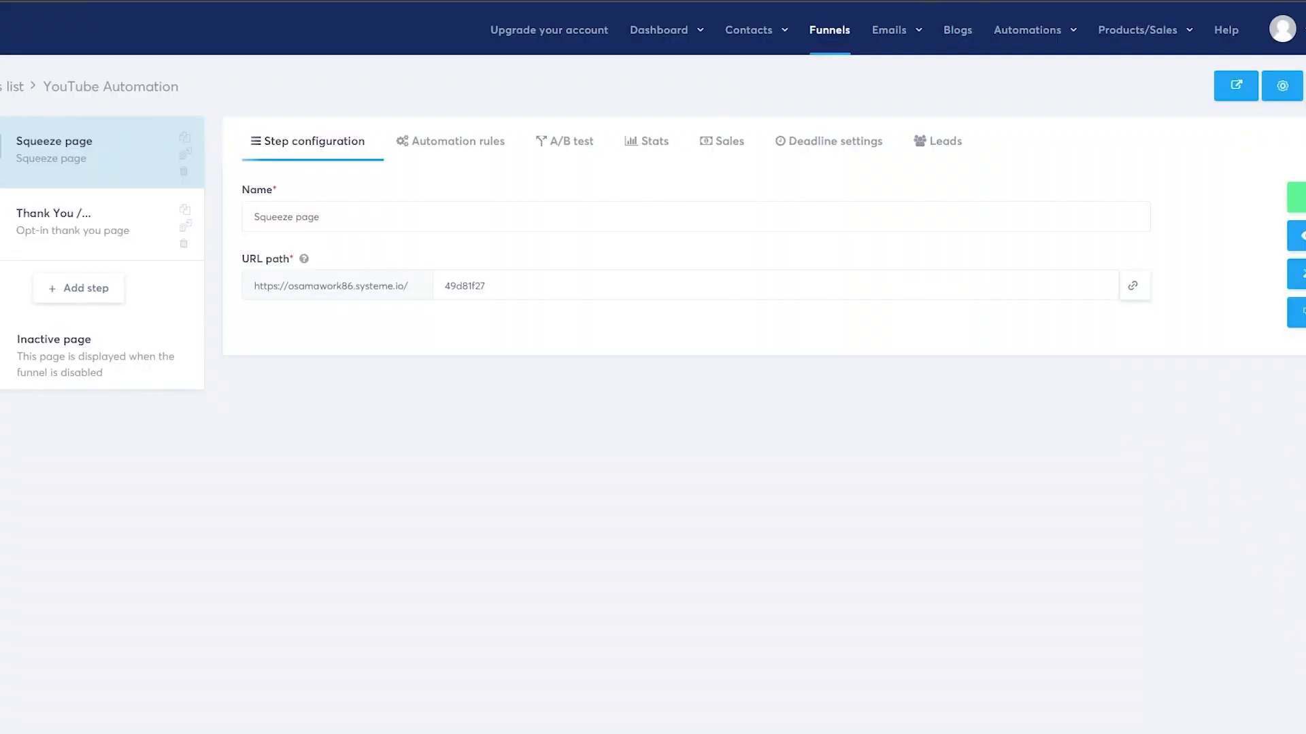
# Select the funnel's Thank You step and open its page in the editor
pyautogui.click(23, 238)
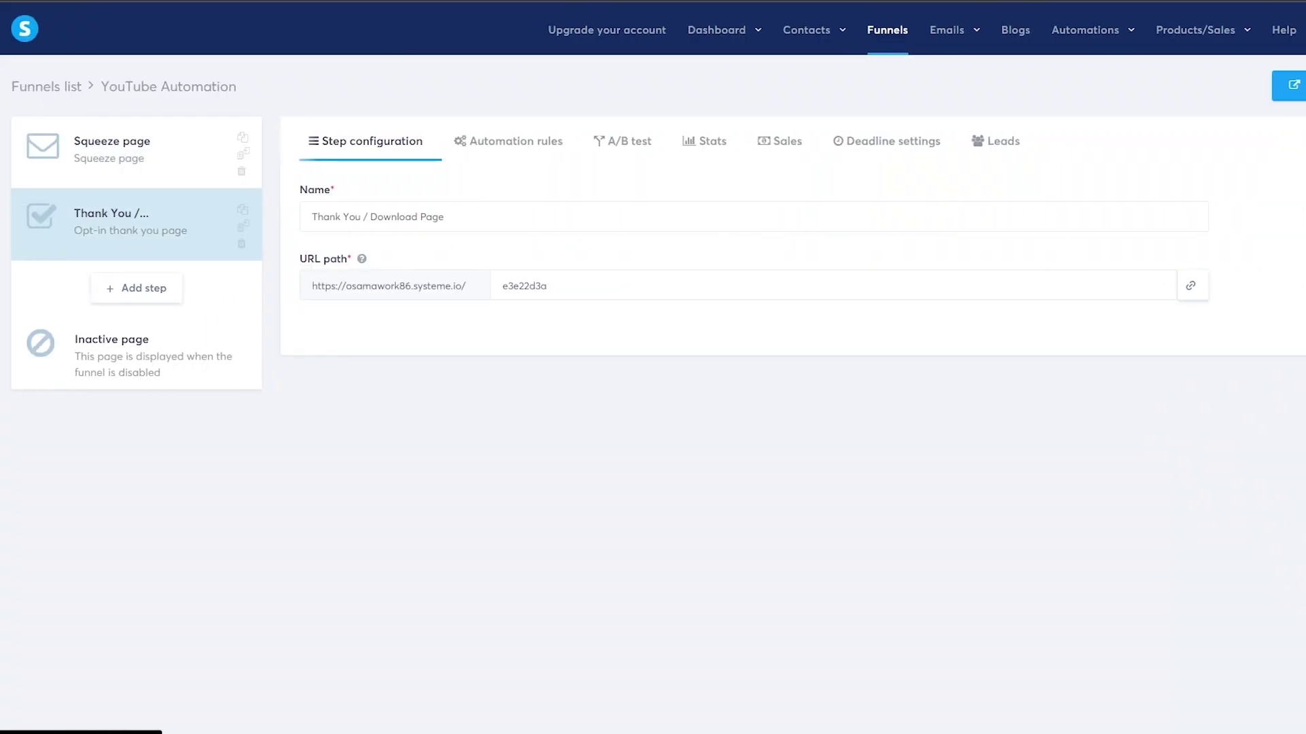
pyautogui.click(242, 242)
pyautogui.scroll(-4, 326, 265)
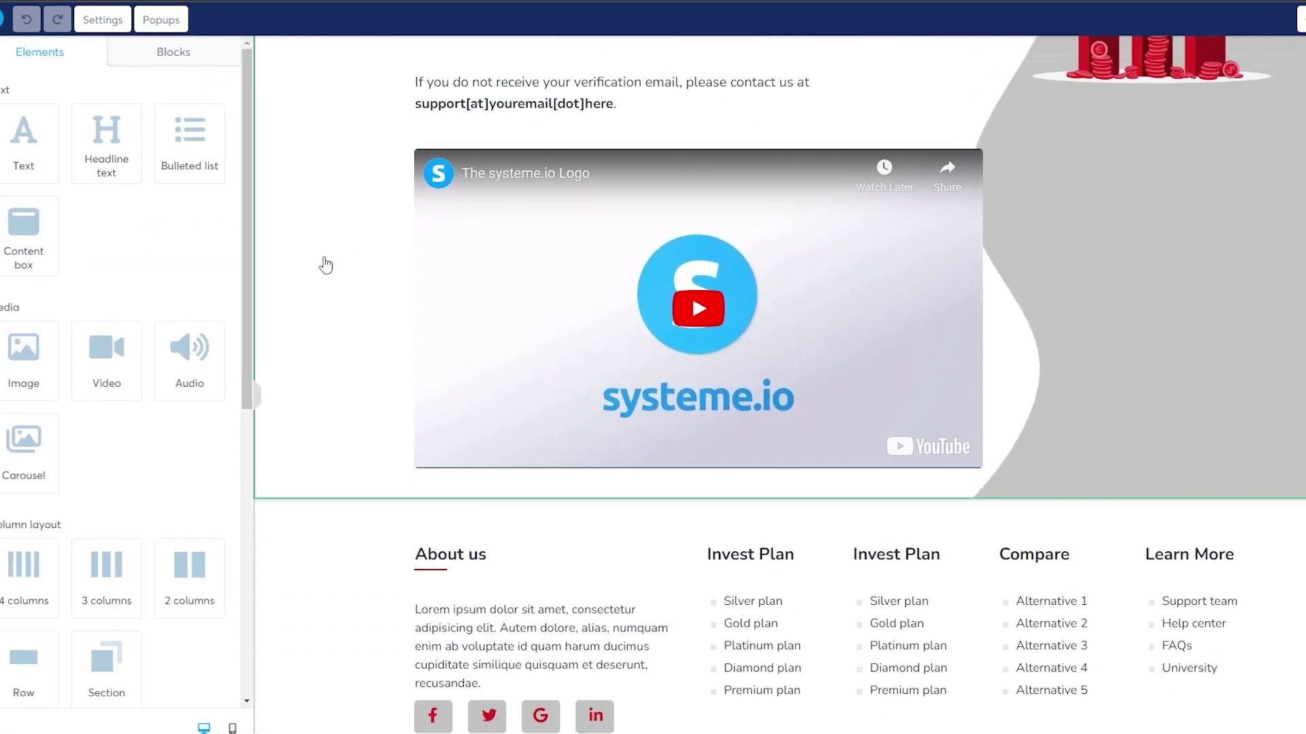
pyautogui.scroll(8, 330, 265)
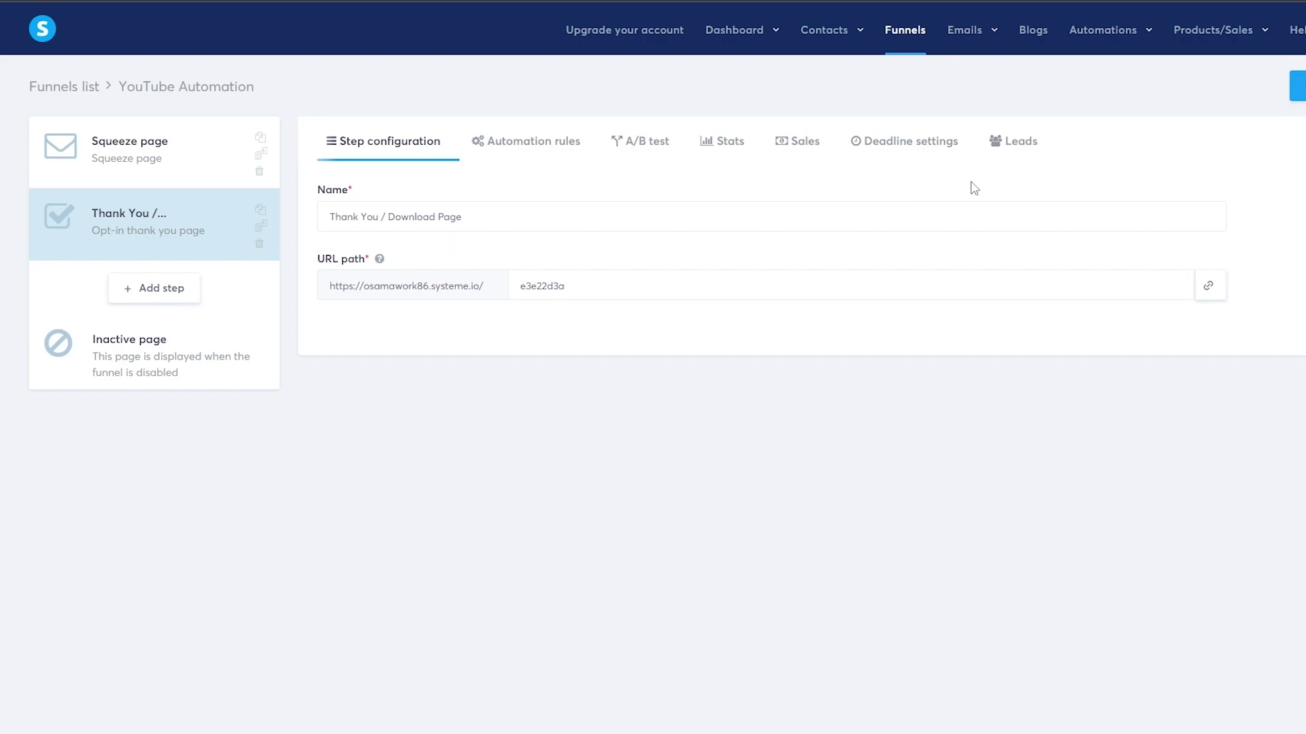
# Show the funnel's Leads list and open the captured lead's contact record
pyautogui.click(1017, 157)
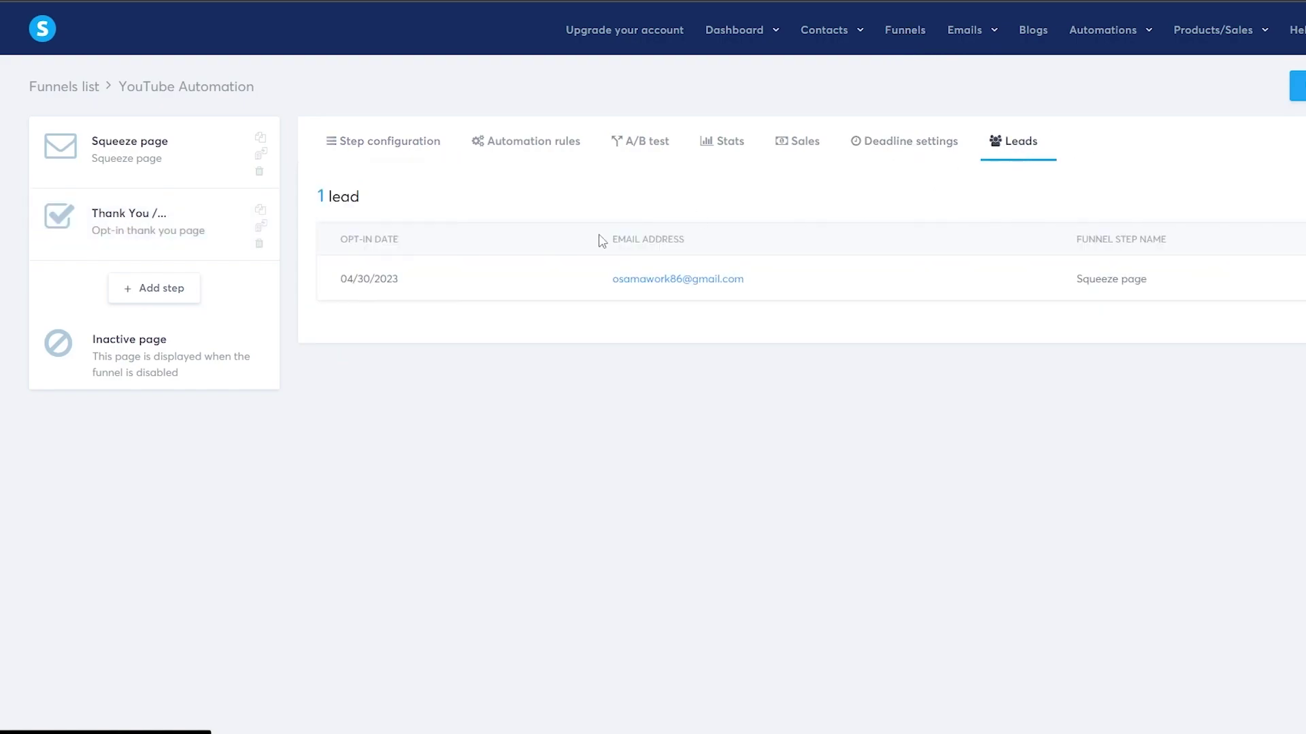
pyautogui.click(703, 288)
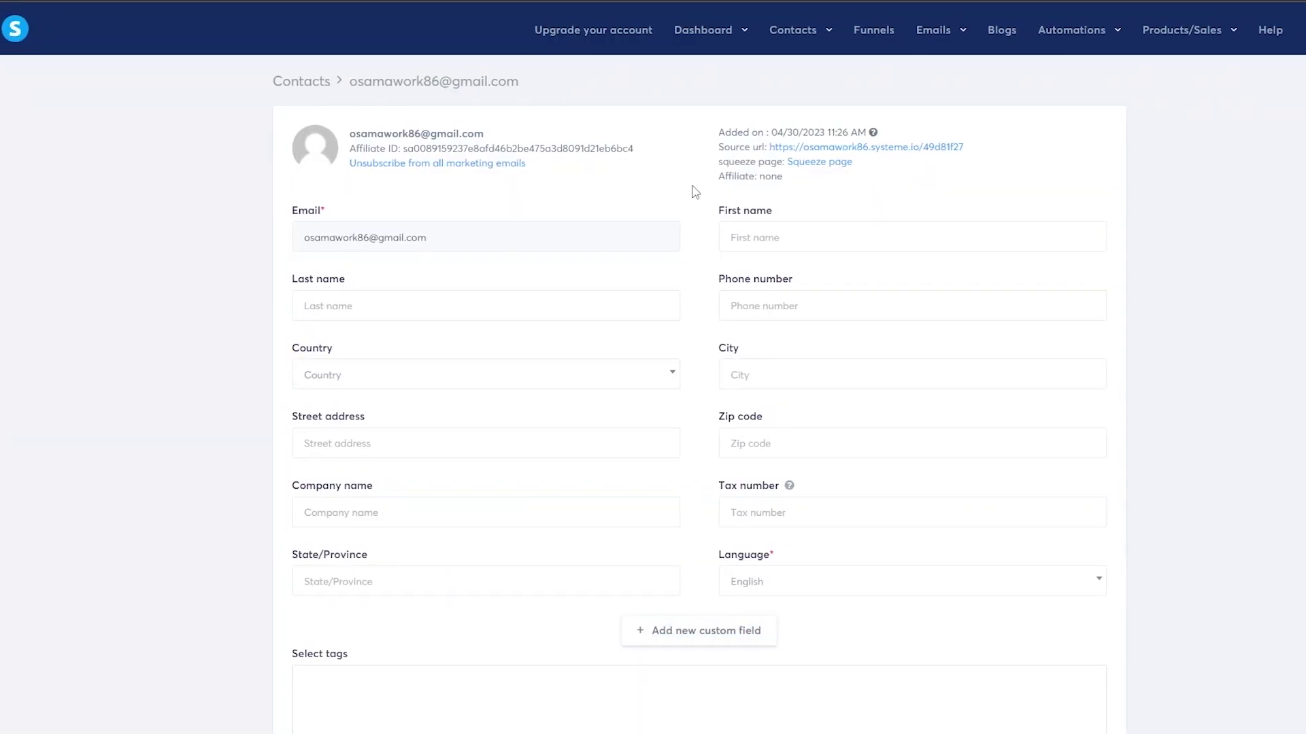
pyautogui.scroll(-5, 561, 418)
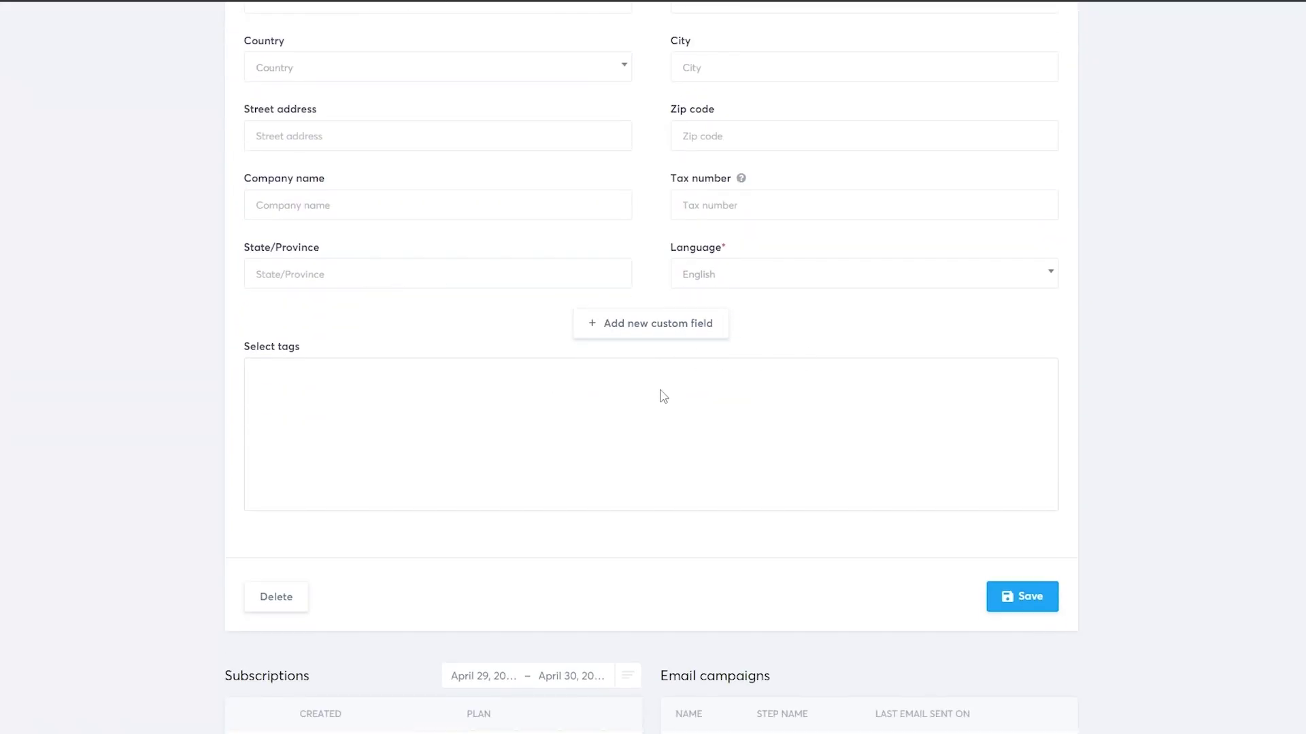
pyautogui.scroll(-8, 384, 359)
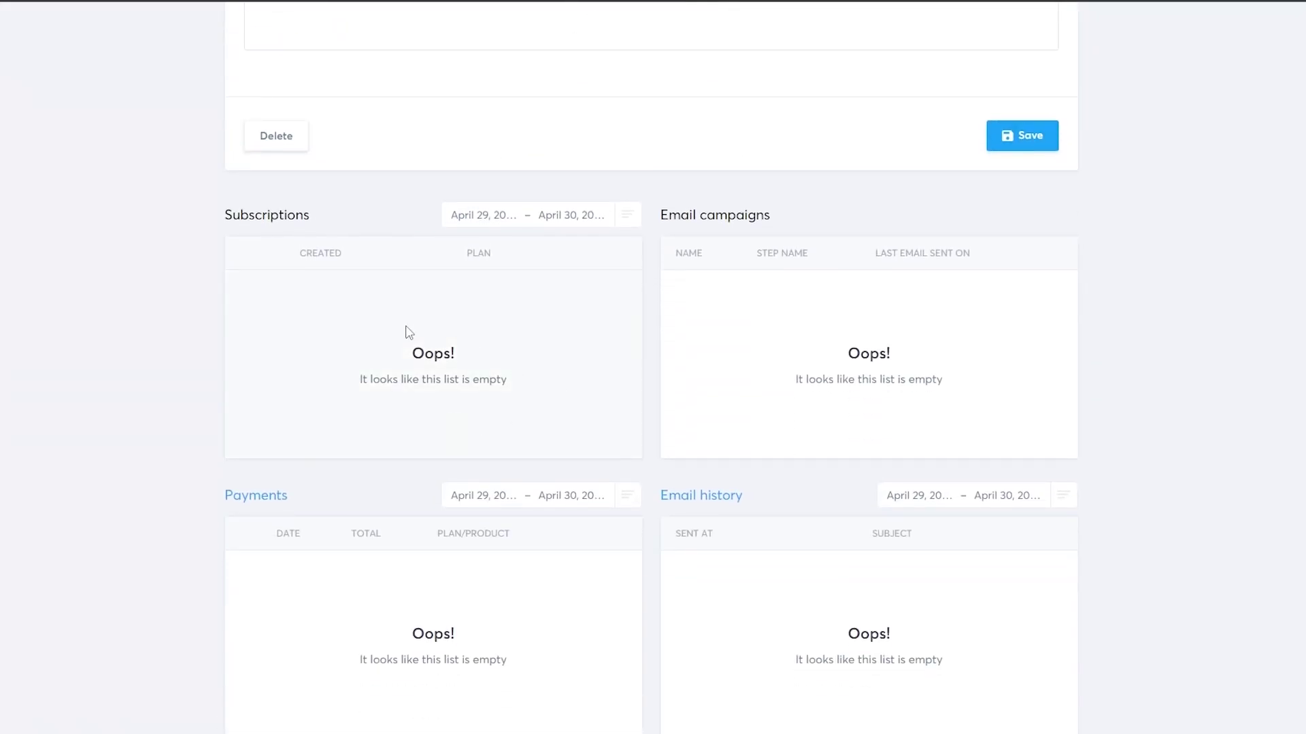
pyautogui.scroll(10, 639, 510)
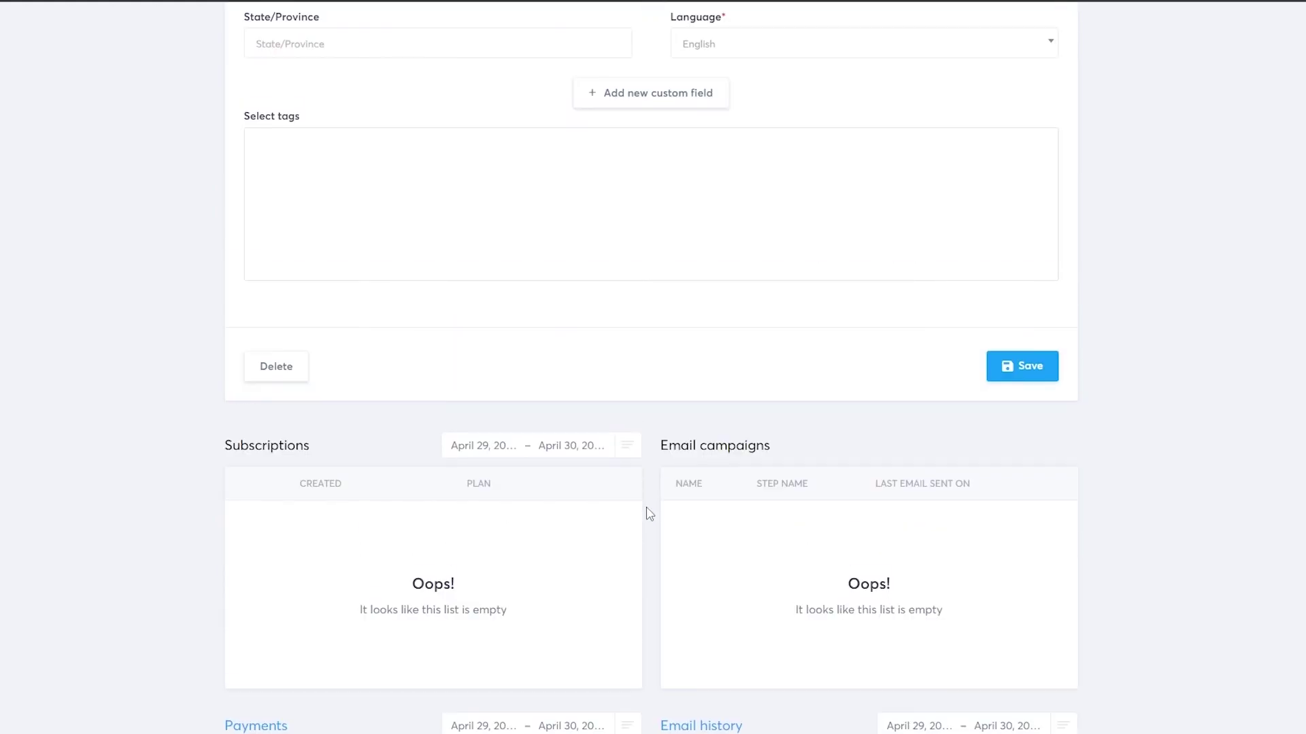